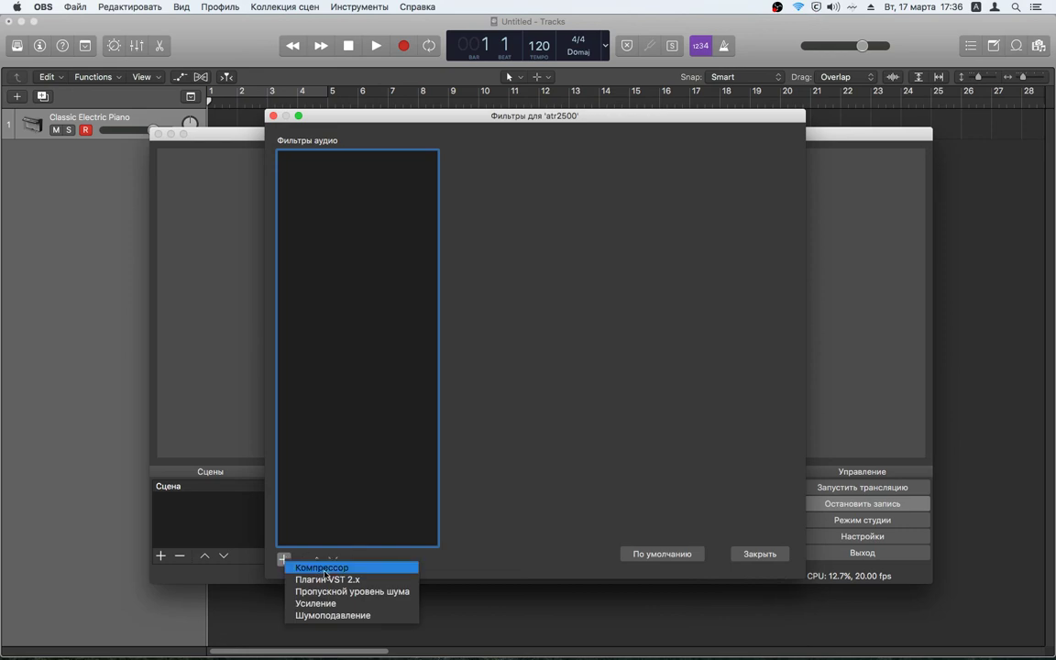
# Add a compressor filter to the atr2500 audio source, set its output gain to 8.50 dB and close the filters.
pyautogui.click(312, 565)
pyautogui.click(554, 177)
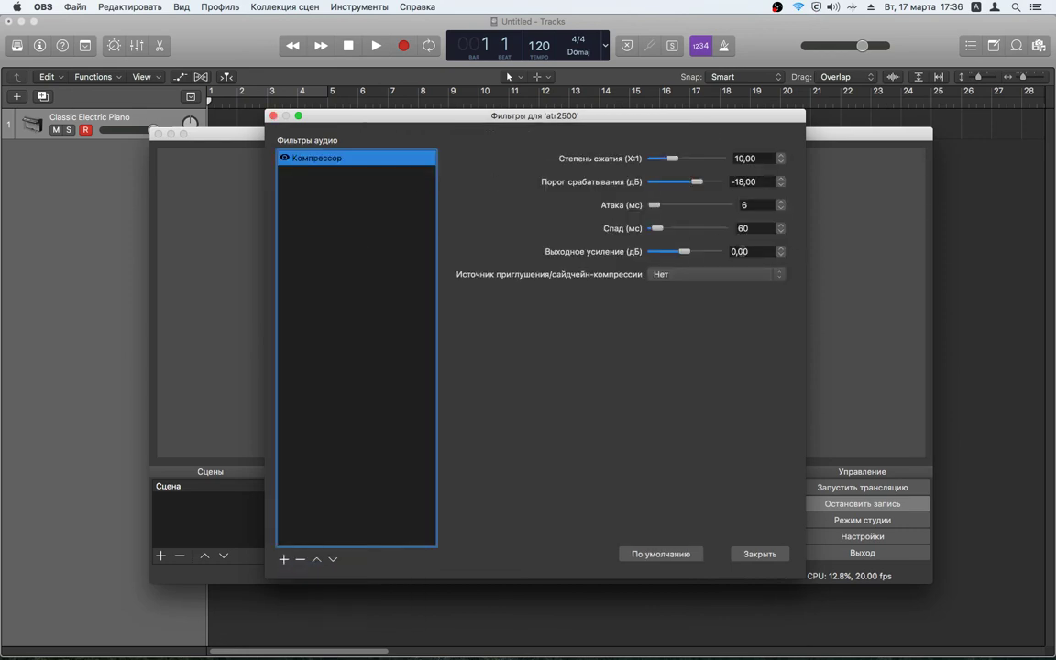
pyautogui.moveTo(684, 251); pyautogui.dragTo(692, 257)
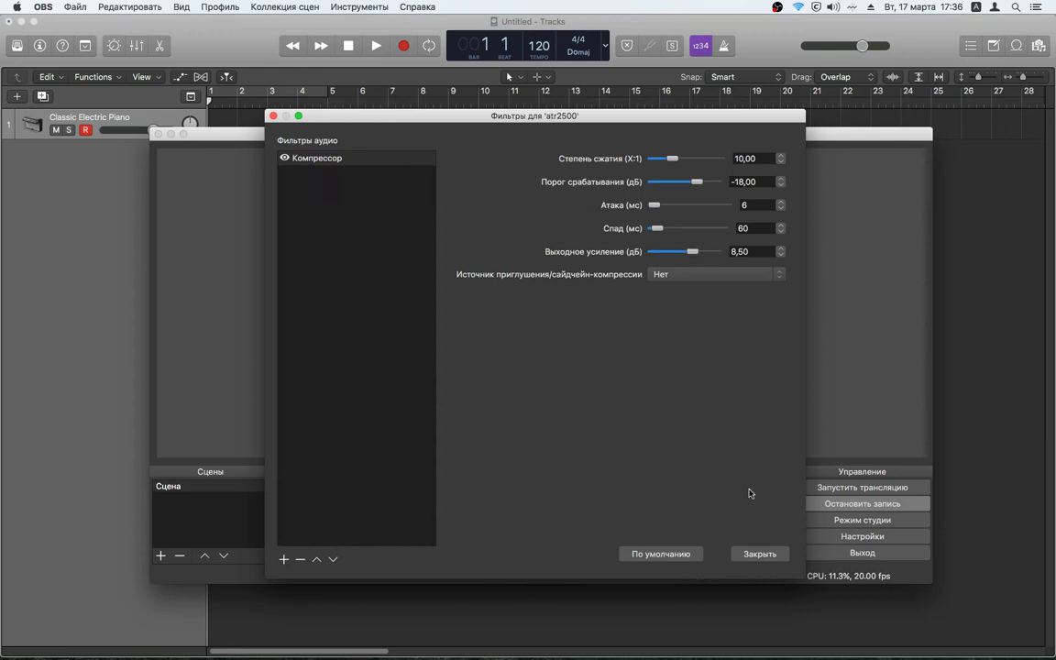
pyautogui.click(759, 554)
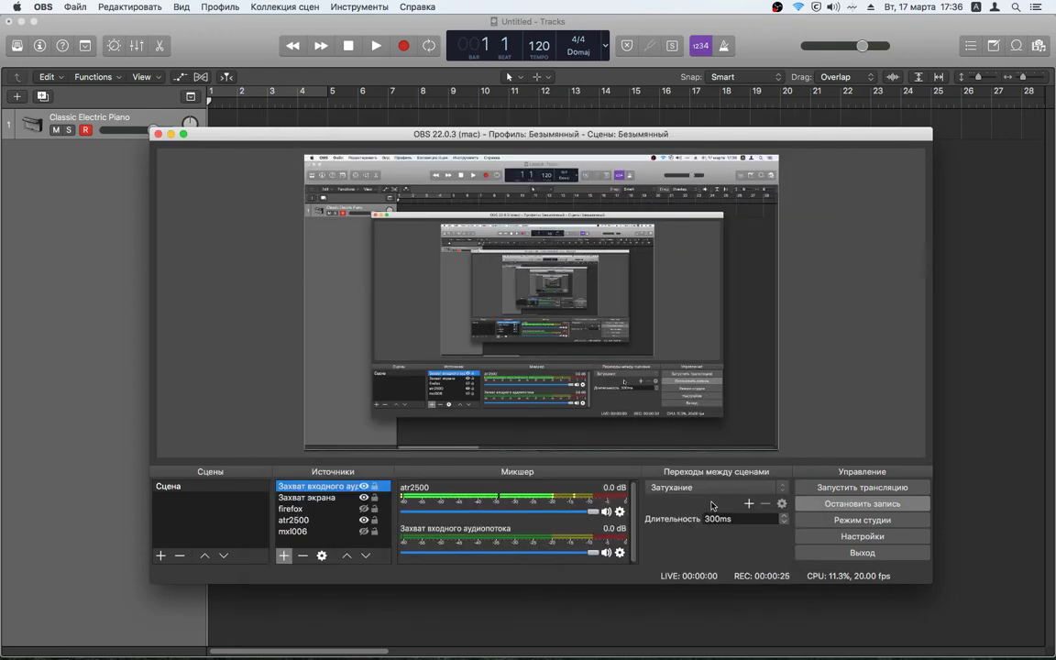
# Minimize the OBS window, switch to Logic Pro X and open its General preferences.
pyautogui.click(170, 134)
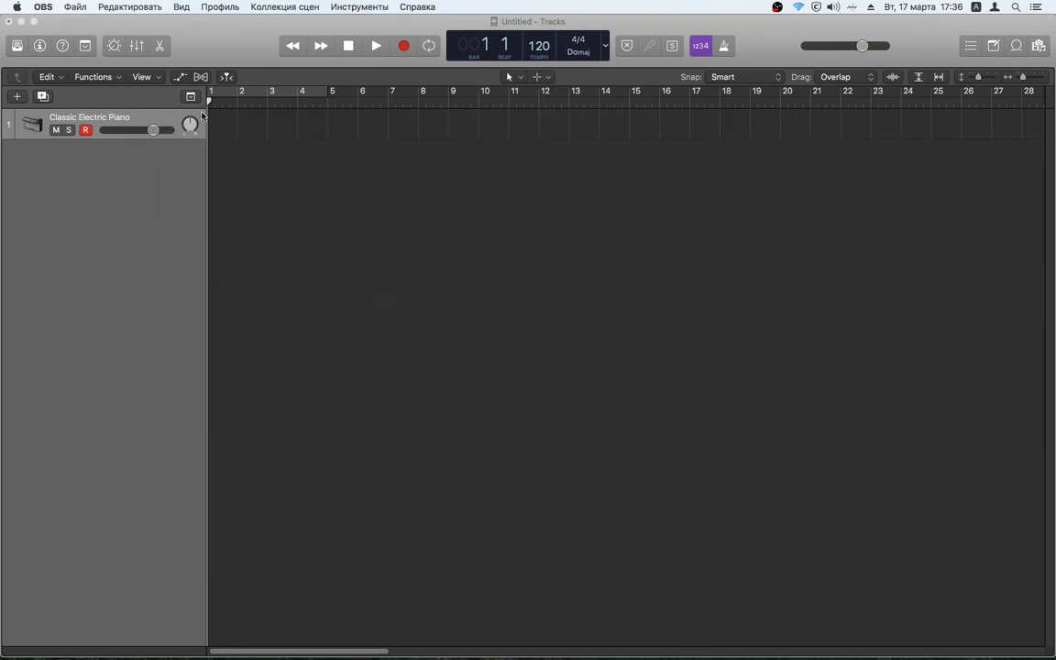
pyautogui.click(214, 51)
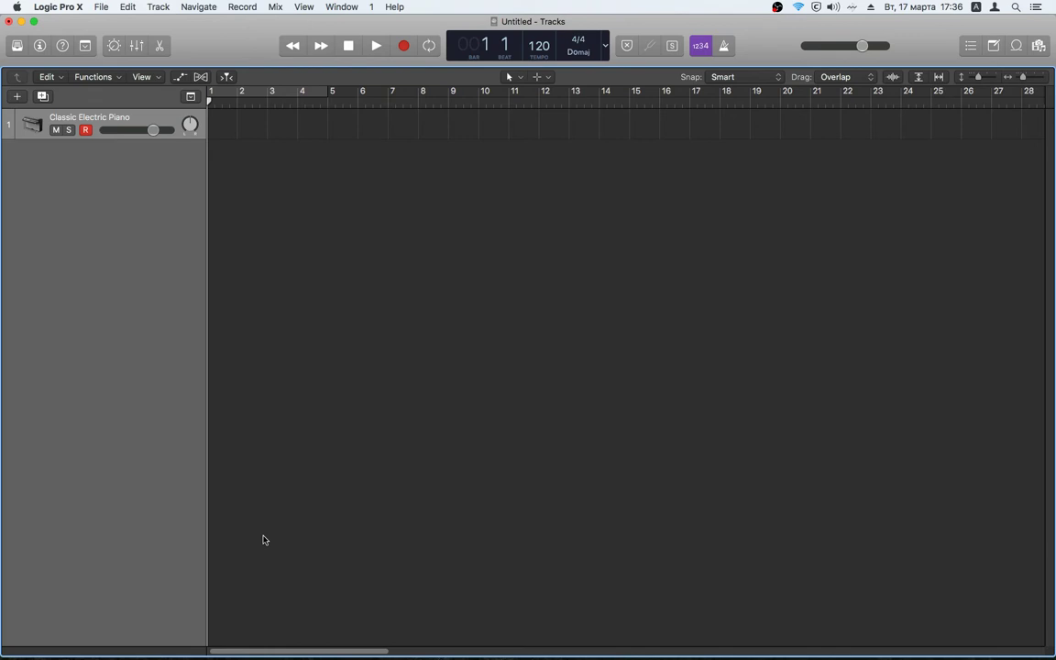
pyautogui.click(75, 6)
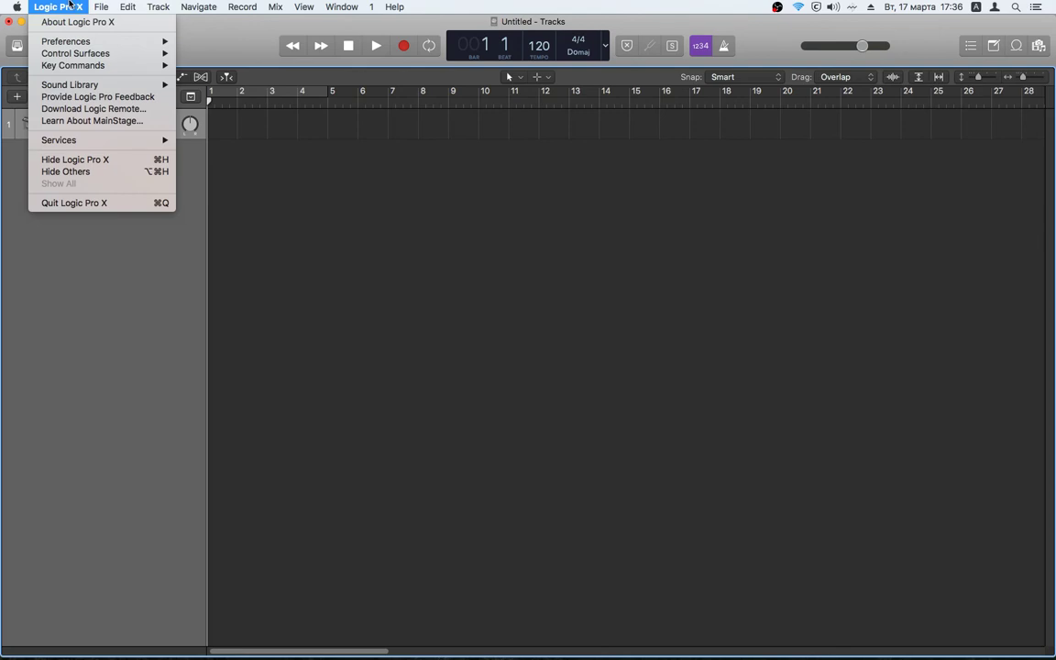
pyautogui.moveTo(81, 41)
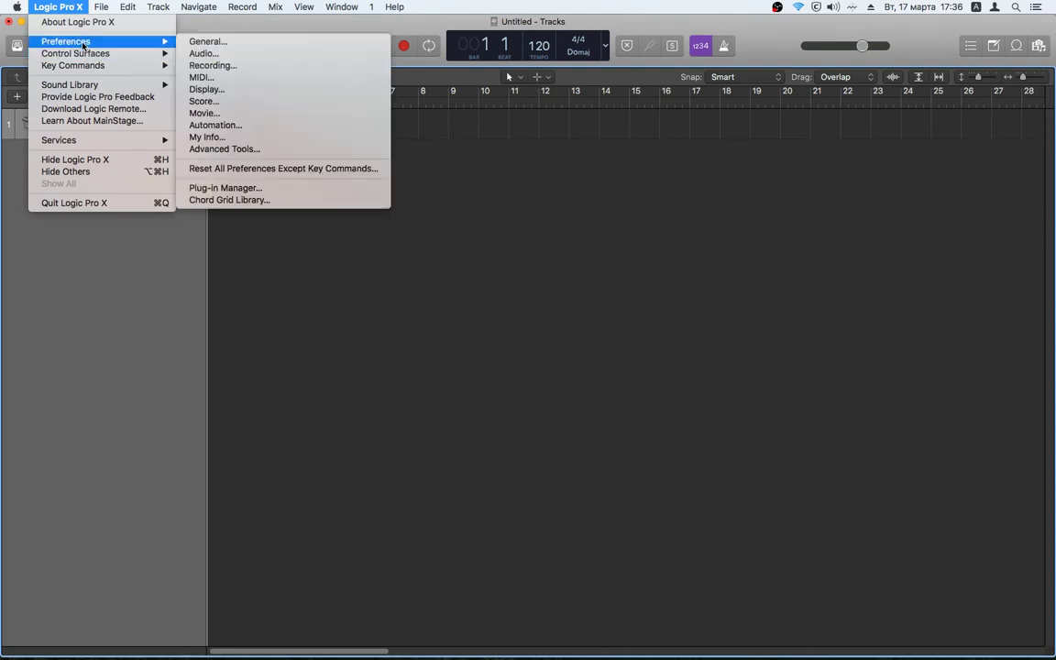
pyautogui.click(230, 43)
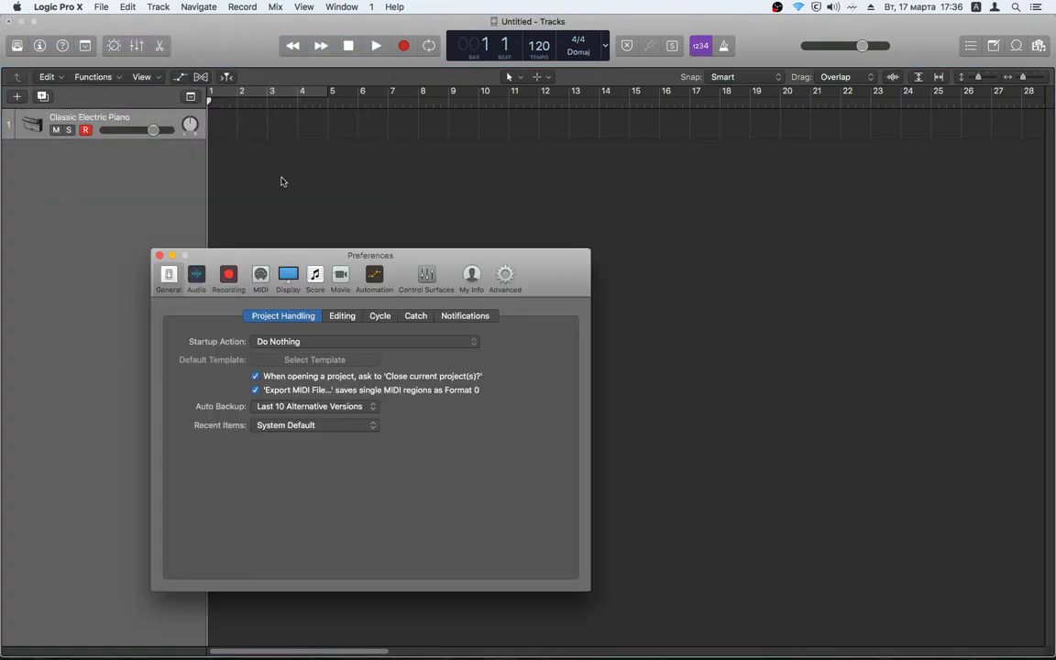
pyautogui.moveTo(267, 252); pyautogui.dragTo(283, 233)
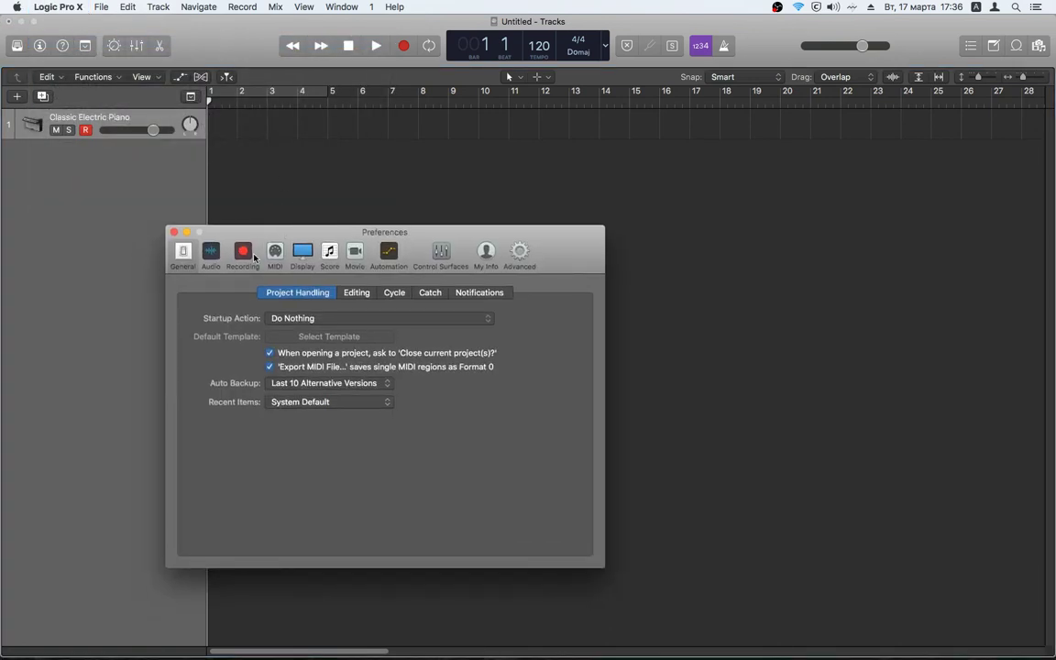
# Examine the available Startup Action options in the Project Handling preferences.
pyautogui.click(385, 319)
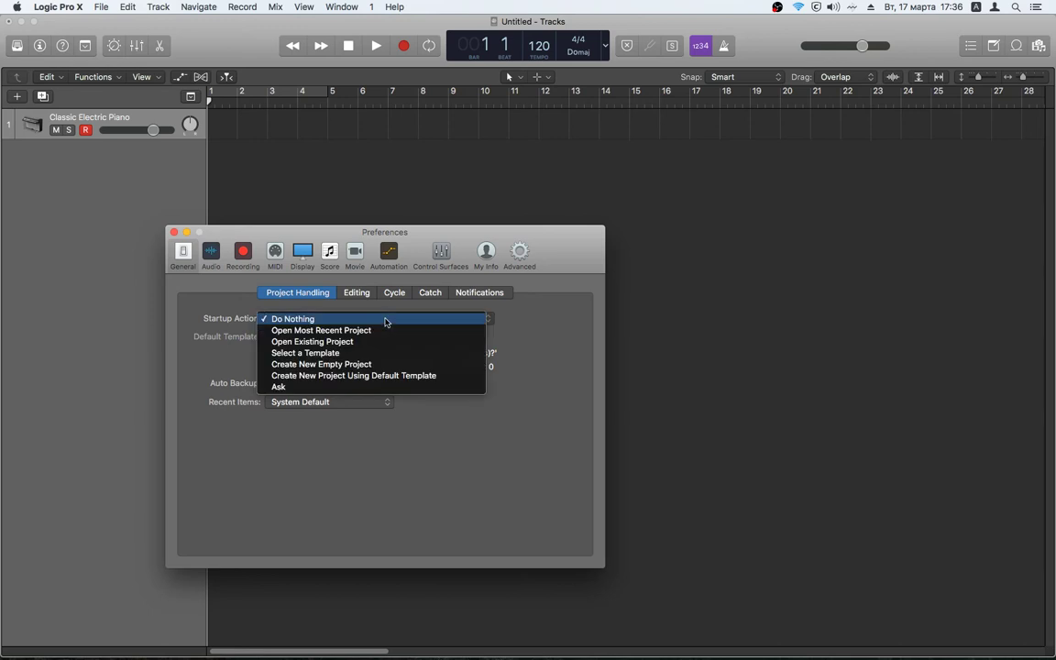
pyautogui.click(385, 319)
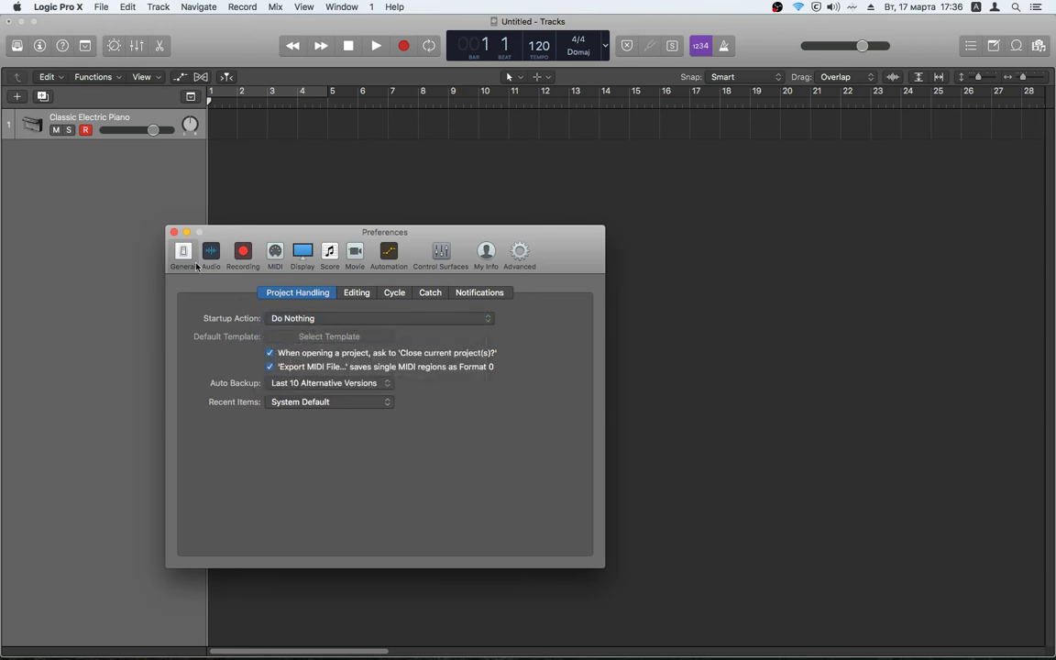
pyautogui.click(323, 321)
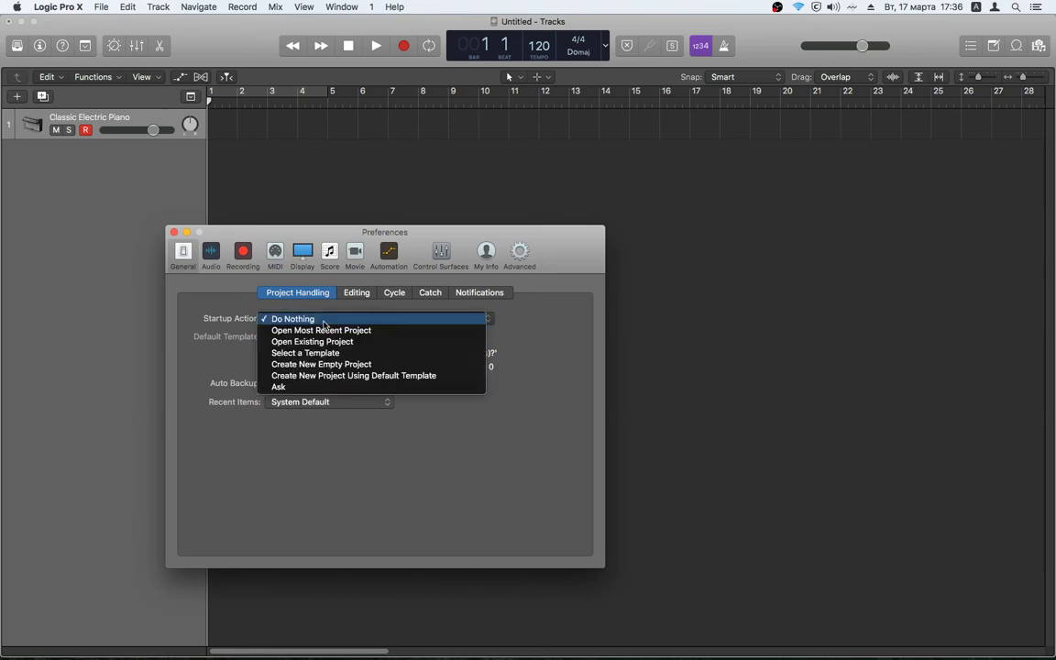
pyautogui.click(227, 320)
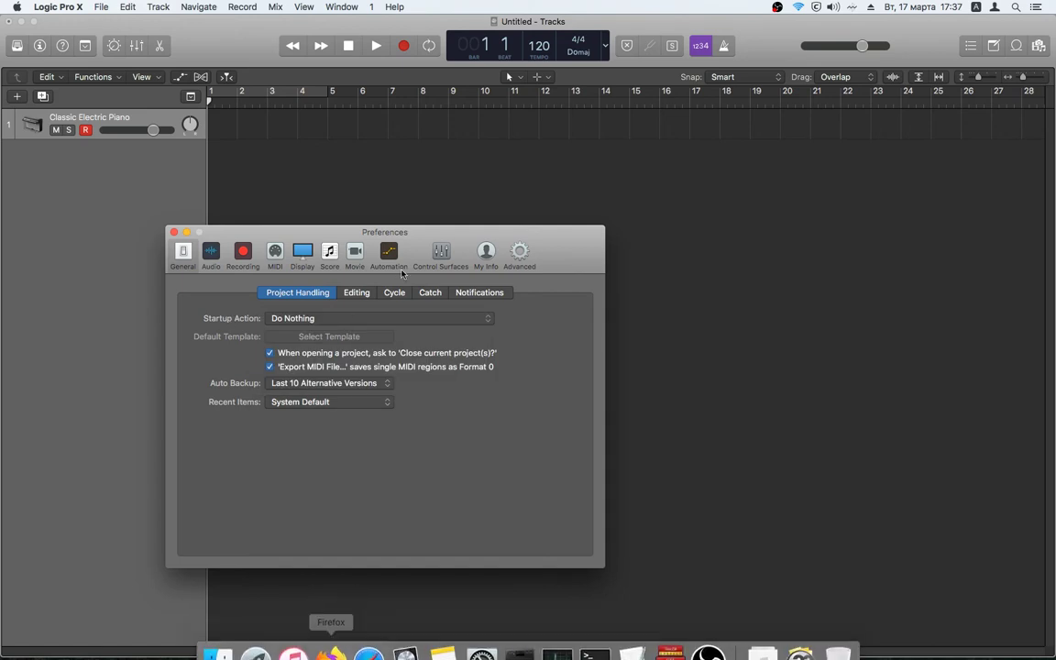
pyautogui.click(297, 320)
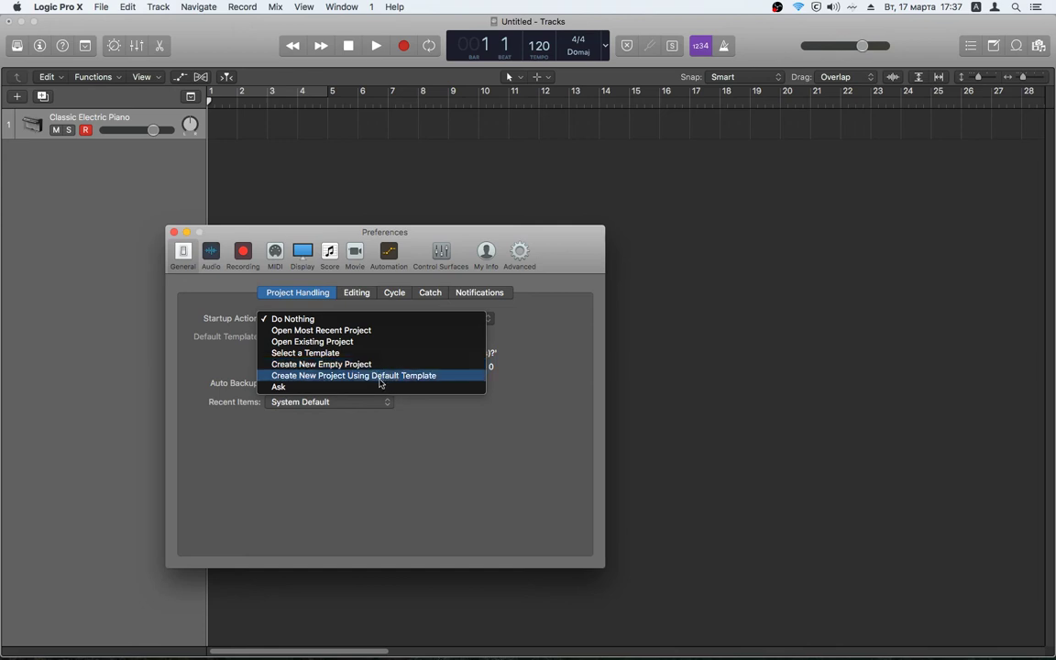
pyautogui.click(223, 314)
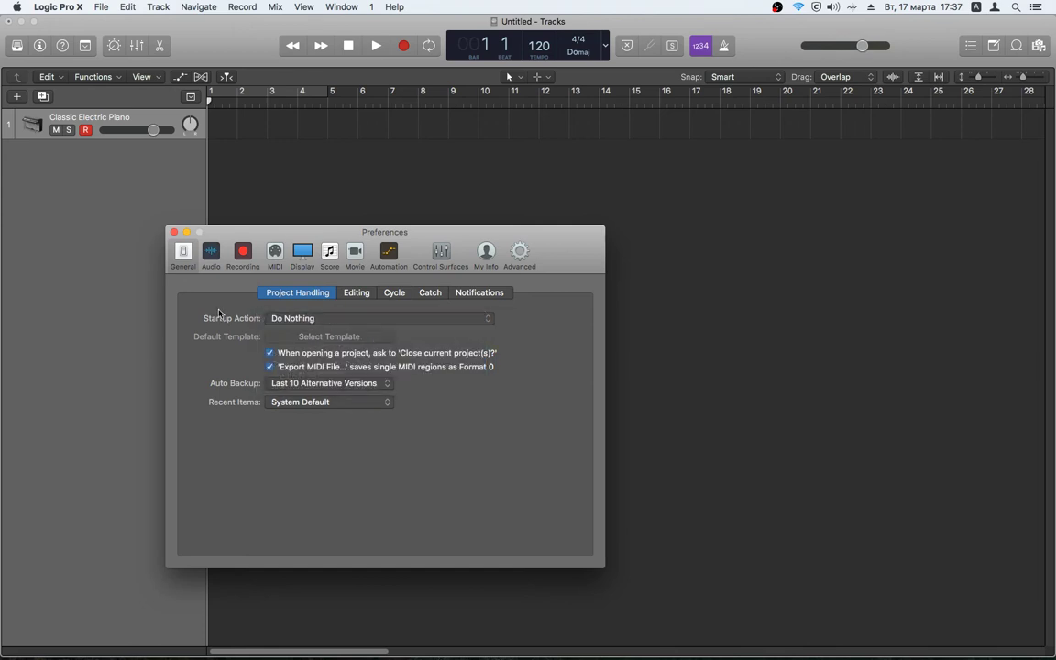
# Review the General preferences for Editing, including the right mouse button options, plus Cycle, Catch and Notifications.
pyautogui.click(355, 293)
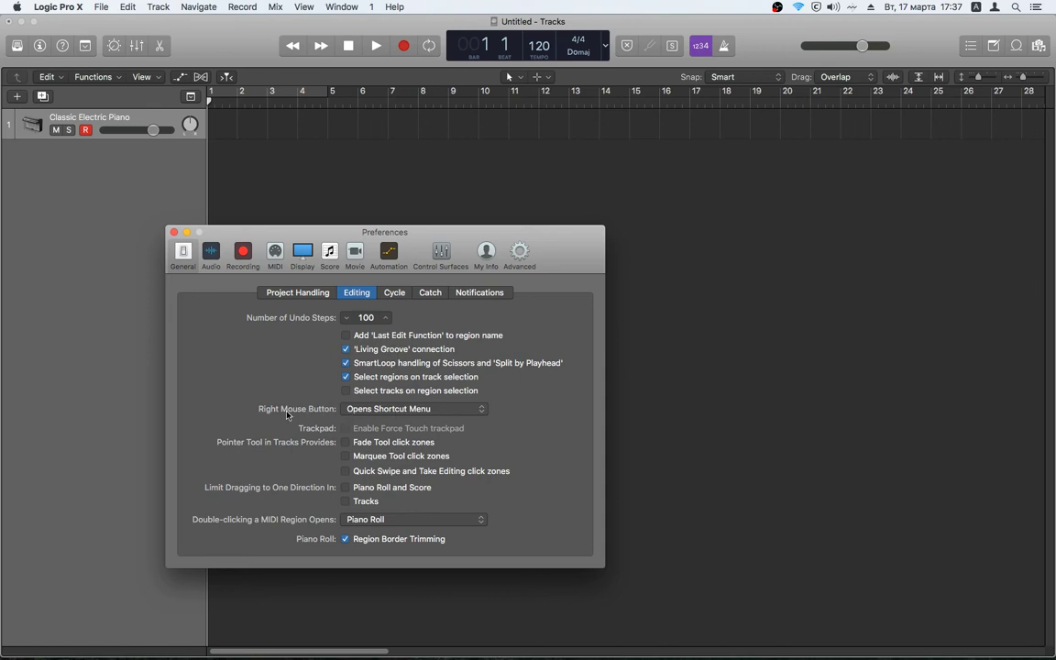
pyautogui.click(369, 409)
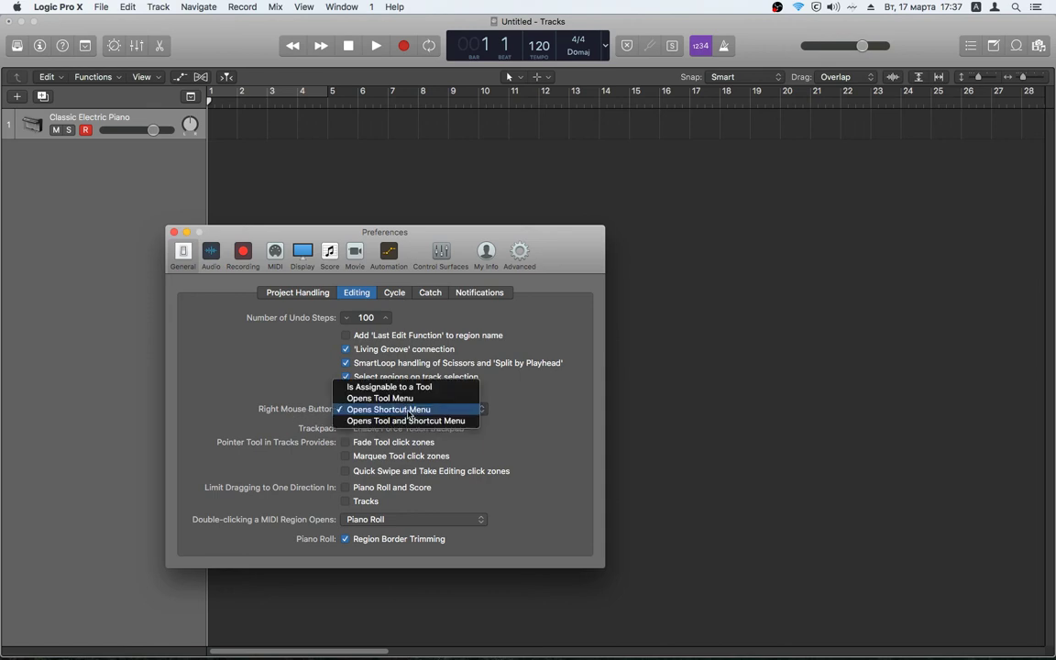
pyautogui.click(281, 414)
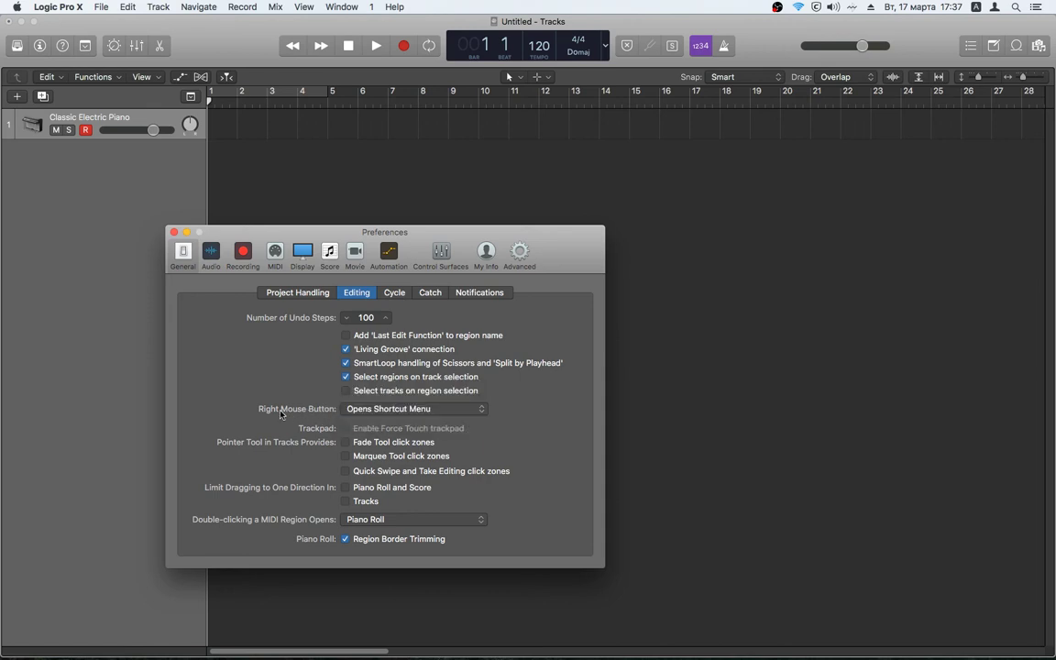
pyautogui.click(395, 294)
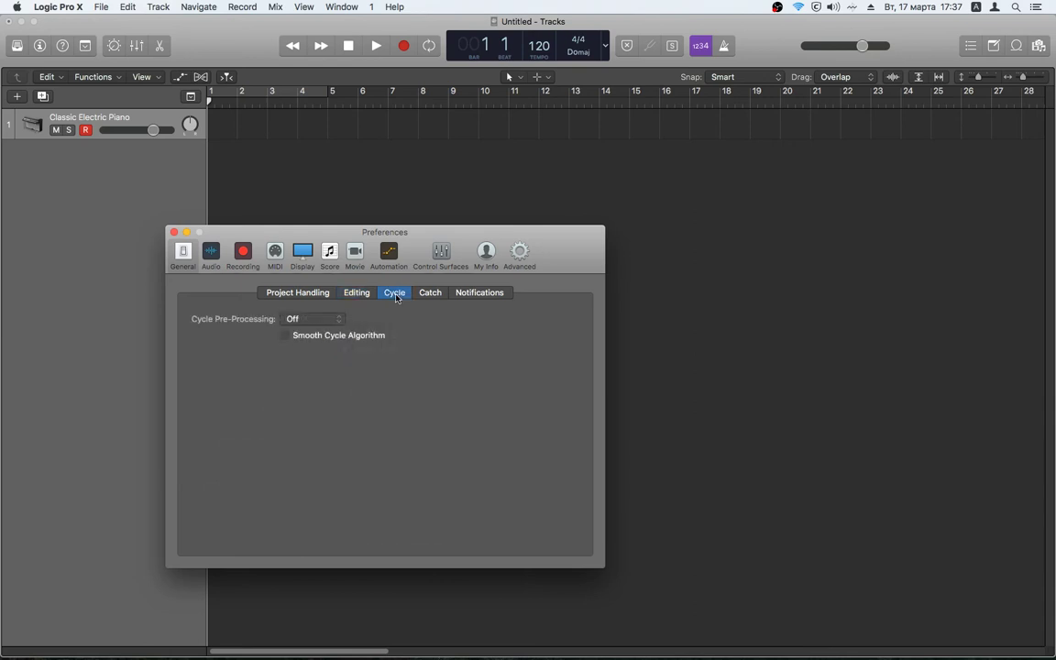
pyautogui.click(430, 293)
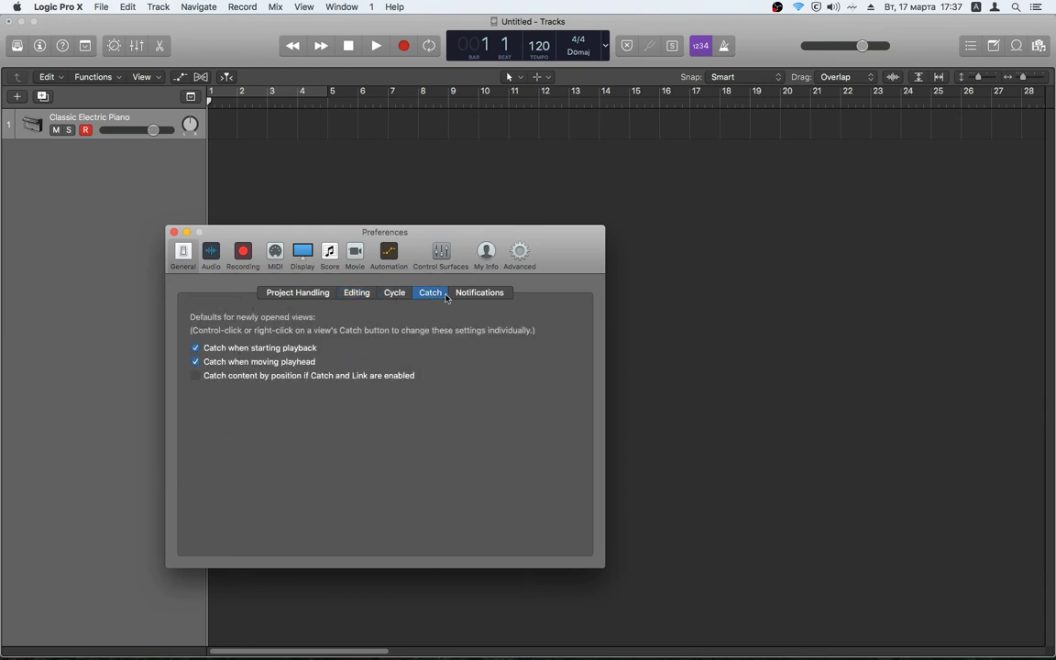
pyautogui.click(487, 293)
pyautogui.click(295, 293)
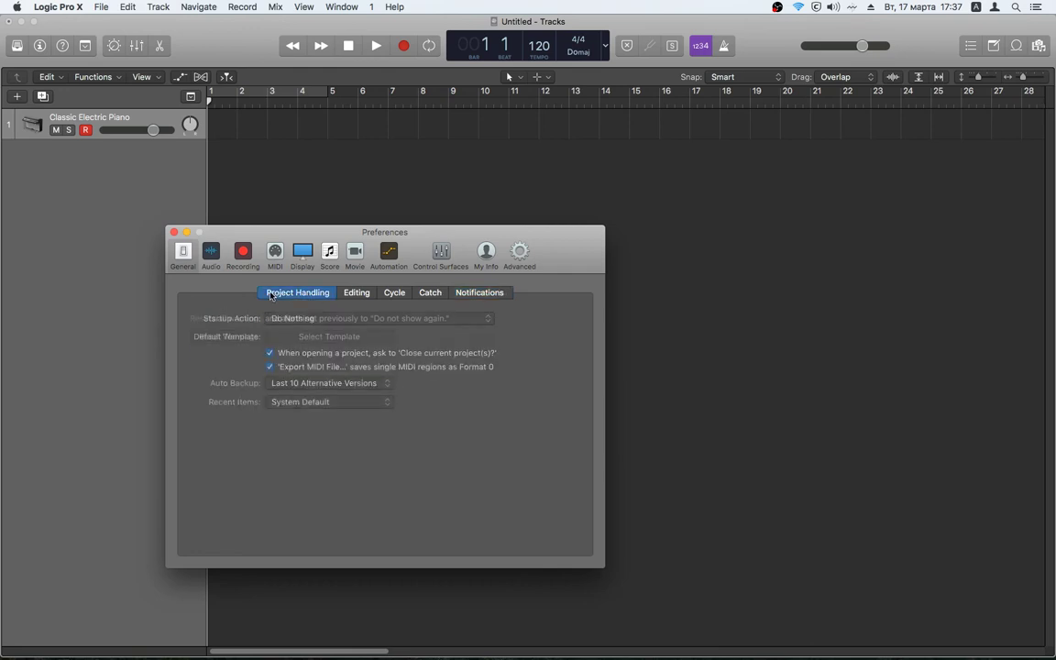
# Open the Audio device preferences and examine the available output devices, keeping the multi-output device selected.
pyautogui.click(209, 260)
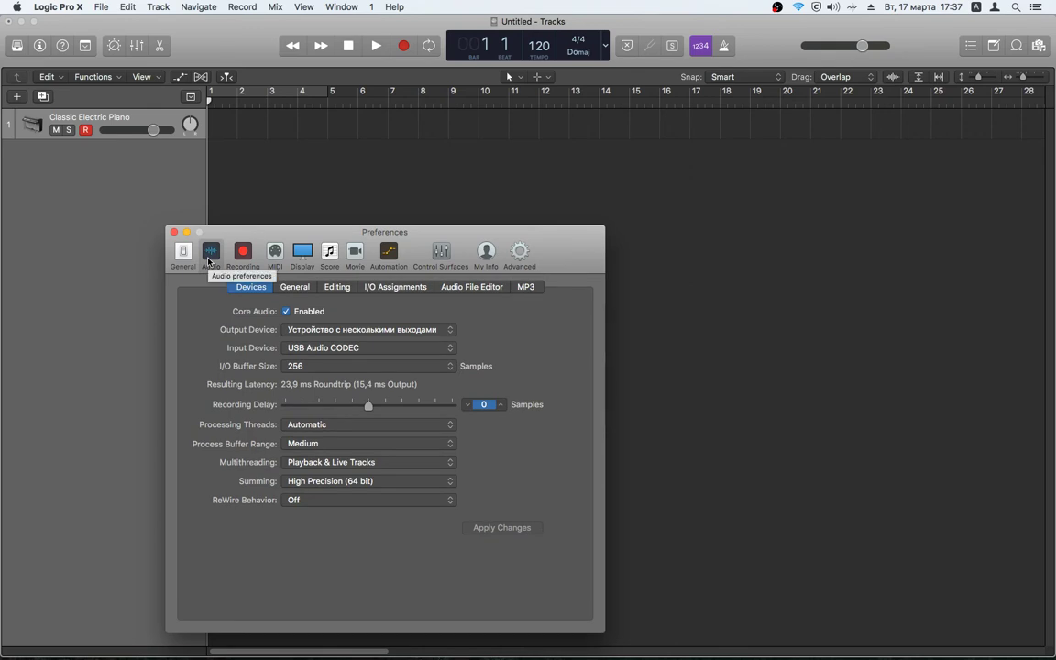
pyautogui.moveTo(240, 235); pyautogui.dragTo(280, 214)
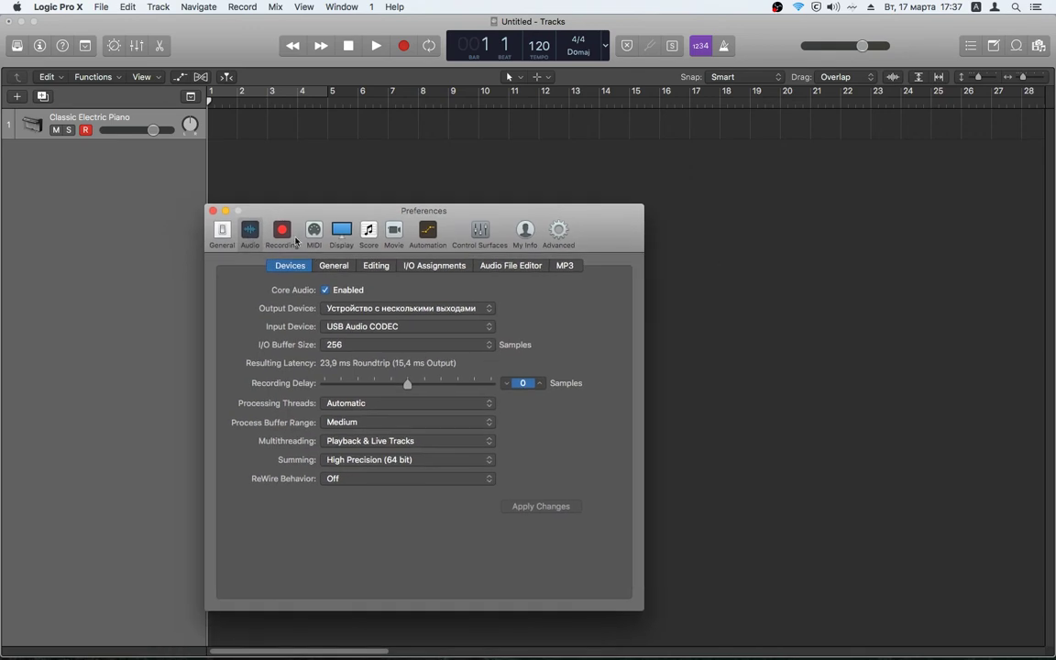
pyautogui.click(485, 310)
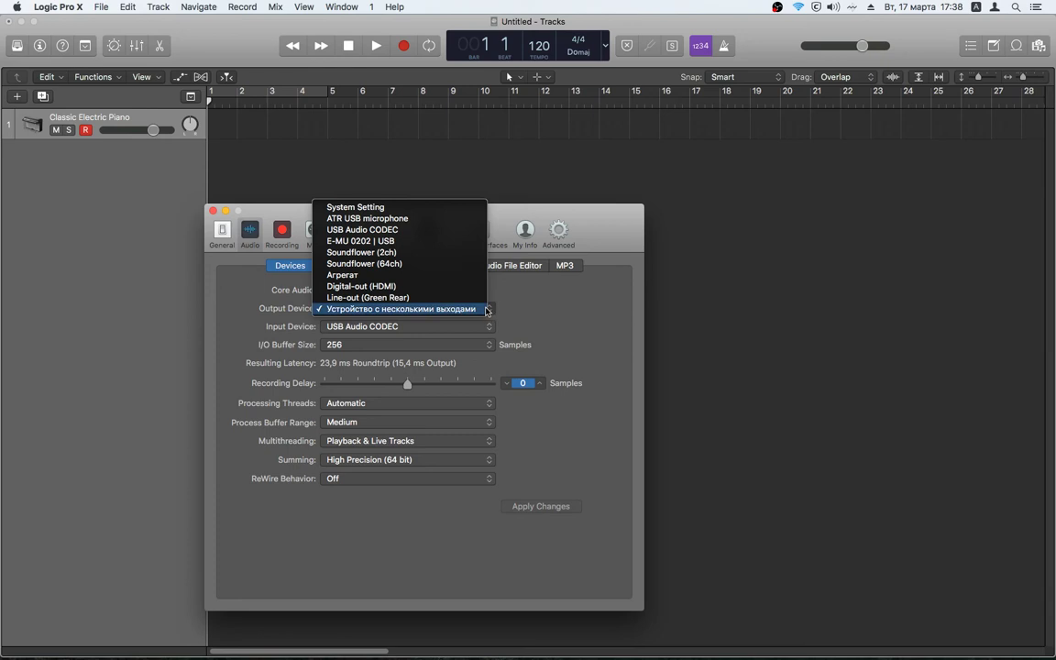
pyautogui.click(479, 309)
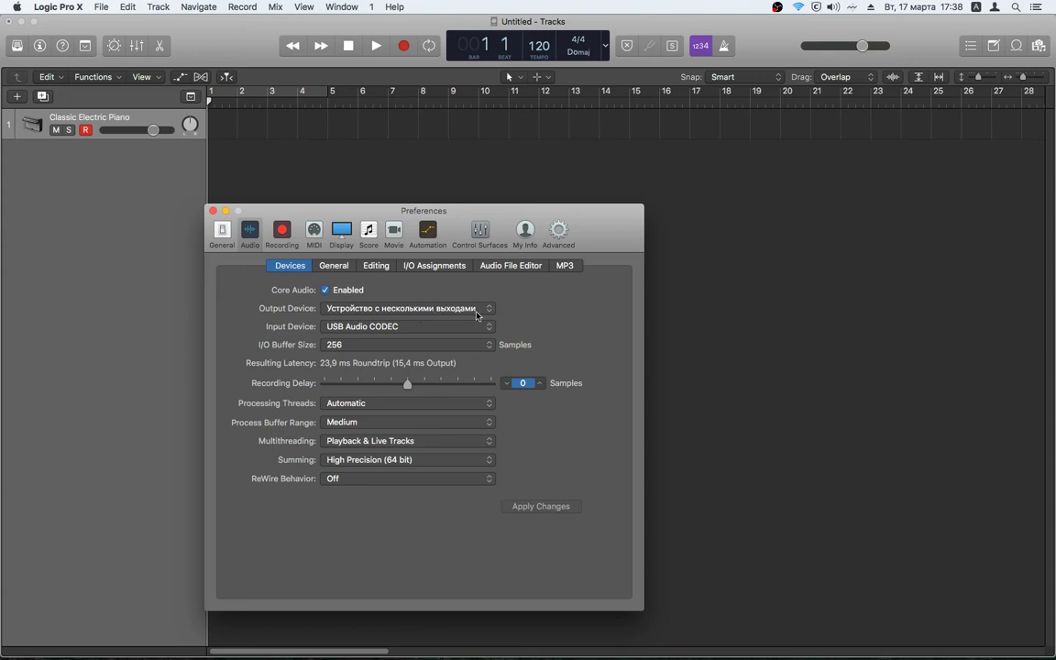
# Switch to Audio MIDI Setup, examine which devices make up the multi-output device, and close the audio devices window.
pyautogui.moveTo(582, 648)
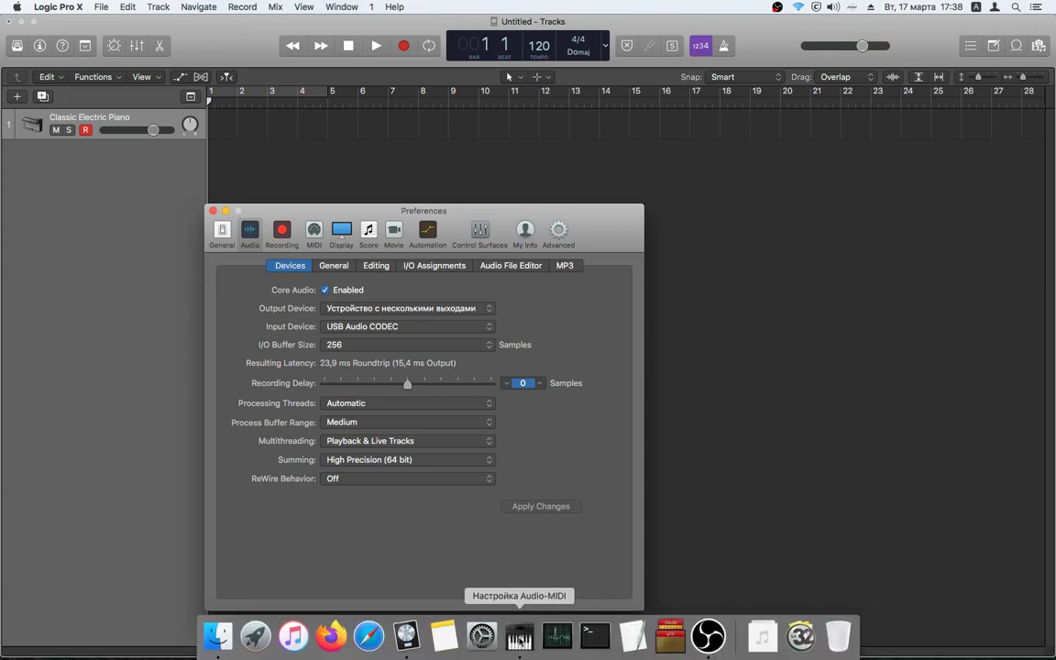
pyautogui.click(520, 647)
pyautogui.rightClick(521, 647)
pyautogui.click(537, 593)
pyautogui.click(519, 647)
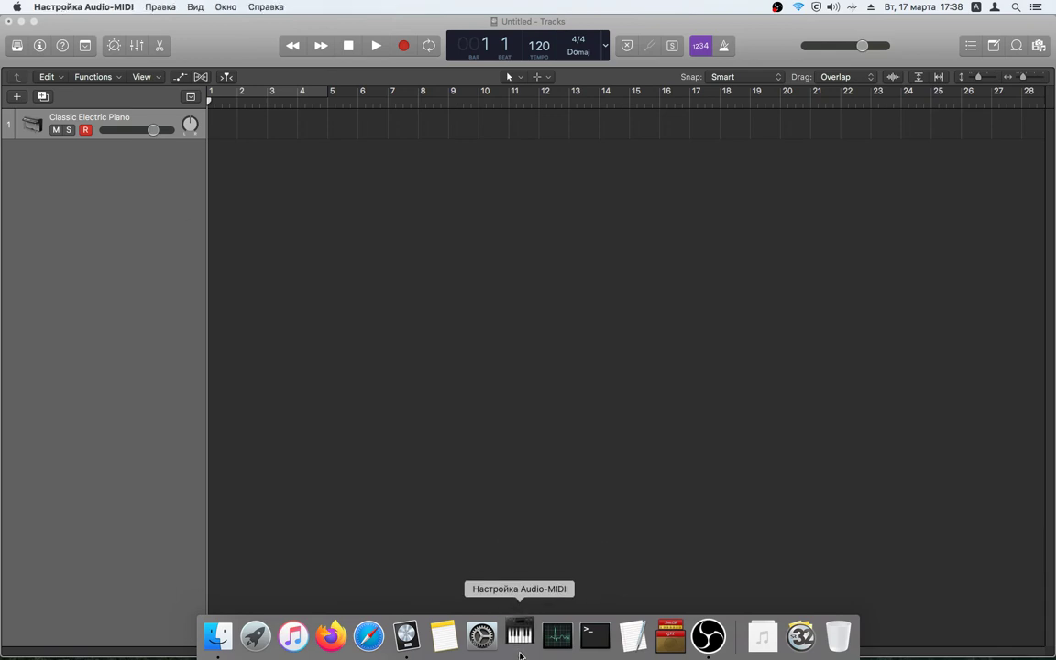
pyautogui.click(100, 335)
pyautogui.click(102, 333)
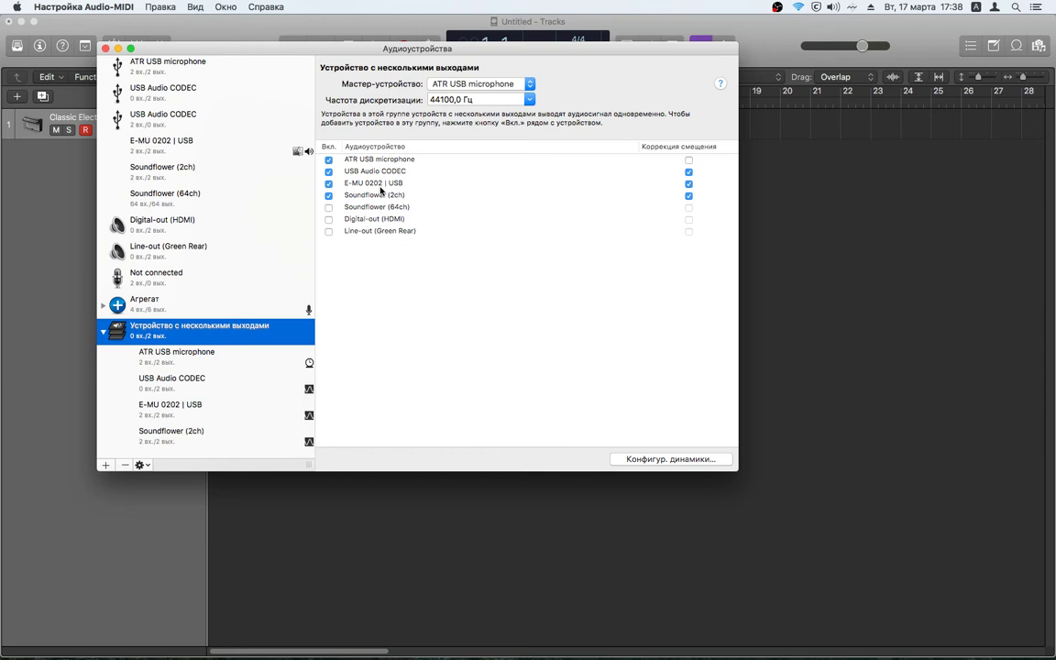
pyautogui.click(106, 48)
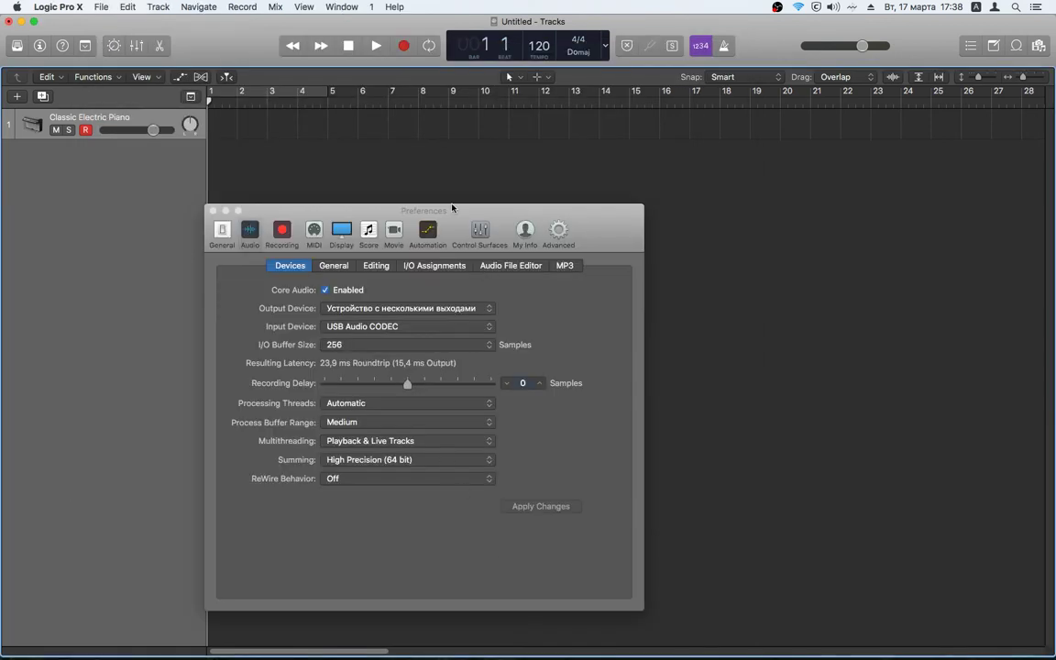
# Review the Audio preferences for General, Editing, I/O Assignments, Audio File Editor and MP3.
pyautogui.moveTo(452, 208); pyautogui.dragTo(453, 198)
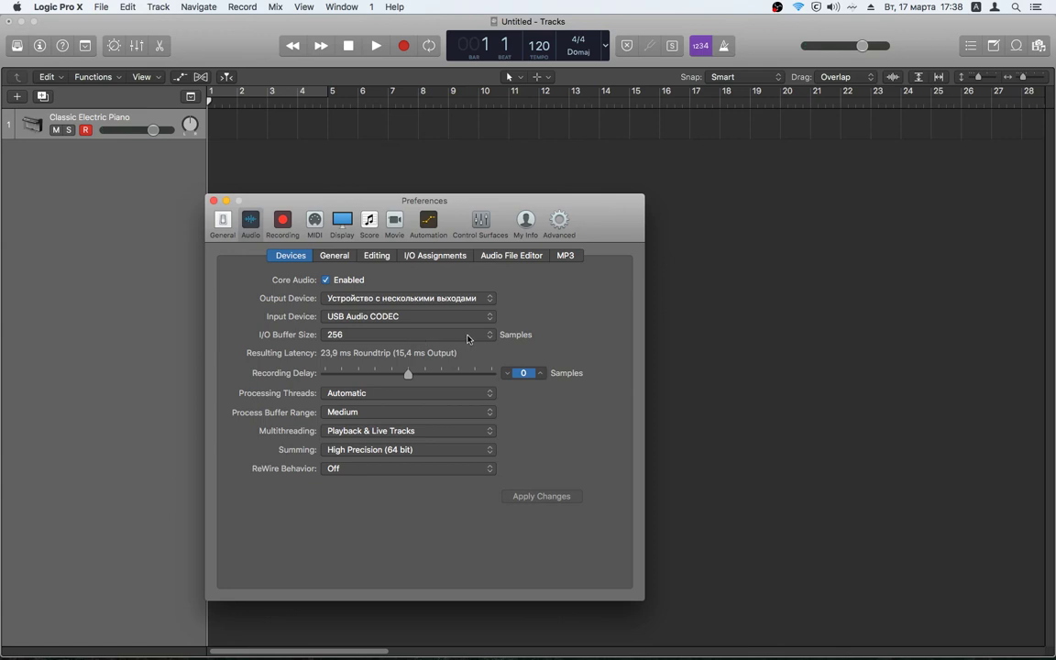
pyautogui.click(332, 256)
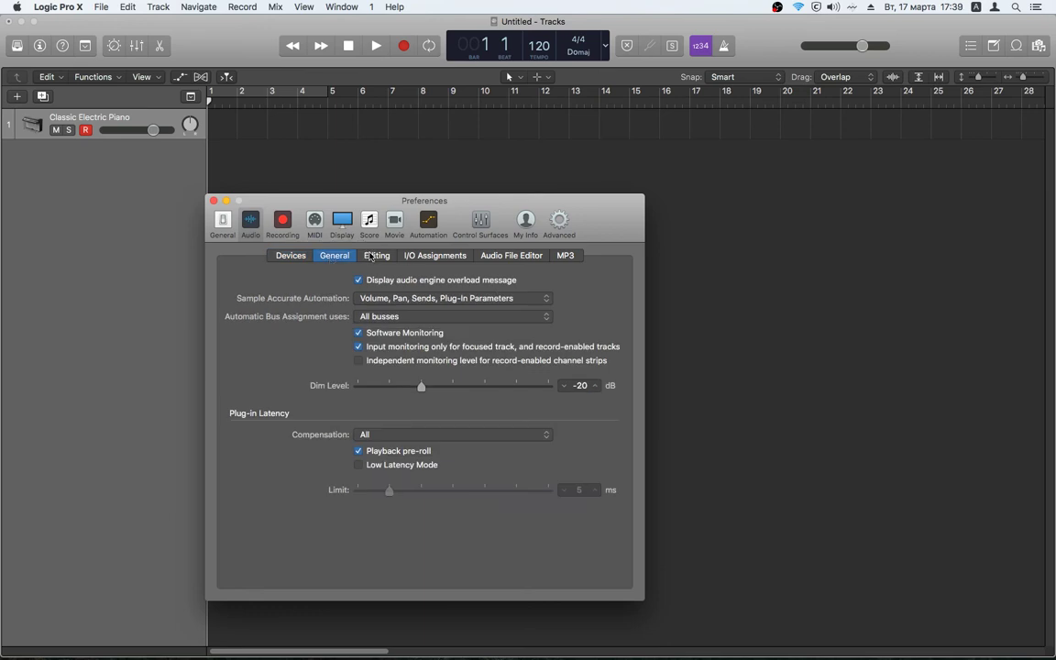
pyautogui.click(371, 256)
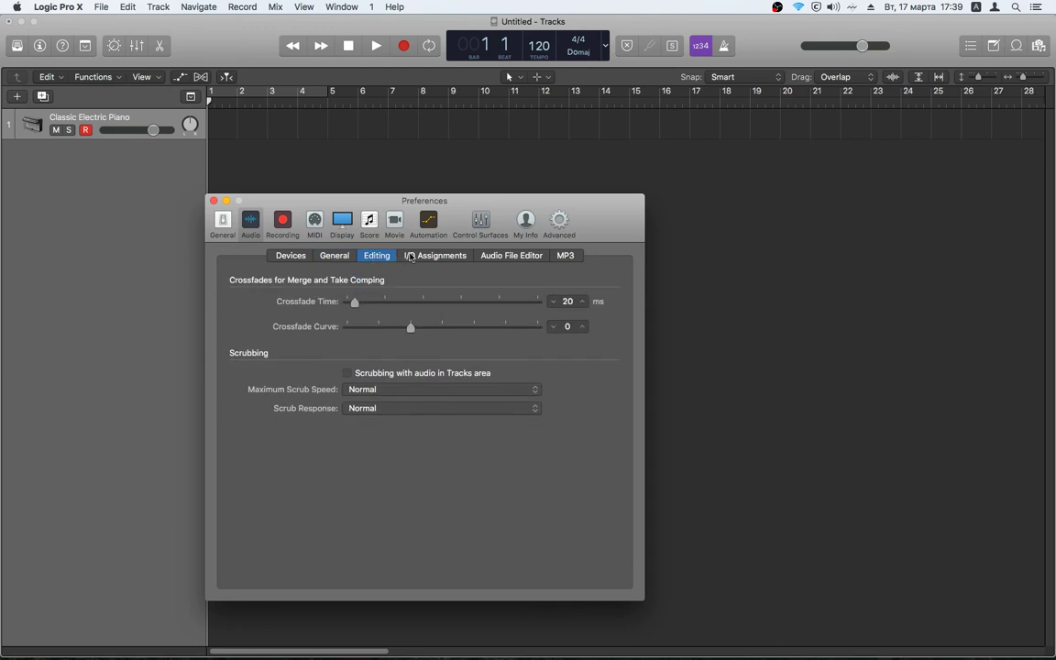
pyautogui.click(426, 257)
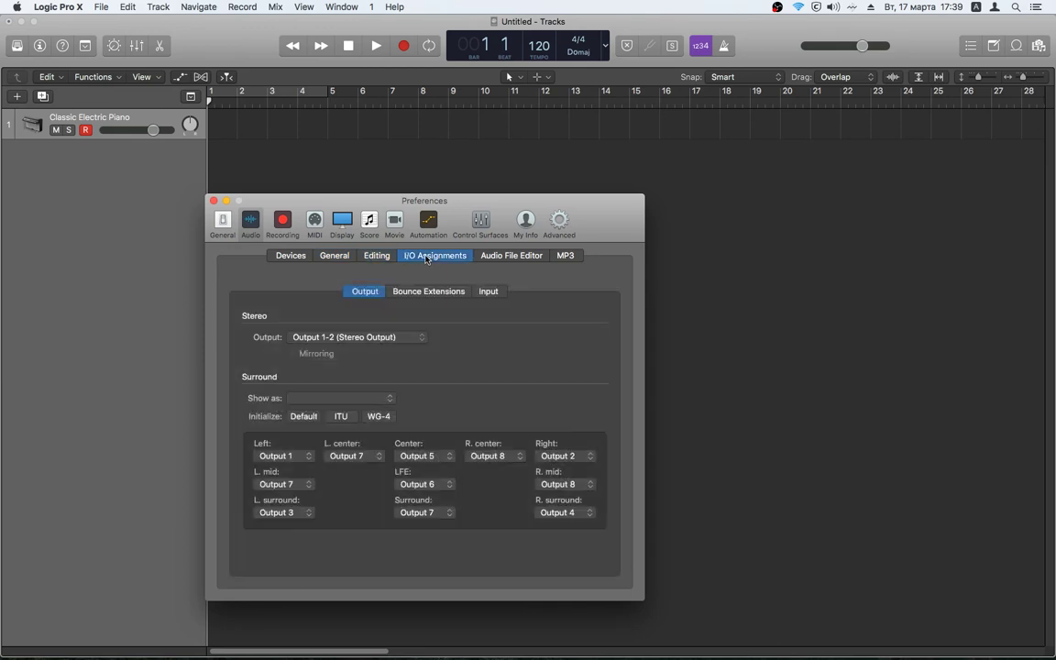
pyautogui.click(502, 258)
pyautogui.click(564, 257)
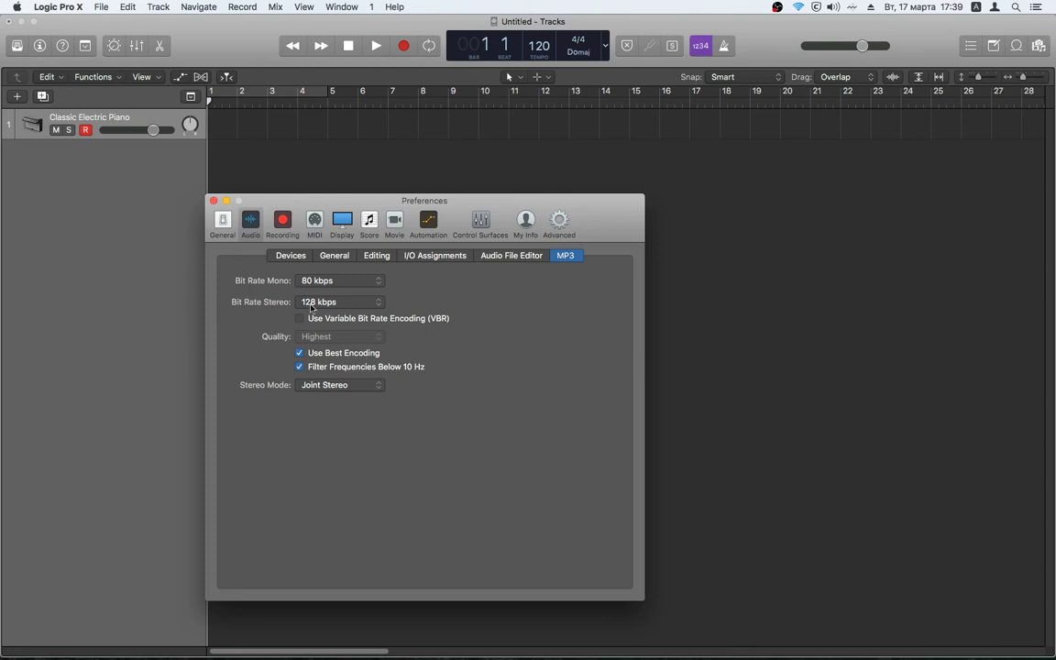
# Examine the available stereo bit rates in the MP3 preferences, keeping 128 kbps selected.
pyautogui.click(368, 309)
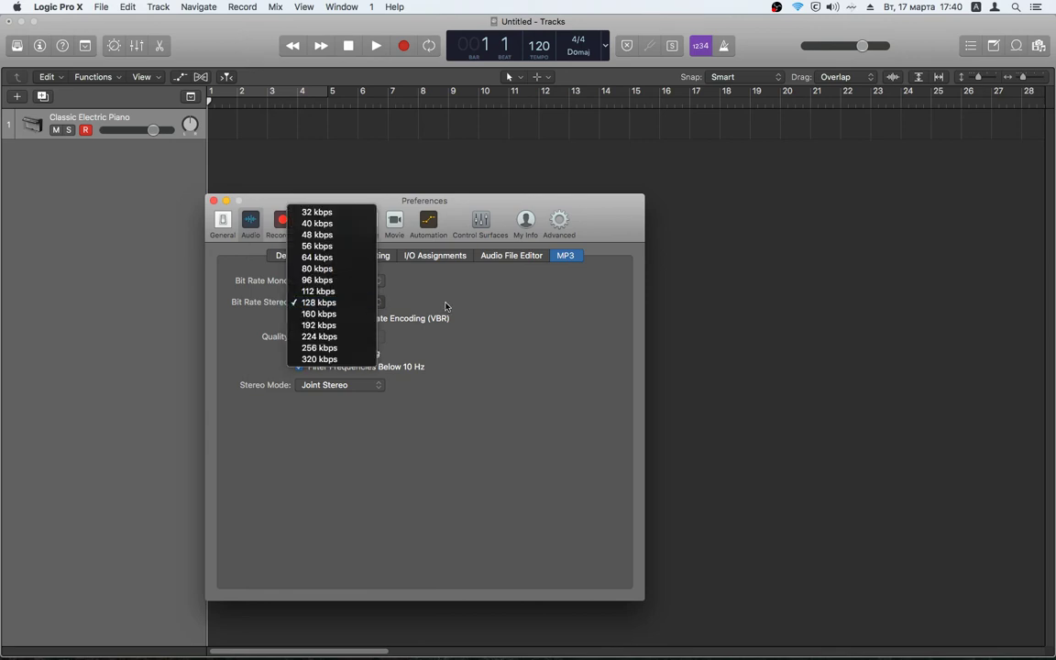
pyautogui.click(482, 297)
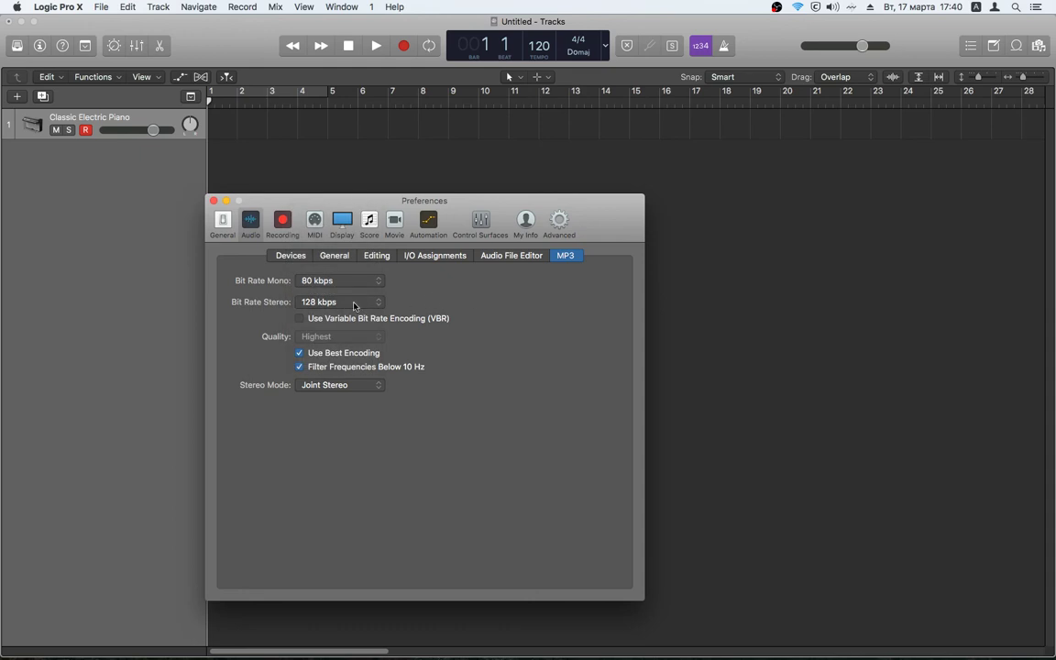
pyautogui.click(354, 306)
pyautogui.click(470, 303)
pyautogui.click(359, 304)
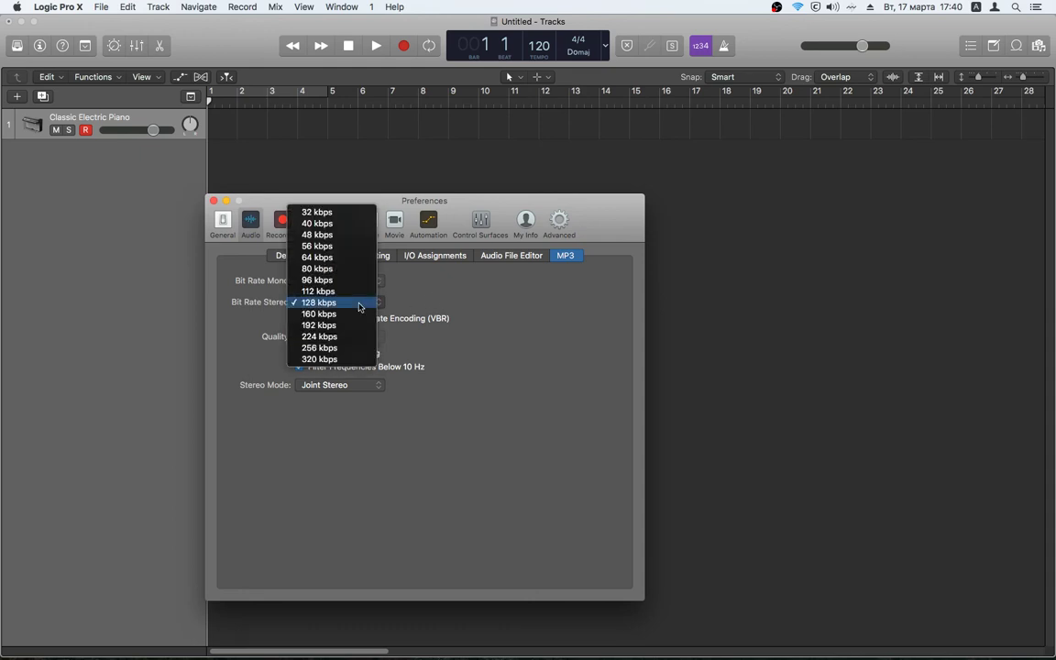
pyautogui.click(448, 304)
pyautogui.click(339, 305)
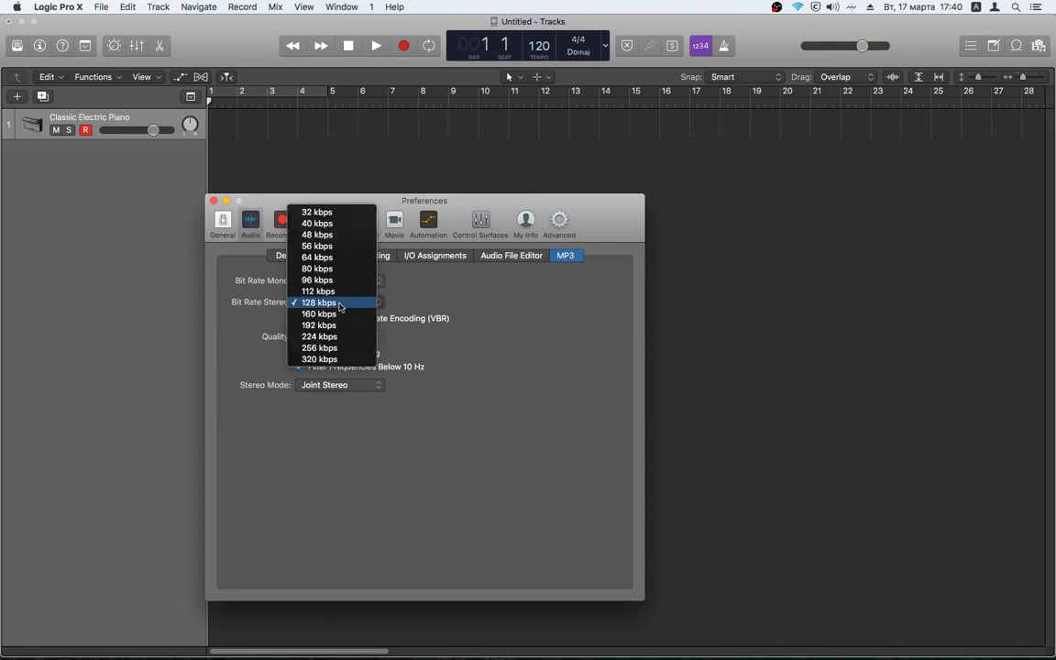
pyautogui.click(502, 304)
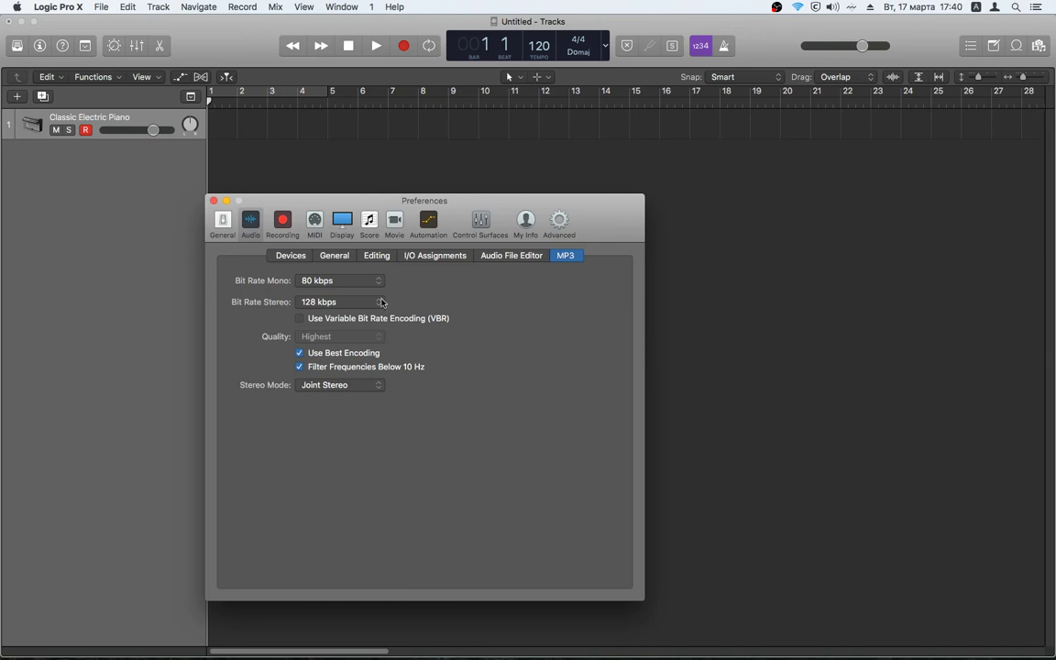
pyautogui.click(339, 301)
# Review the Recording preferences and the MIDI preferences for General, Reset Messages and Sync.
pyautogui.click(278, 221)
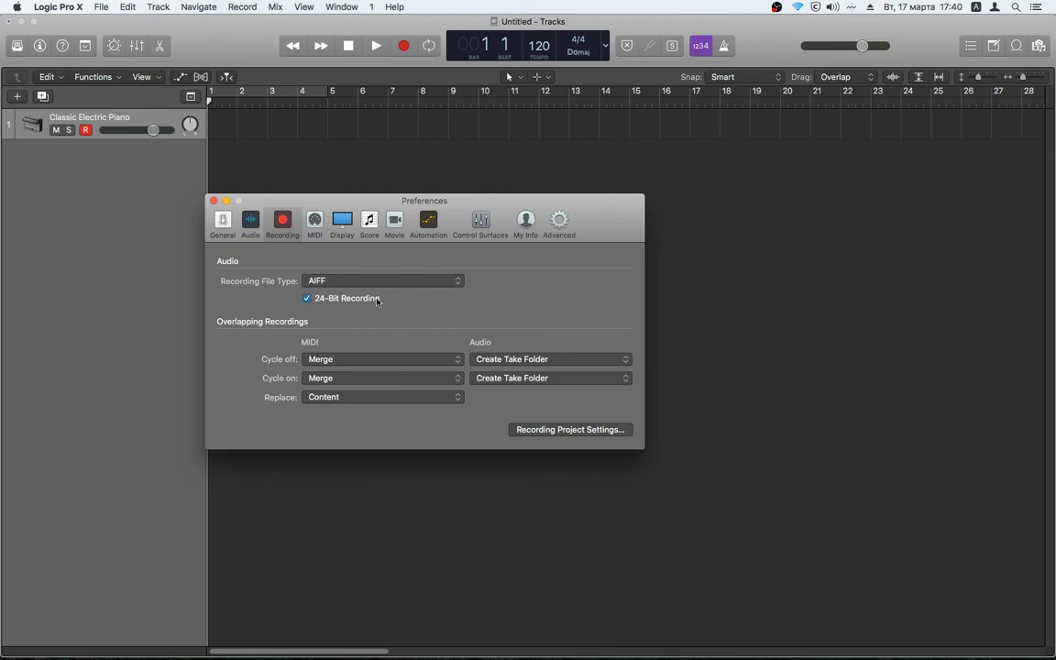
pyautogui.click(316, 224)
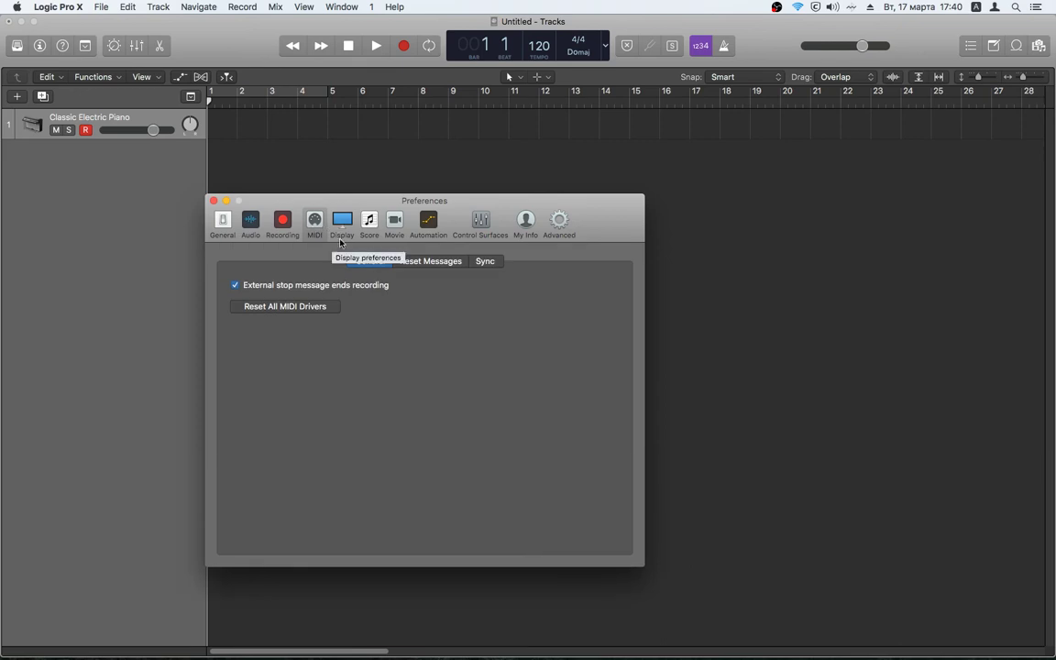
pyautogui.click(433, 264)
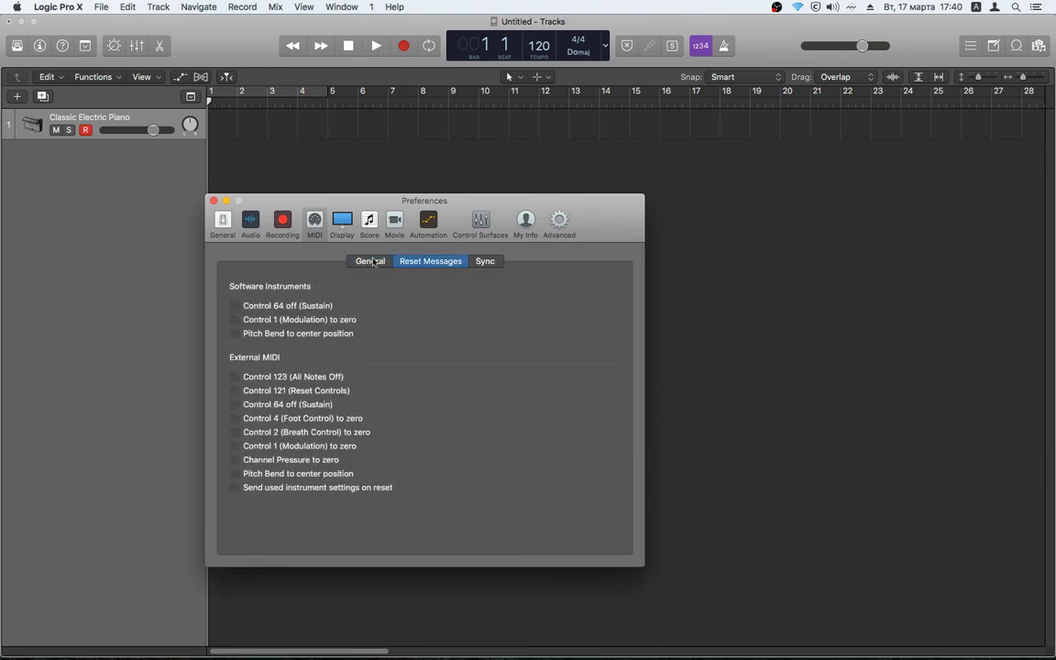
pyautogui.click(371, 262)
pyautogui.click(430, 261)
pyautogui.click(482, 262)
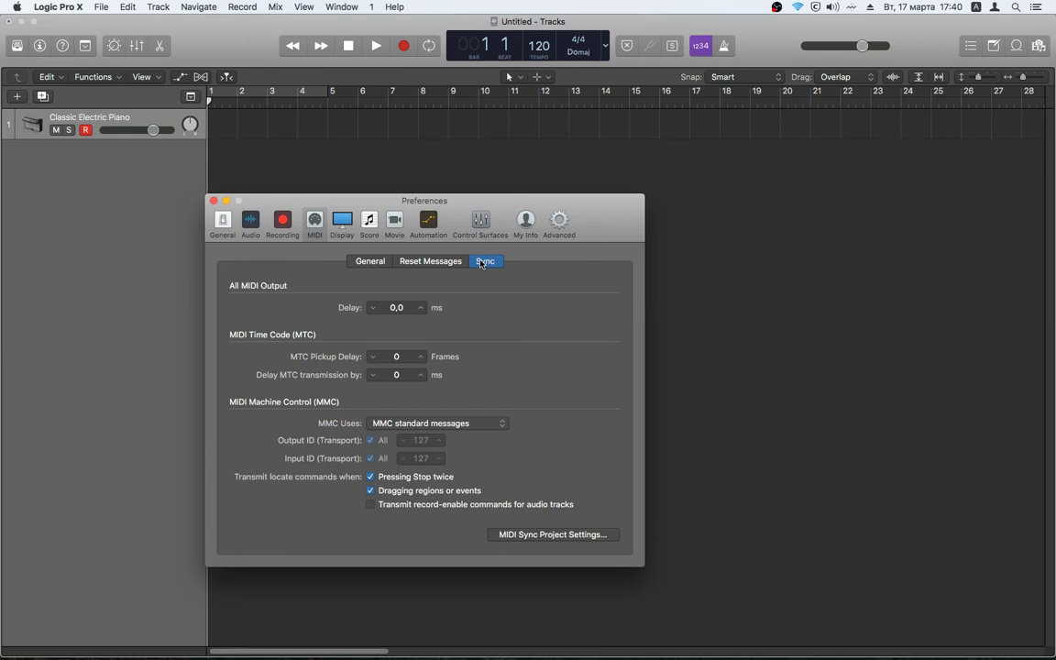
pyautogui.click(371, 262)
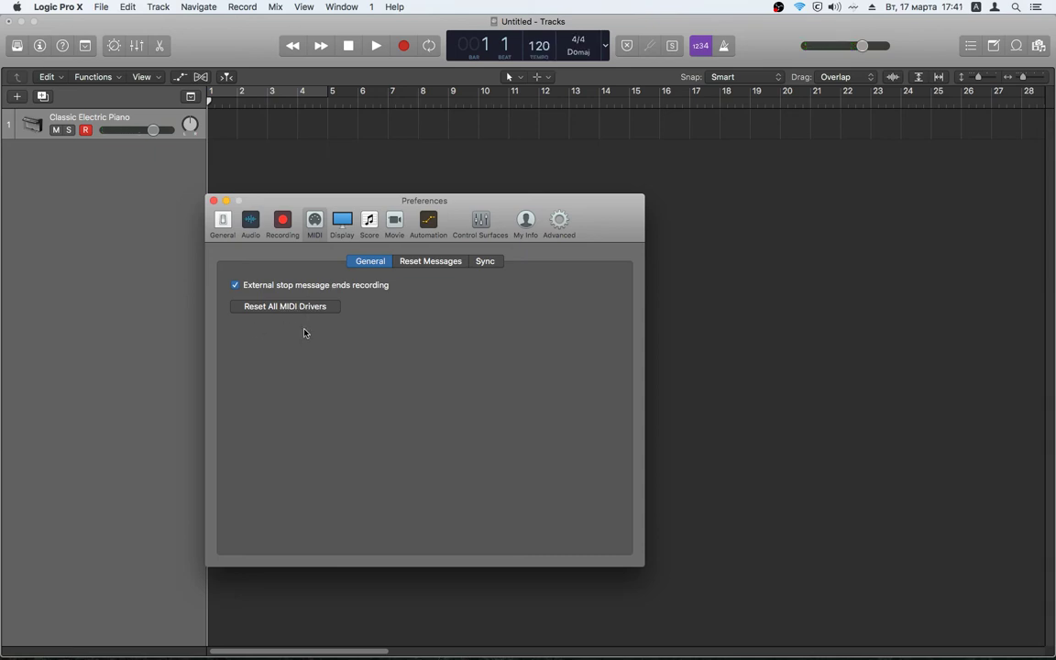
# Look through the Display, Score, Movie and Automation preferences.
pyautogui.click(349, 226)
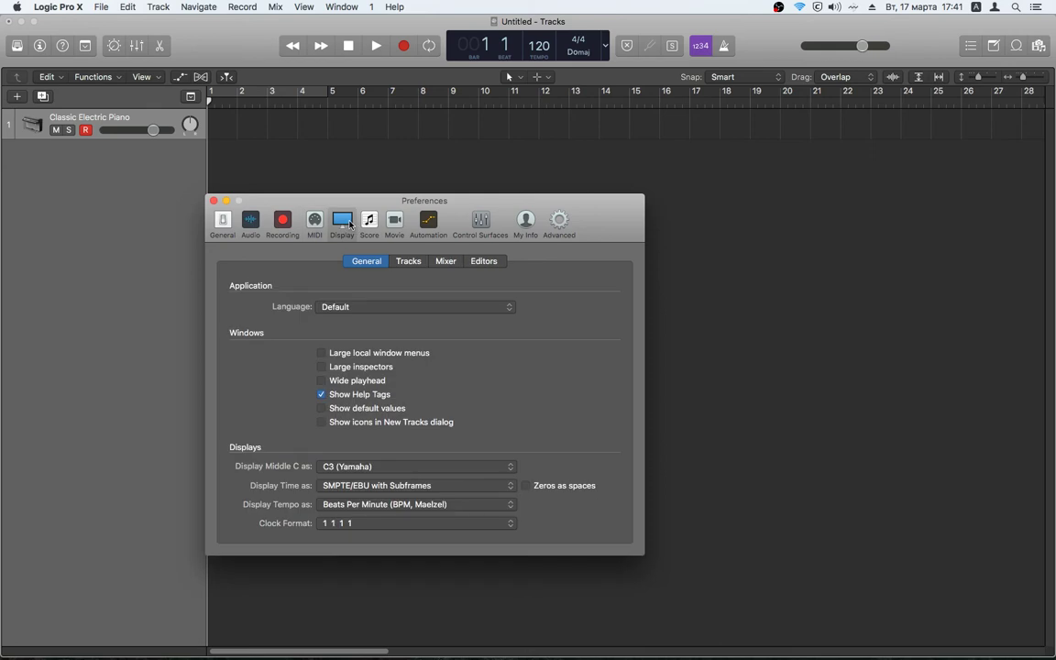
pyautogui.click(367, 222)
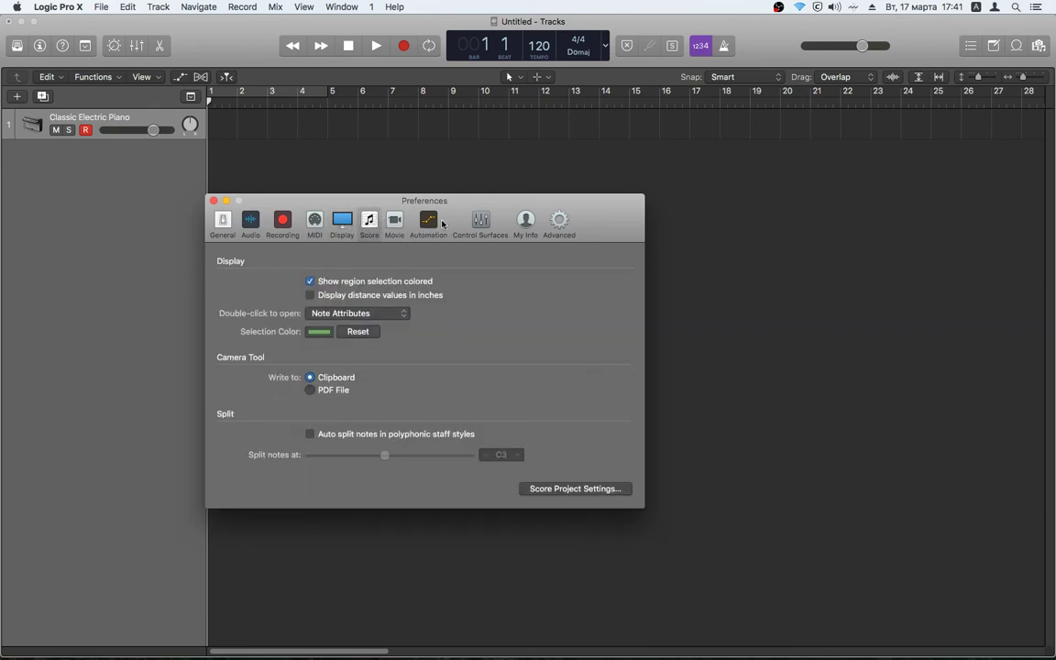
pyautogui.click(400, 231)
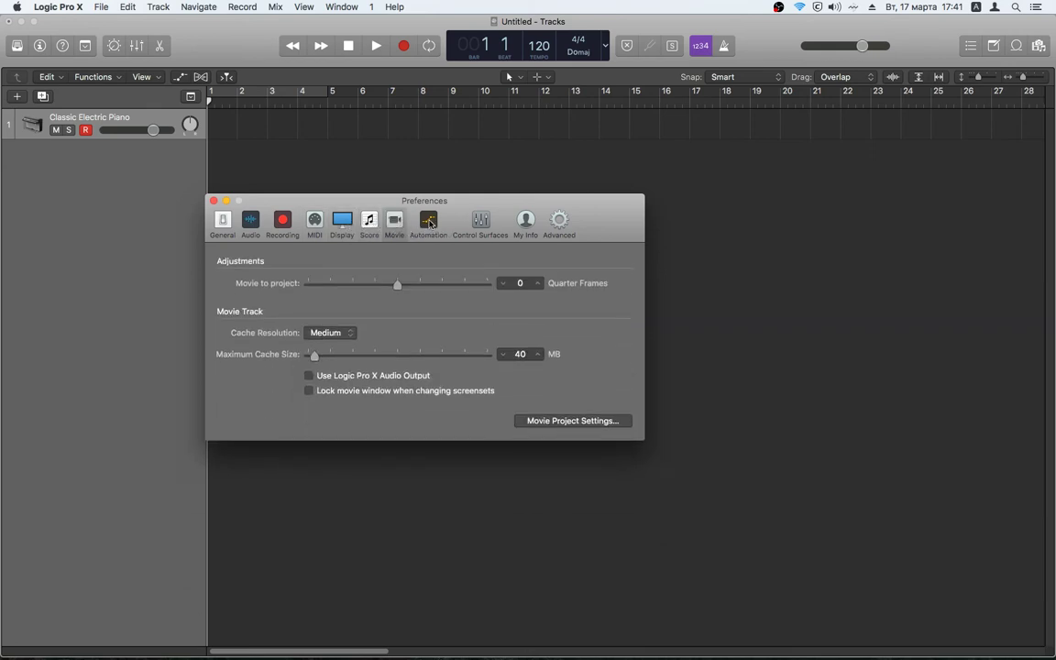
pyautogui.click(432, 224)
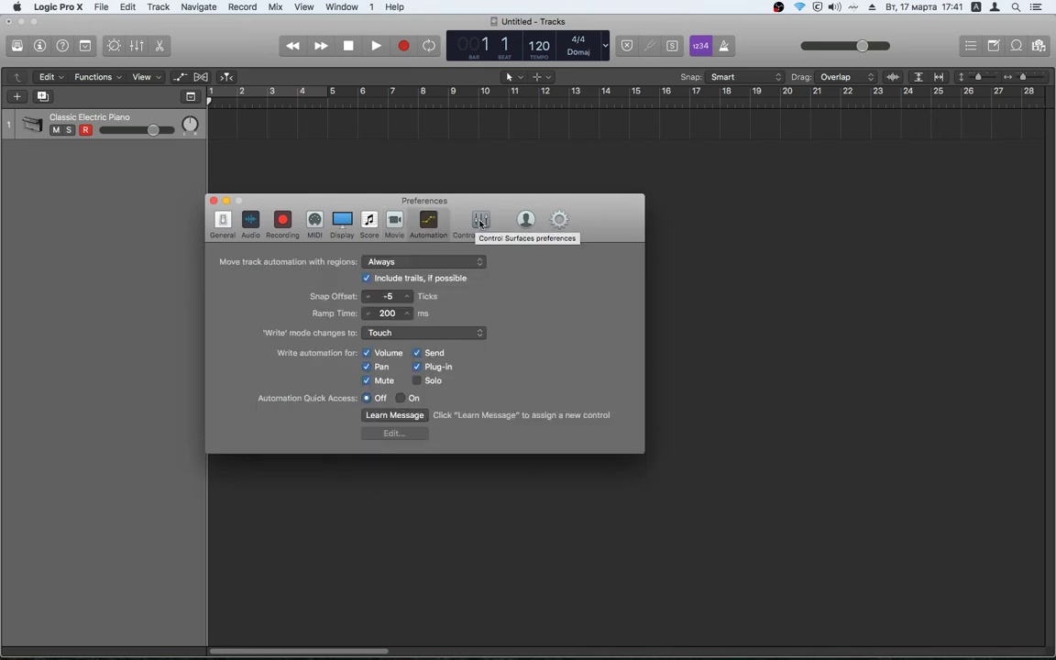
# Review the Control Surfaces, My Info and Advanced preferences, including the additional options, and close the preferences window.
pyautogui.moveTo(459, 201); pyautogui.dragTo(482, 221)
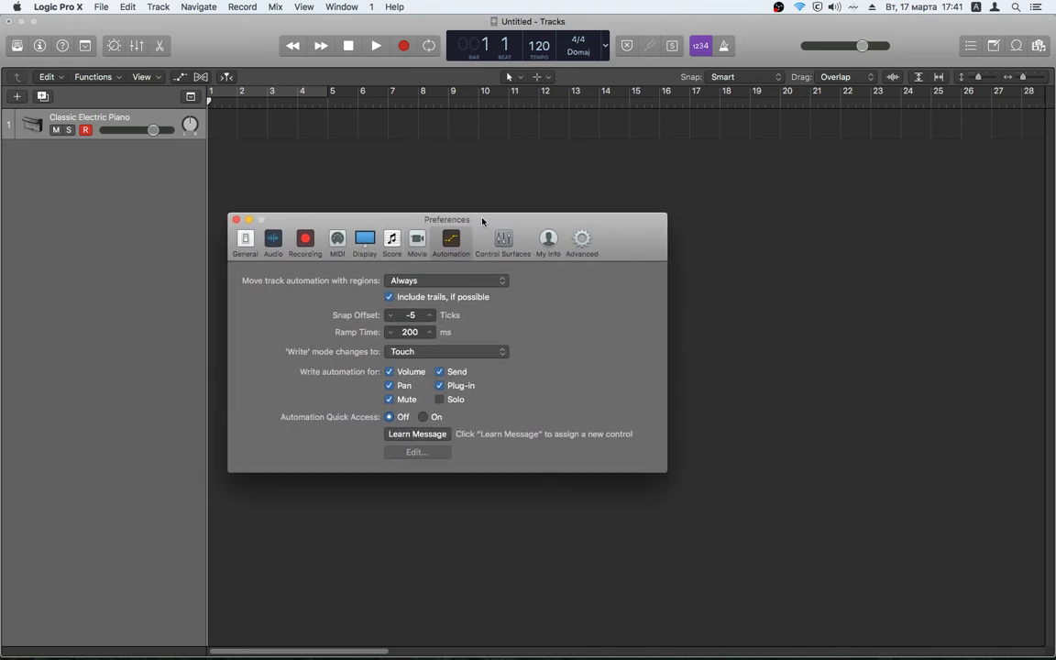
pyautogui.click(523, 243)
pyautogui.click(547, 241)
pyautogui.click(582, 241)
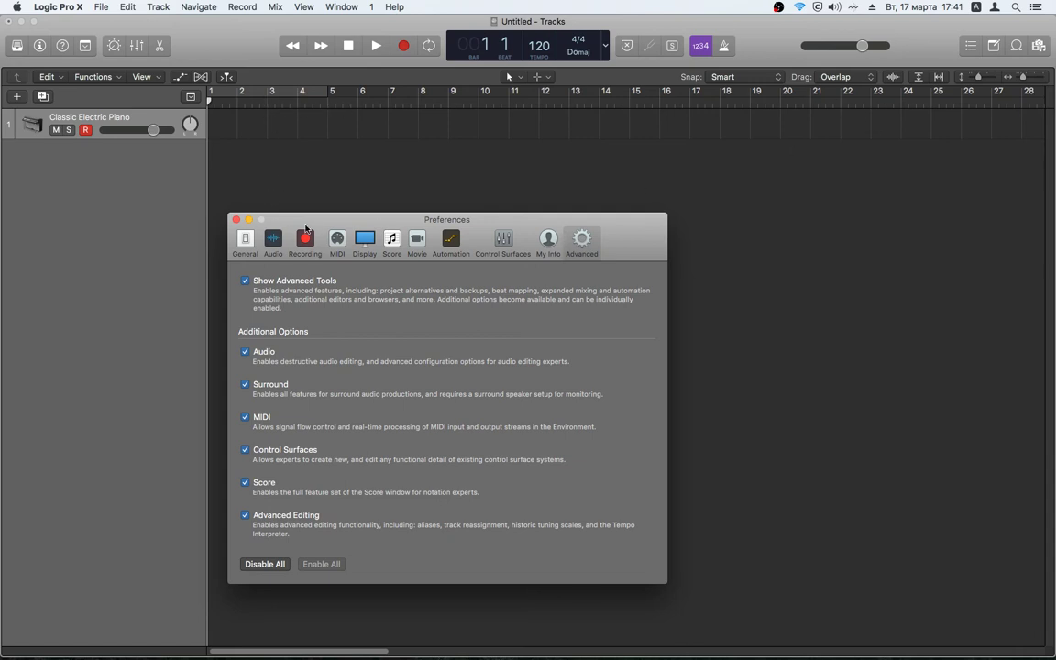
pyautogui.moveTo(314, 224); pyautogui.dragTo(314, 220)
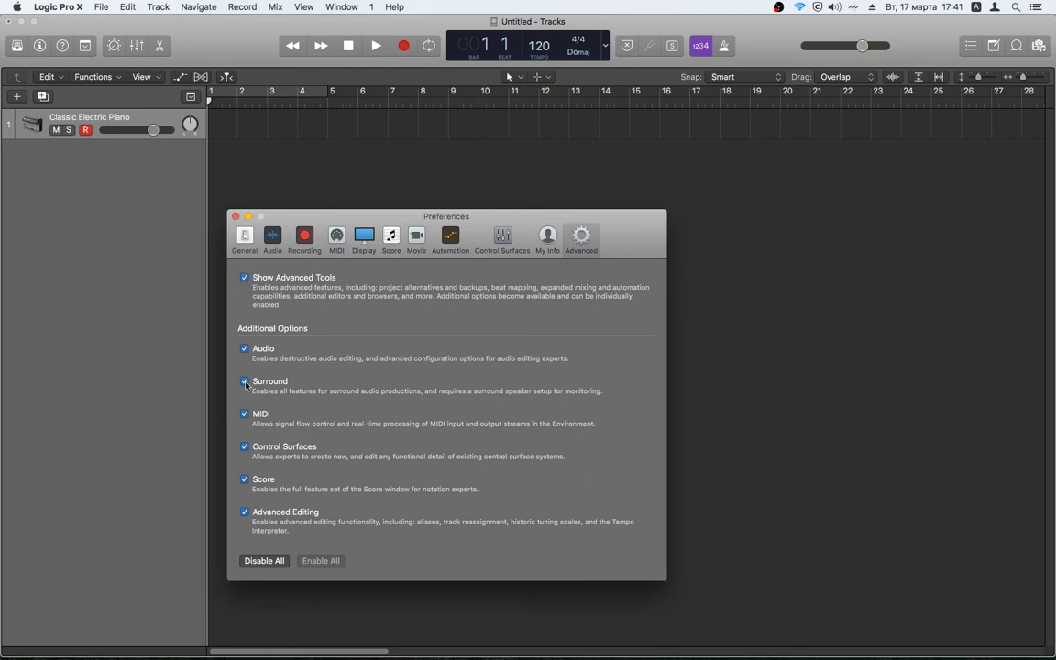
pyautogui.click(235, 216)
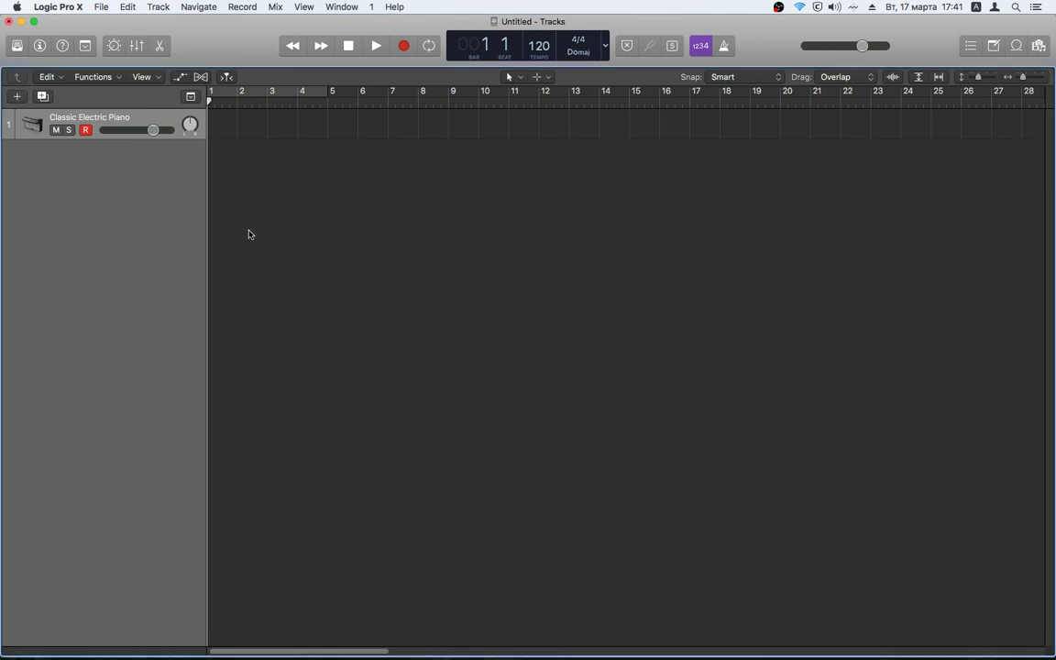
# Show the Library, try the Bright Mk II Blackface sound, and load Boesendorfer Grand Piano from the Piano category on the track.
pyautogui.click(16, 46)
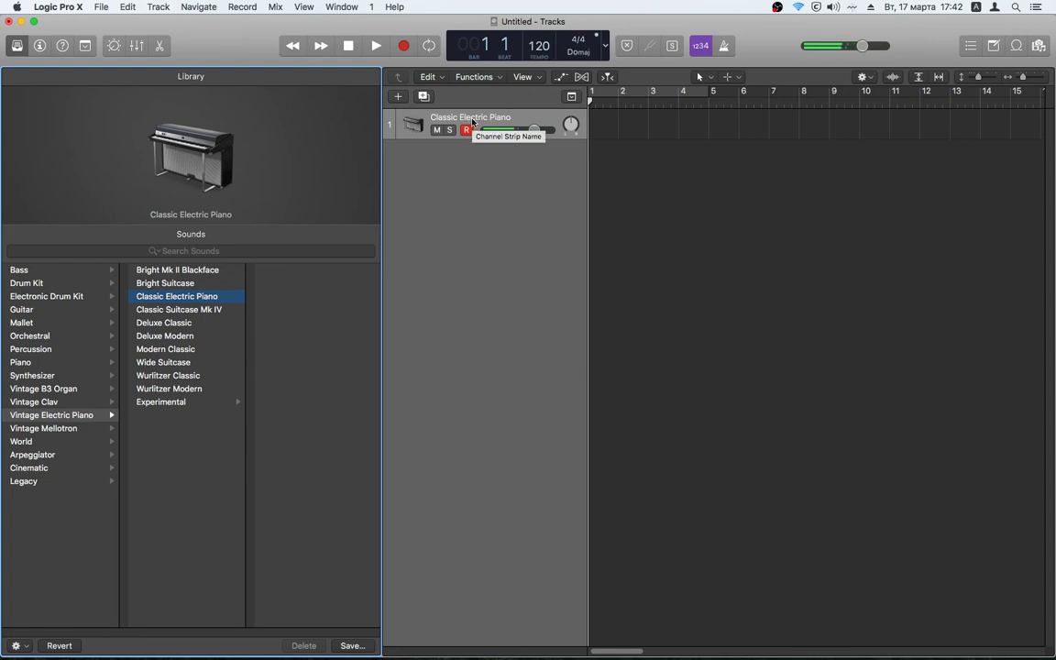
pyautogui.click(192, 272)
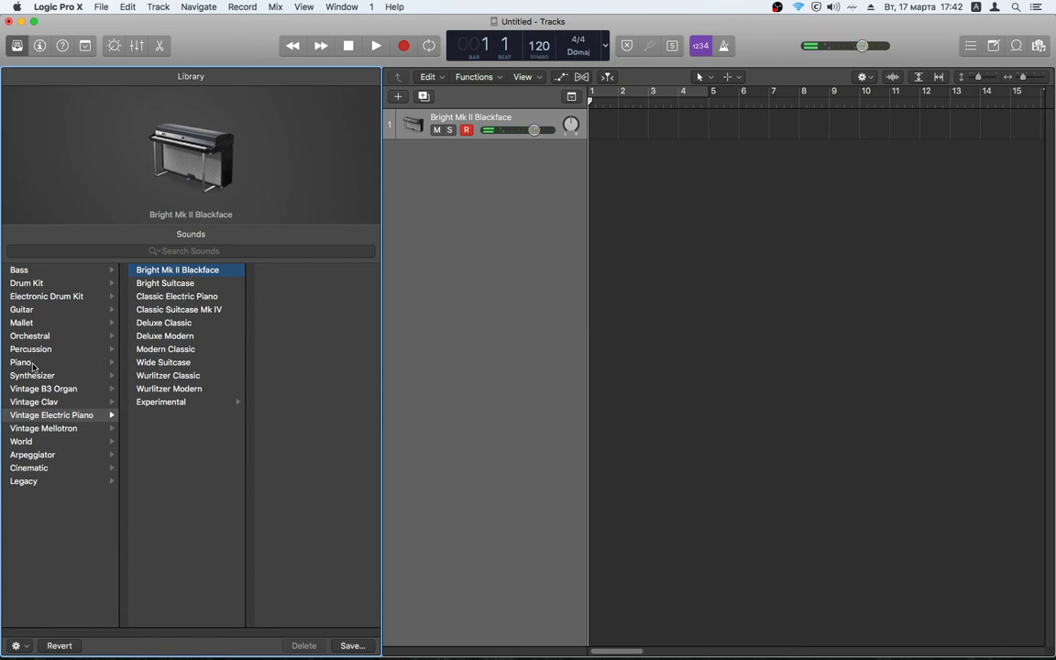
pyautogui.click(20, 363)
pyautogui.click(184, 270)
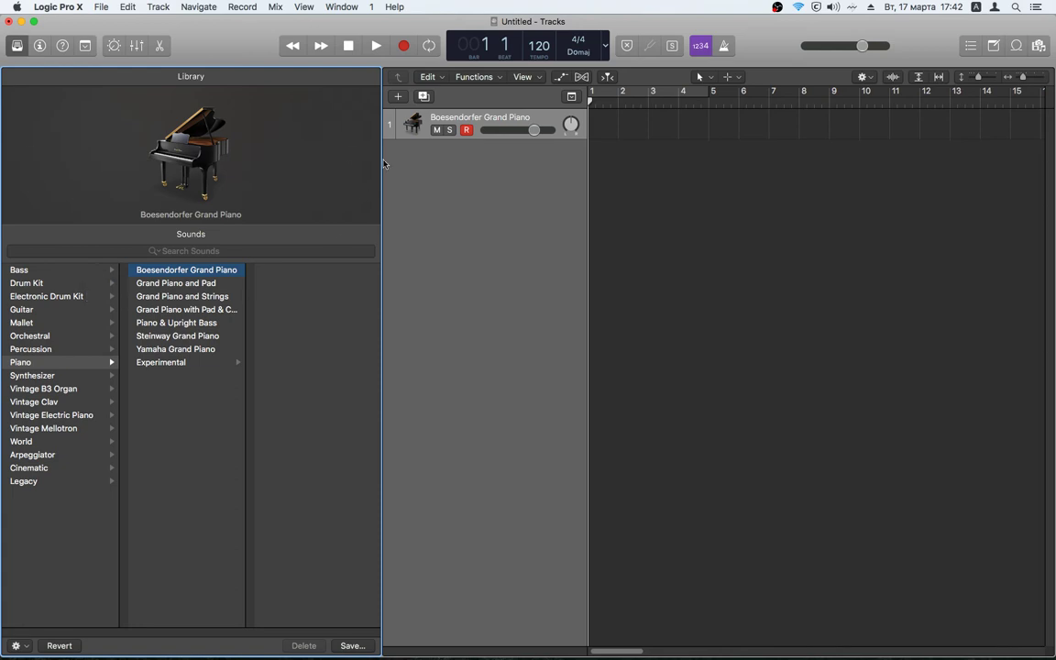
# Hide the Library, show the Inspector instead, and collapse its Region section.
pyautogui.click(42, 52)
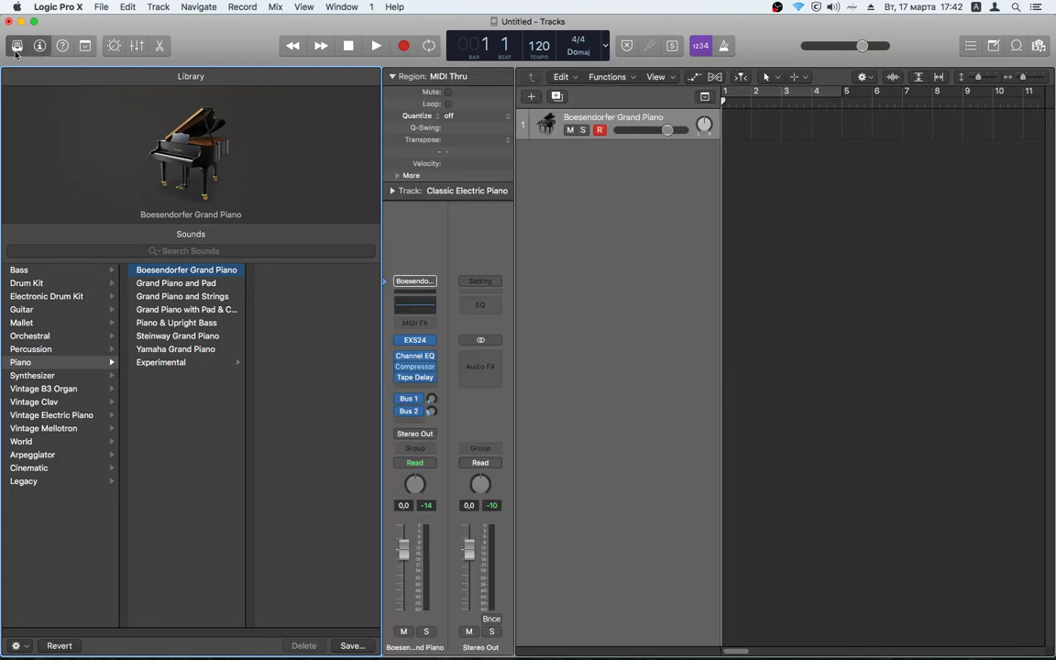
pyautogui.click(15, 50)
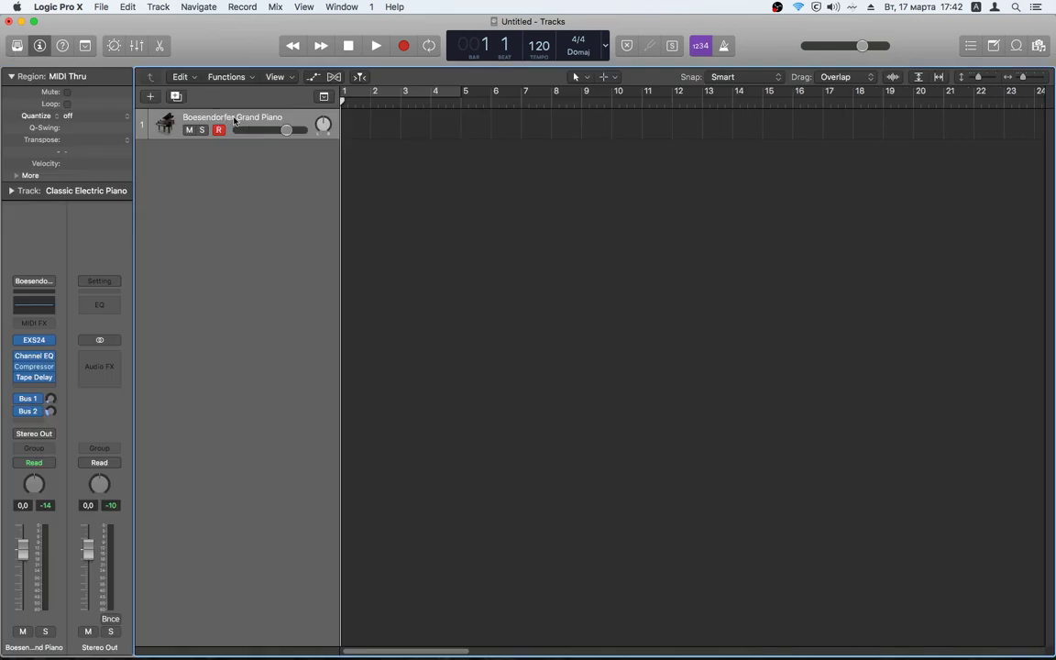
pyautogui.click(39, 47)
pyautogui.click(39, 46)
pyautogui.moveTo(48, 344)
pyautogui.click(11, 76)
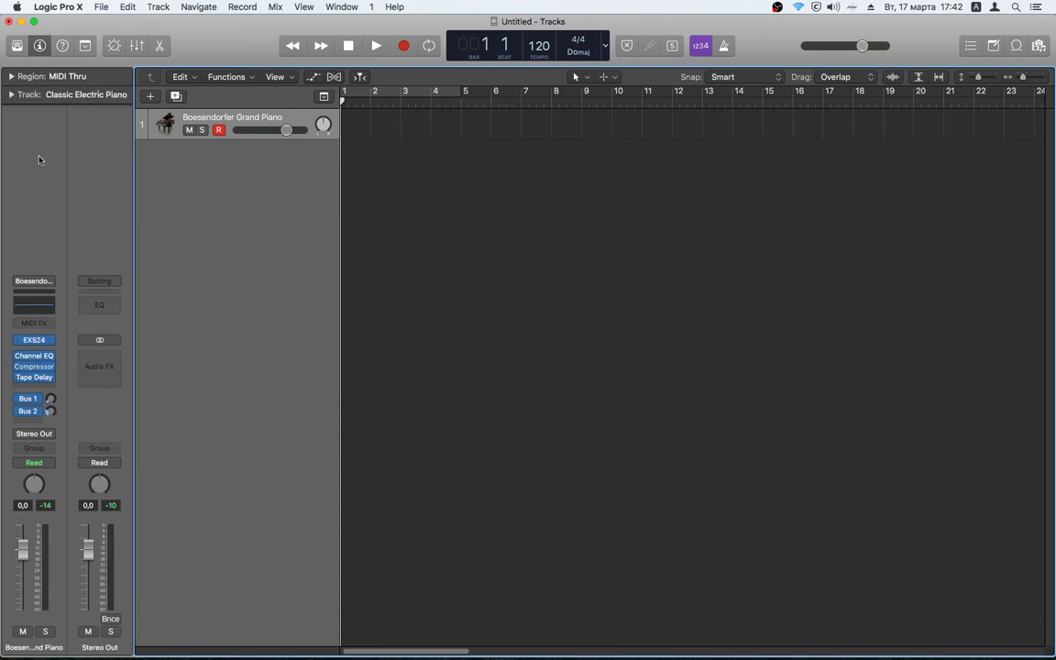
# Examine the channel strip setting options of the piano track, including the Legacy groups, without choosing any.
pyautogui.click(34, 282)
pyautogui.moveTo(90, 437)
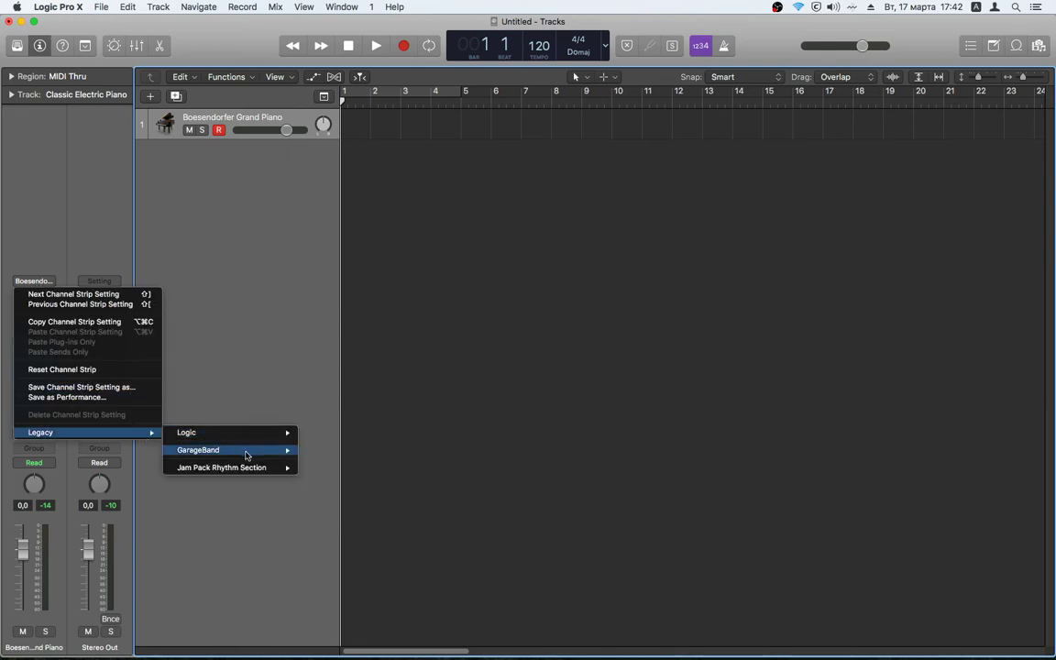
pyautogui.click(50, 279)
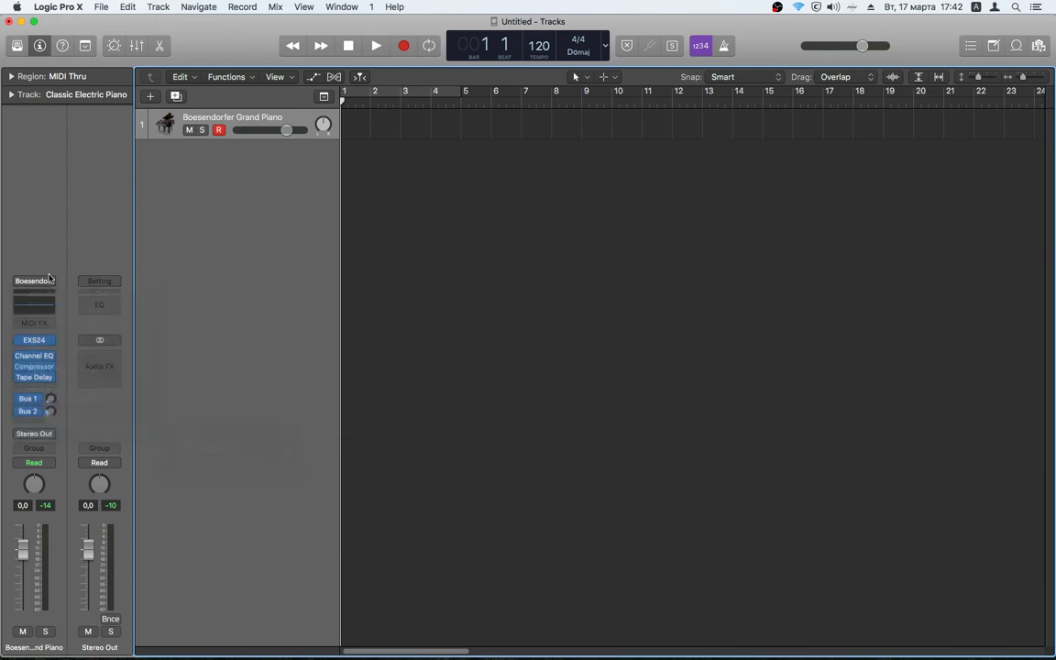
# Open the piano track's EXS24 sampler and examine its instrument list, including Acoustic Pianos, keeping Classical Piano loaded.
pyautogui.click(39, 343)
pyautogui.moveTo(212, 69); pyautogui.dragTo(335, 125)
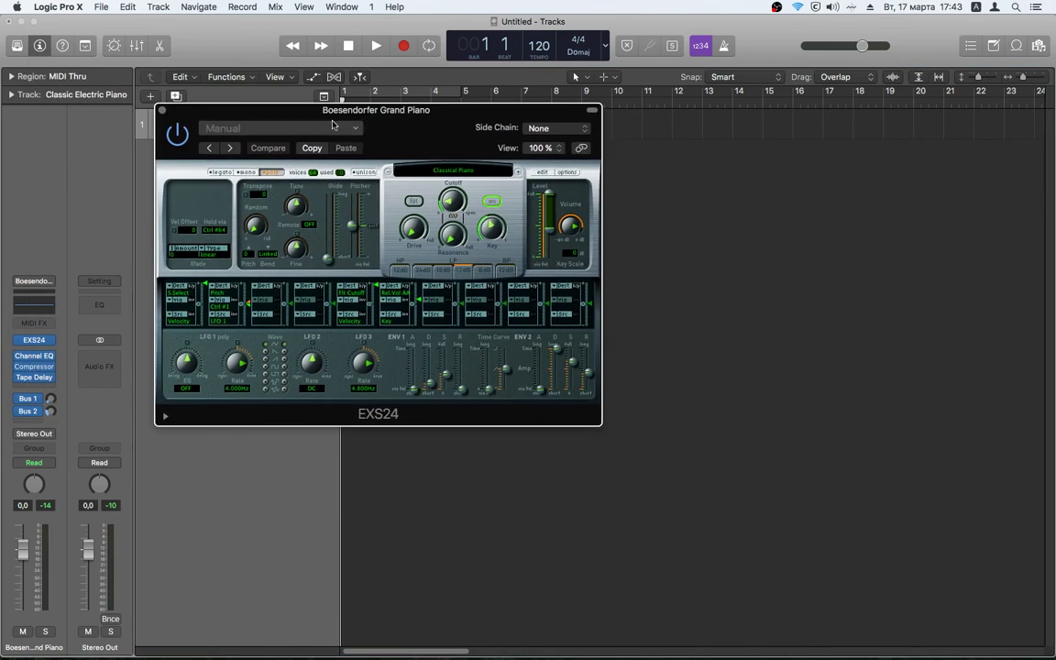
pyautogui.click(335, 126)
pyautogui.click(334, 126)
pyautogui.moveTo(441, 135); pyautogui.dragTo(410, 159)
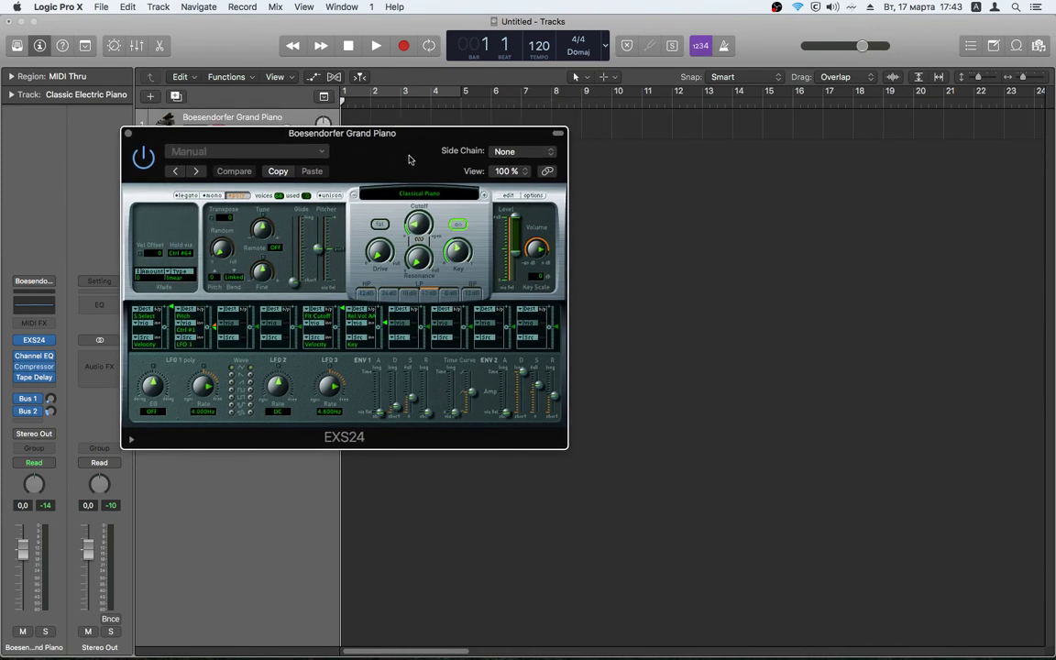
pyautogui.click(413, 193)
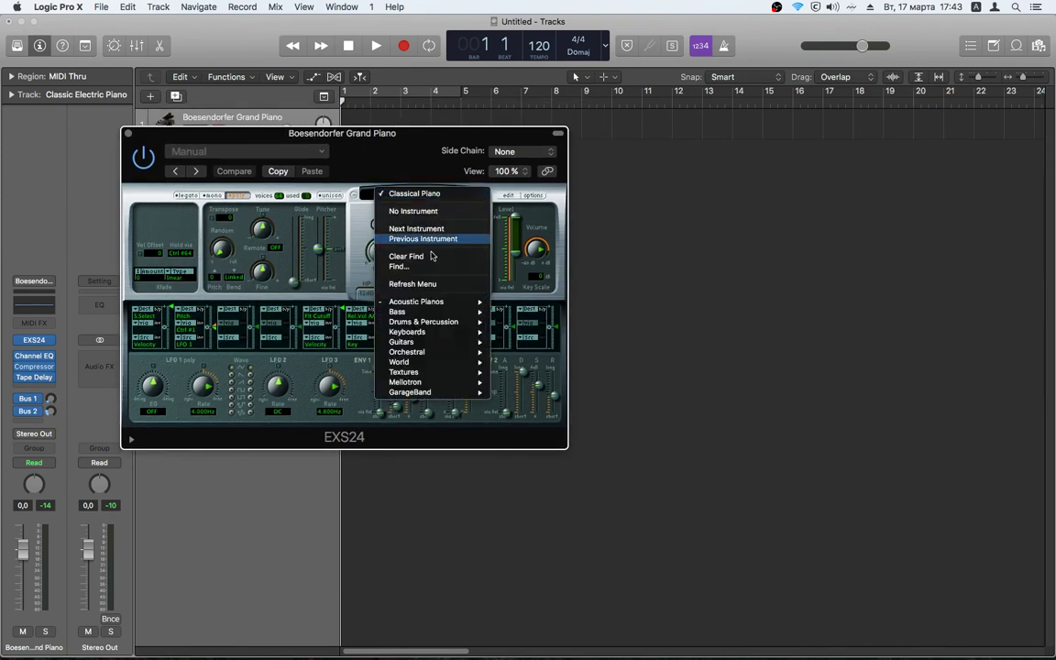
pyautogui.moveTo(440, 302)
pyautogui.click(548, 313)
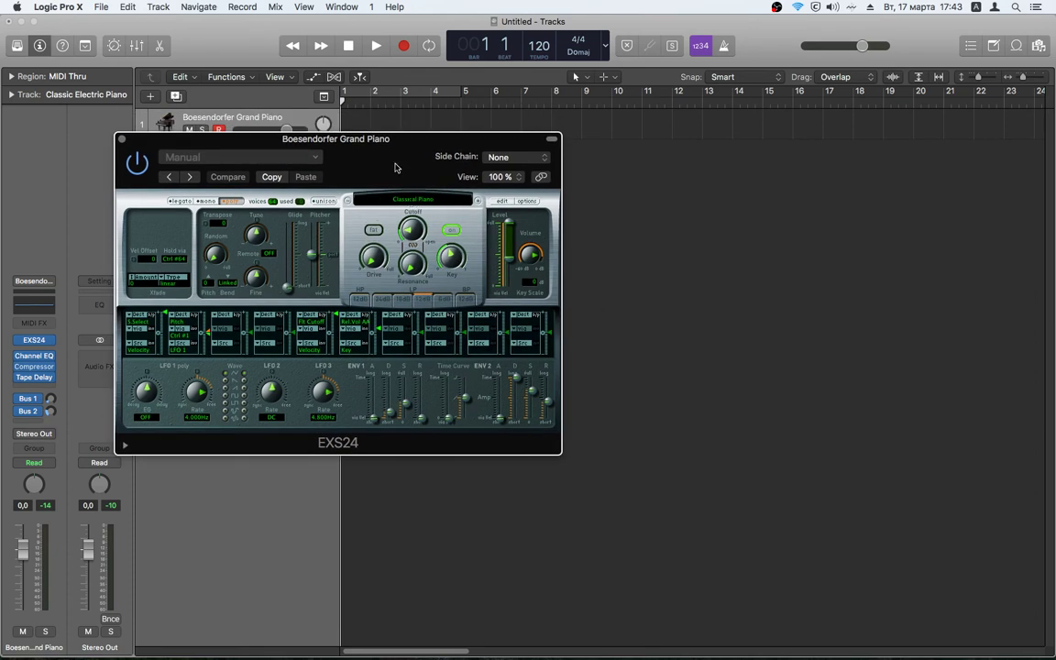
# Examine the EXS24 instrument list once more, keep Classical Piano loaded, and close the sampler window.
pyautogui.moveTo(396, 165); pyautogui.dragTo(417, 172)
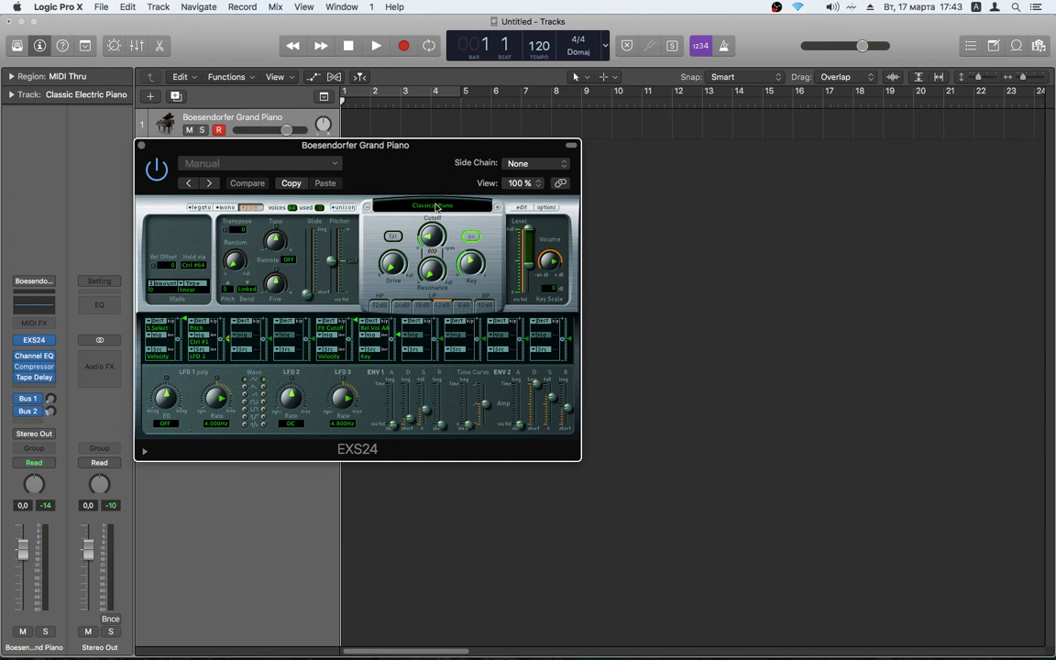
pyautogui.click(437, 207)
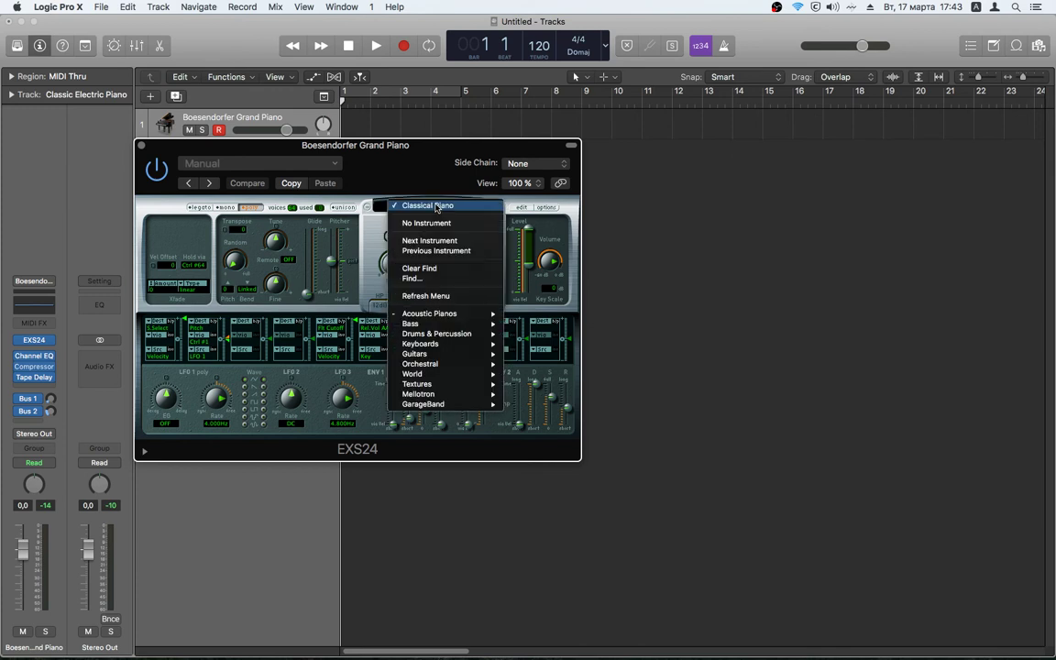
pyautogui.click(438, 184)
pyautogui.click(141, 146)
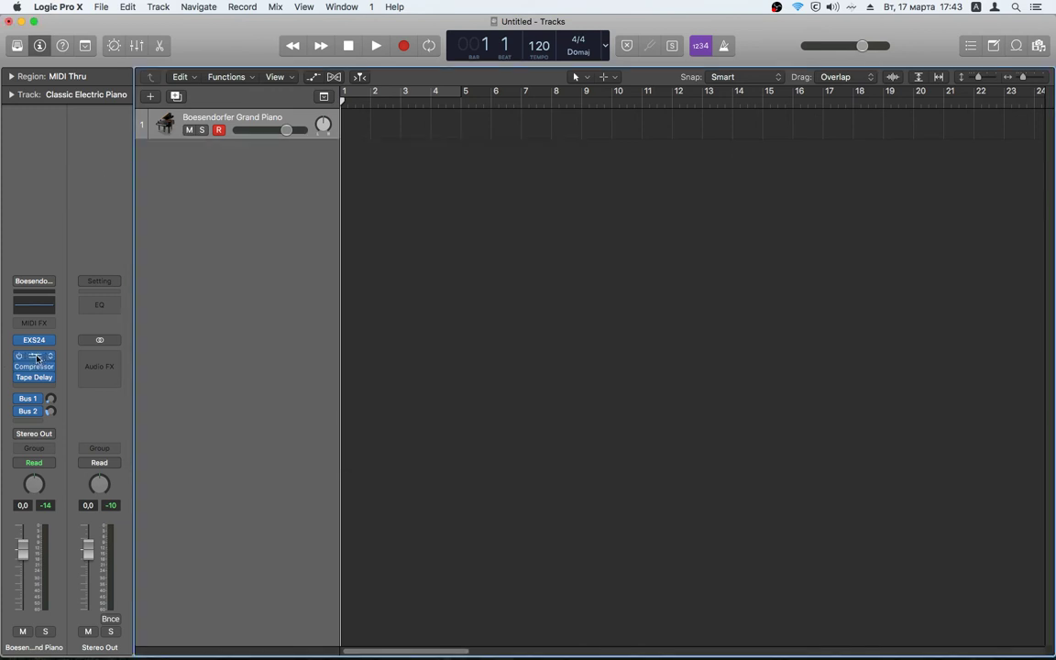
# Set the piano track's Channel EQ green band to 1040 Hz, +1.0 dB and its high shelf to 2700 Hz, +7.5 dB, bypass it and close its window.
pyautogui.moveTo(38, 343)
pyautogui.click(35, 355)
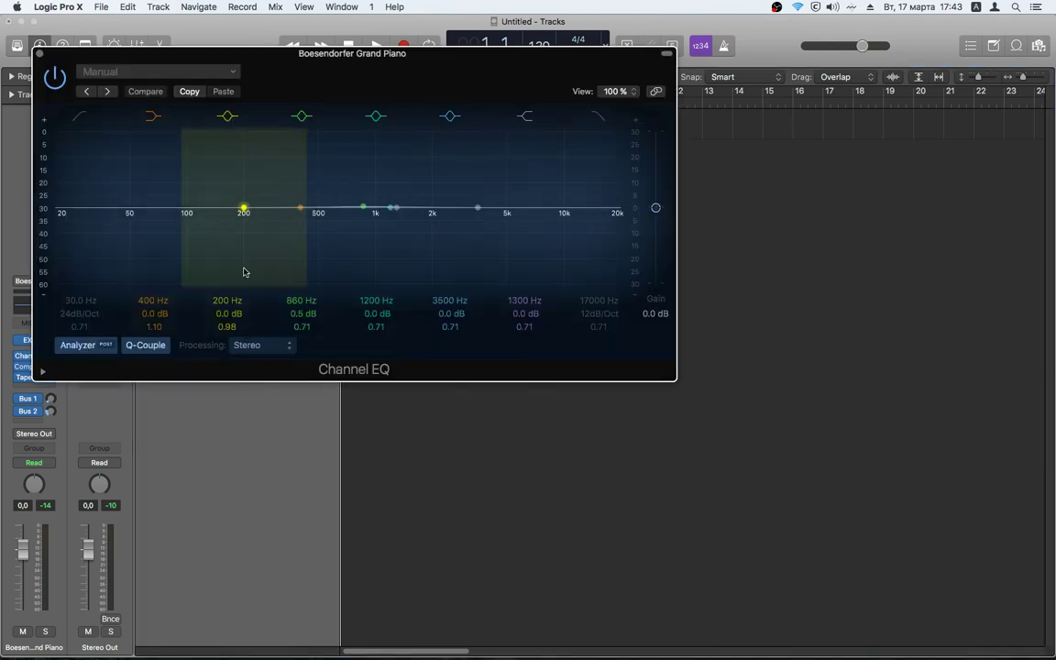
pyautogui.moveTo(367, 209); pyautogui.dragTo(380, 165)
pyautogui.moveTo(399, 207); pyautogui.dragTo(456, 198)
pyautogui.moveTo(373, 164); pyautogui.dragTo(375, 205)
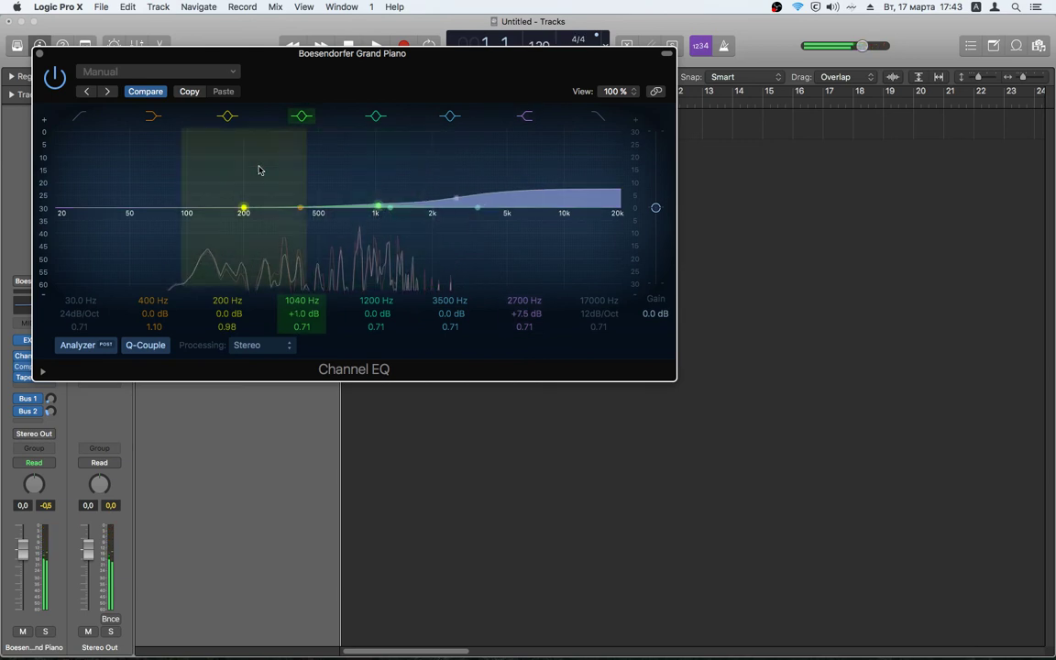
pyautogui.click(55, 77)
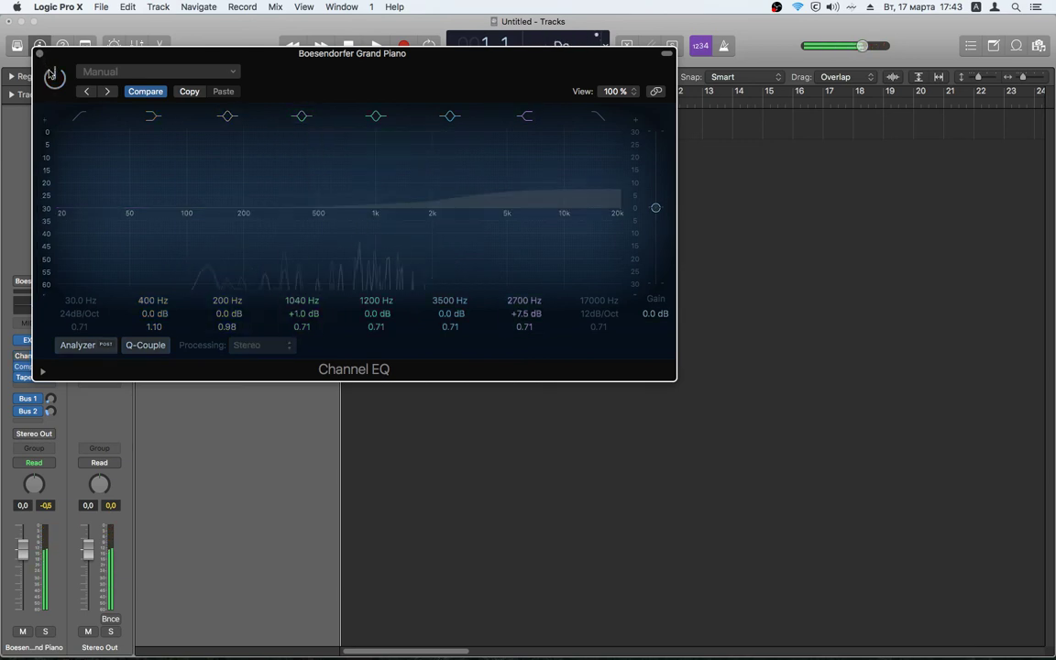
pyautogui.click(39, 54)
# Open the piano track's Compressor, try its Make Up knob, and close the plug-in window.
pyautogui.moveTo(22, 369)
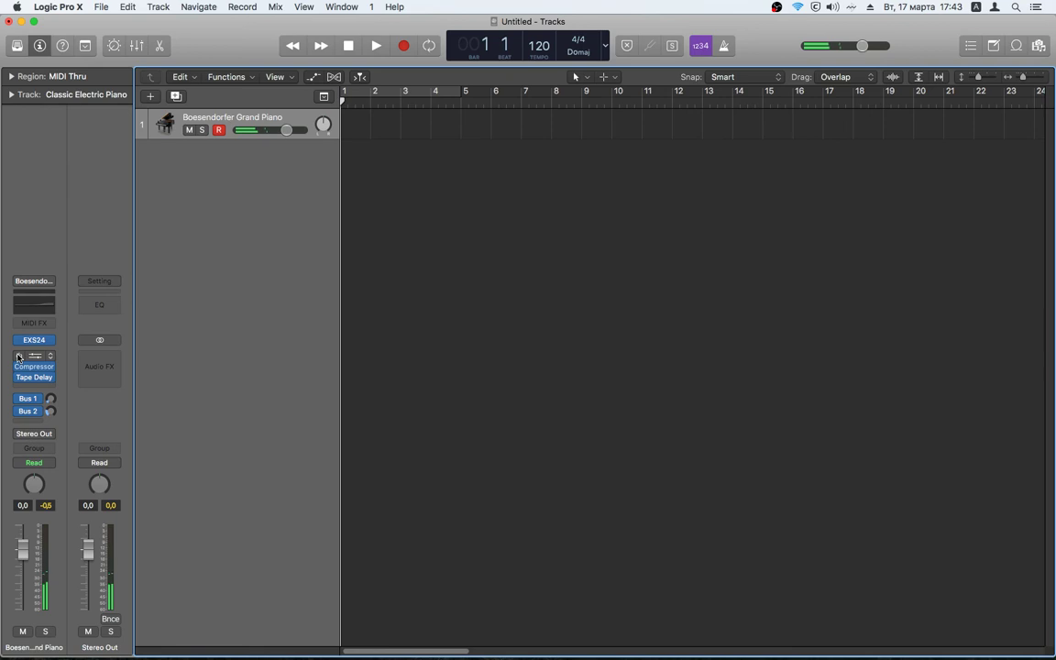
pyautogui.click(22, 369)
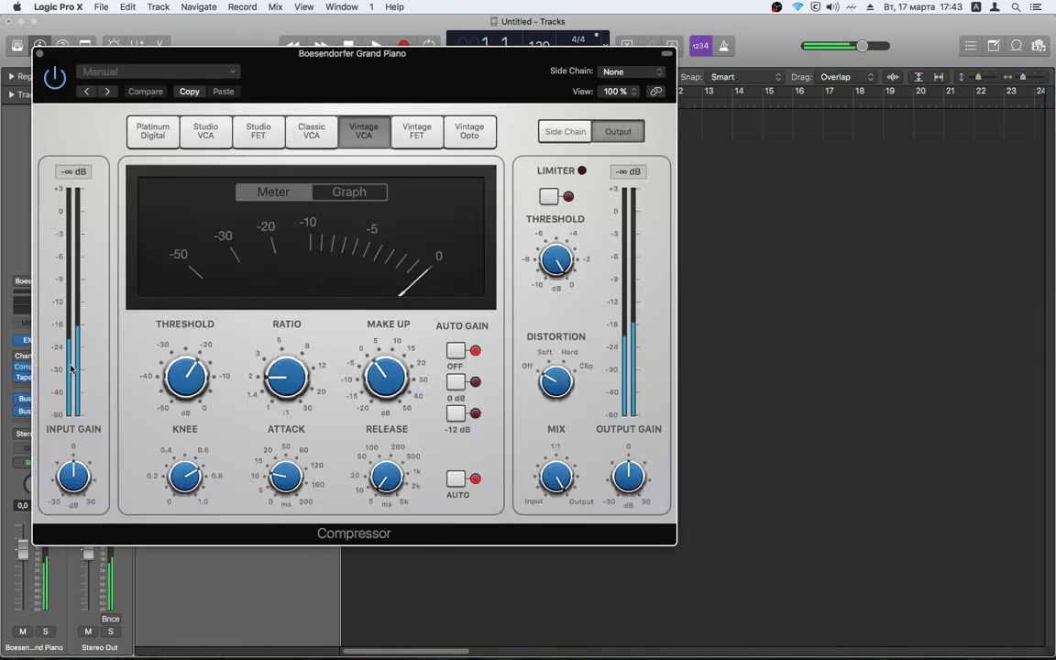
pyautogui.moveTo(395, 379)
pyautogui.mouseDown()
pyautogui.moveTo(388, 359)
pyautogui.moveTo(386, 403)
pyautogui.moveTo(383, 377)
pyautogui.mouseUp()
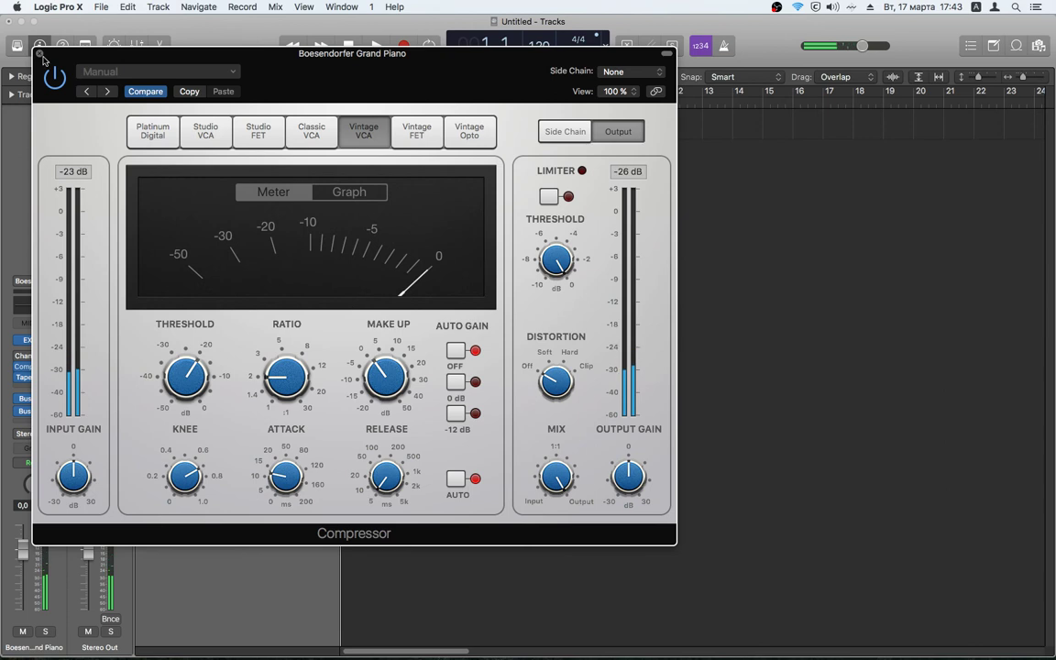
pyautogui.click(140, 73)
pyautogui.click(29, 47)
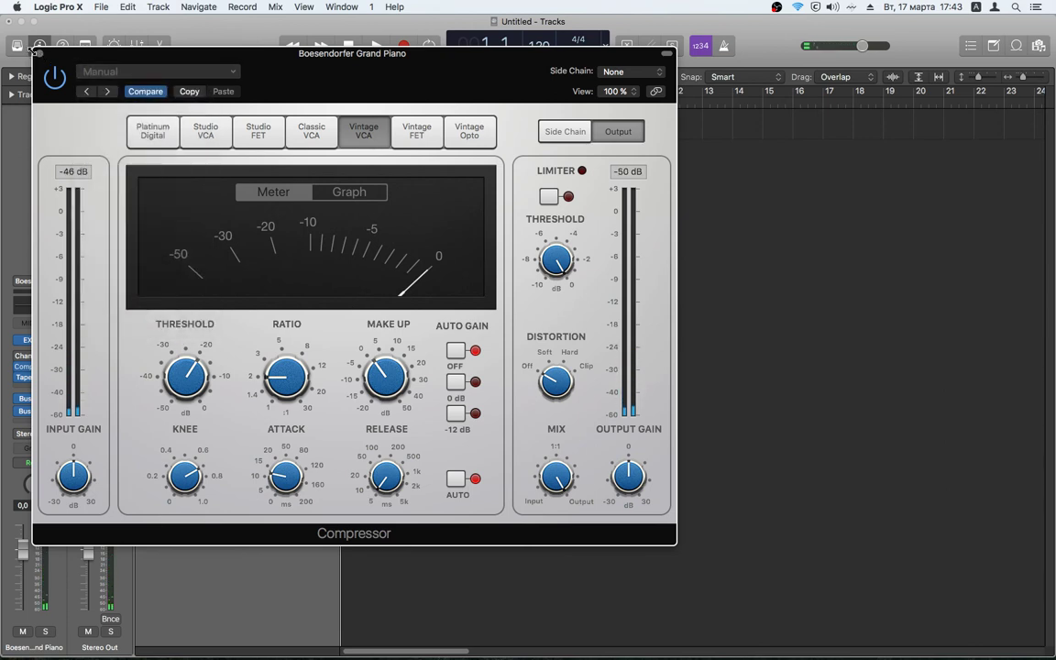
pyautogui.click(40, 53)
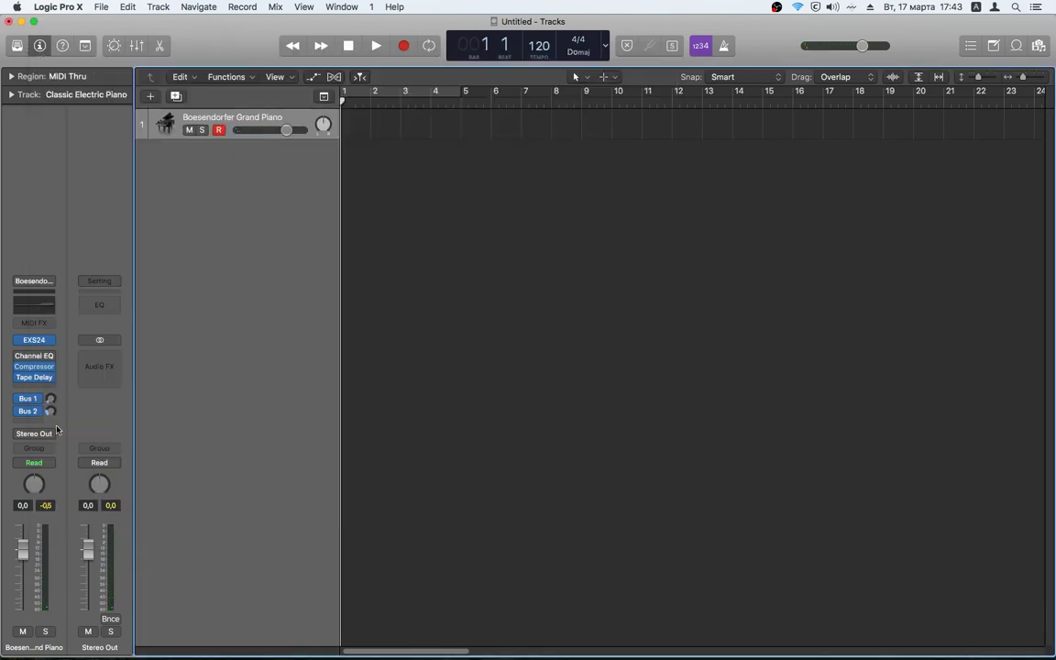
# Look at the piano track's Tape Delay controls and remove that effect from the channel strip.
pyautogui.click(34, 378)
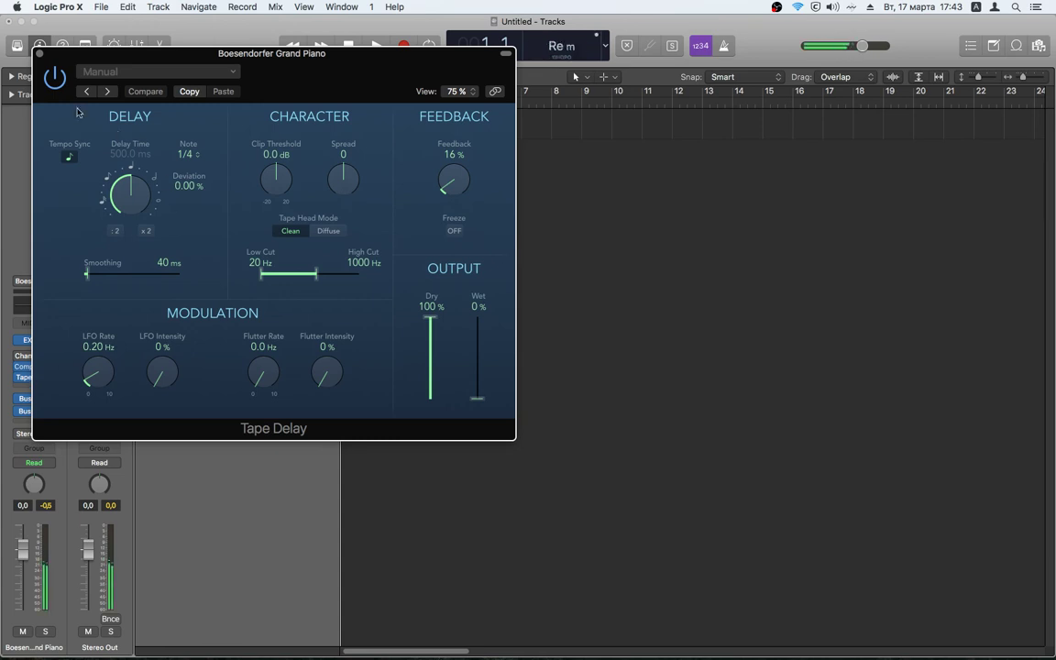
pyautogui.click(38, 53)
pyautogui.click(51, 380)
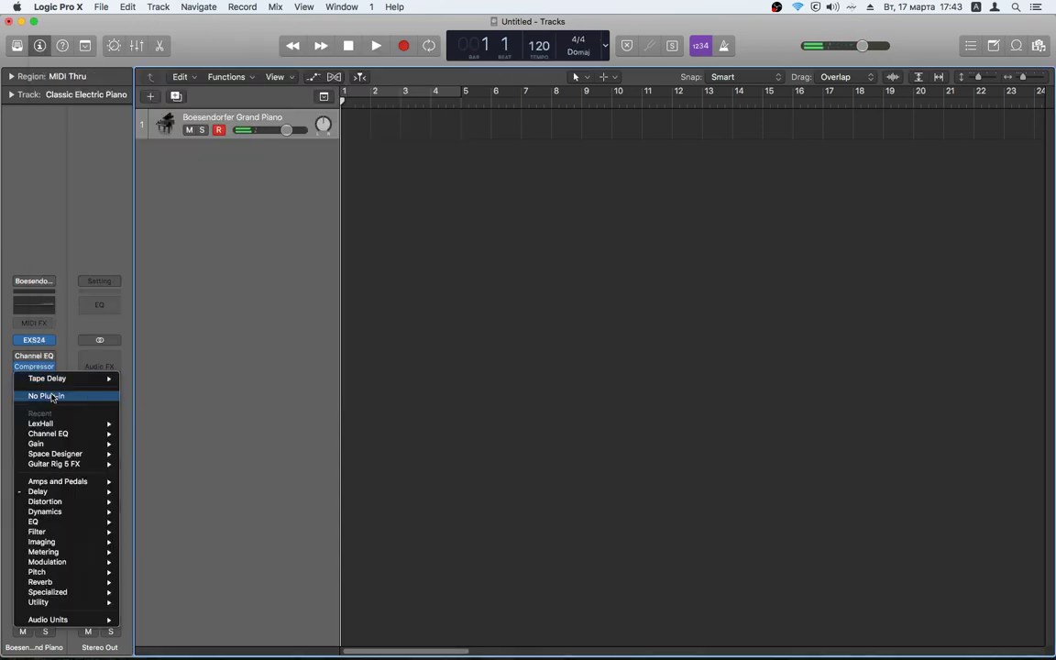
pyautogui.click(53, 395)
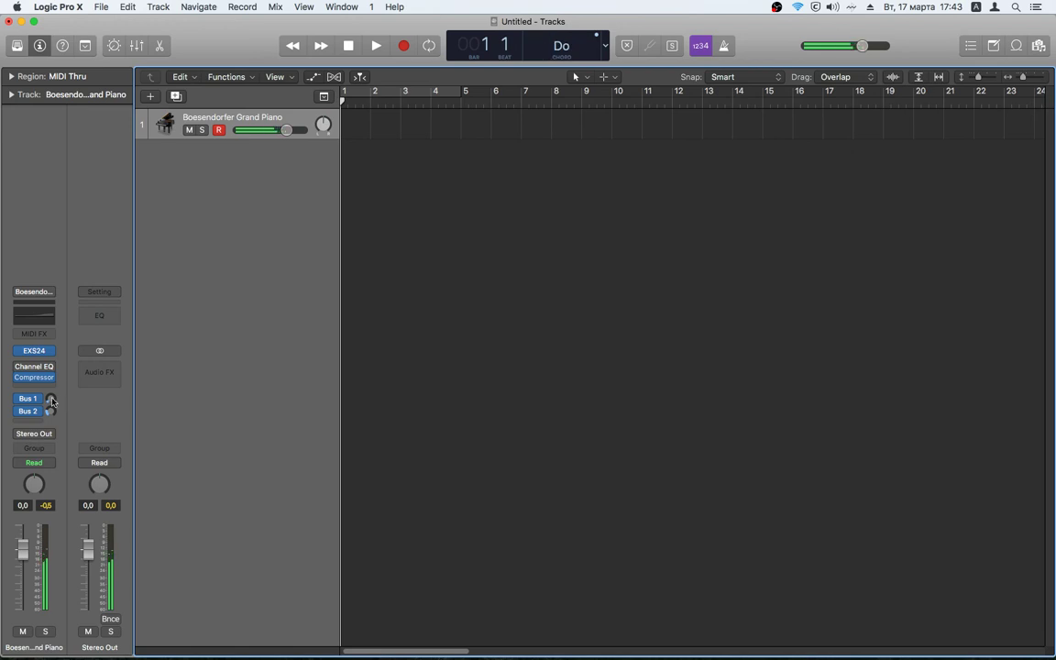
# Remove the Bus 1 and Bus 2 sends from the Boesendorfer Grand Piano channel strip.
pyautogui.moveTo(41, 403)
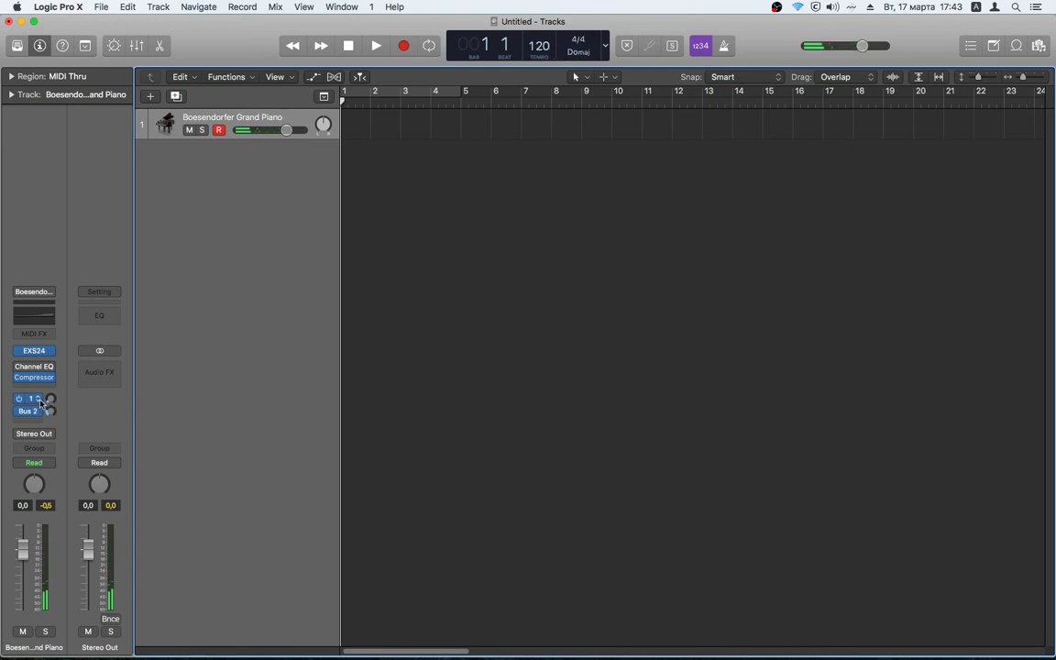
pyautogui.click(39, 402)
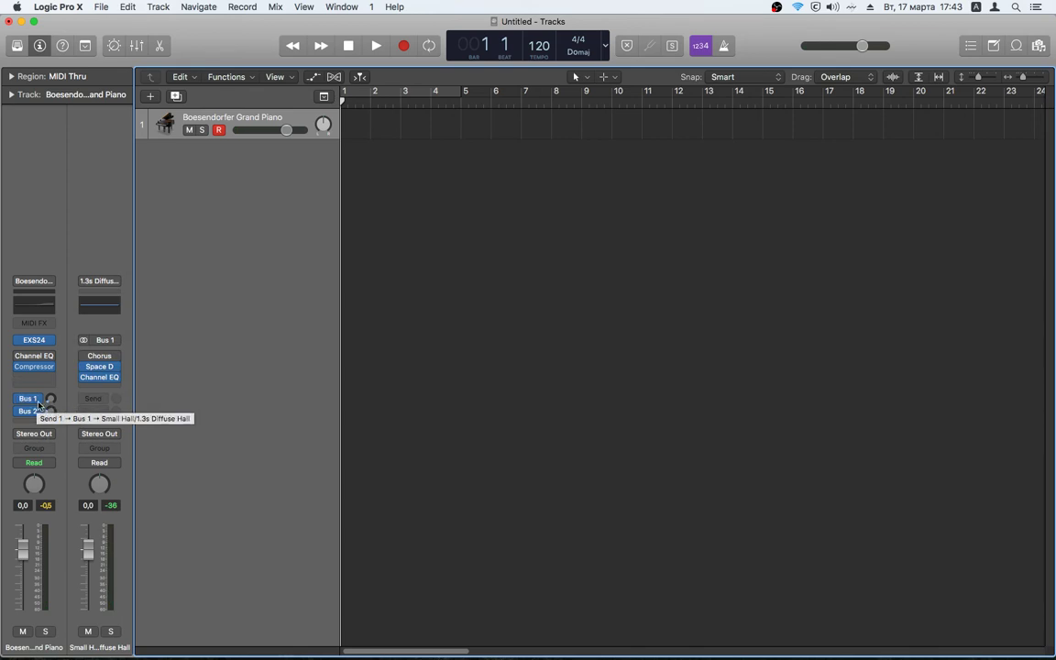
pyautogui.click(40, 402)
pyautogui.click(43, 453)
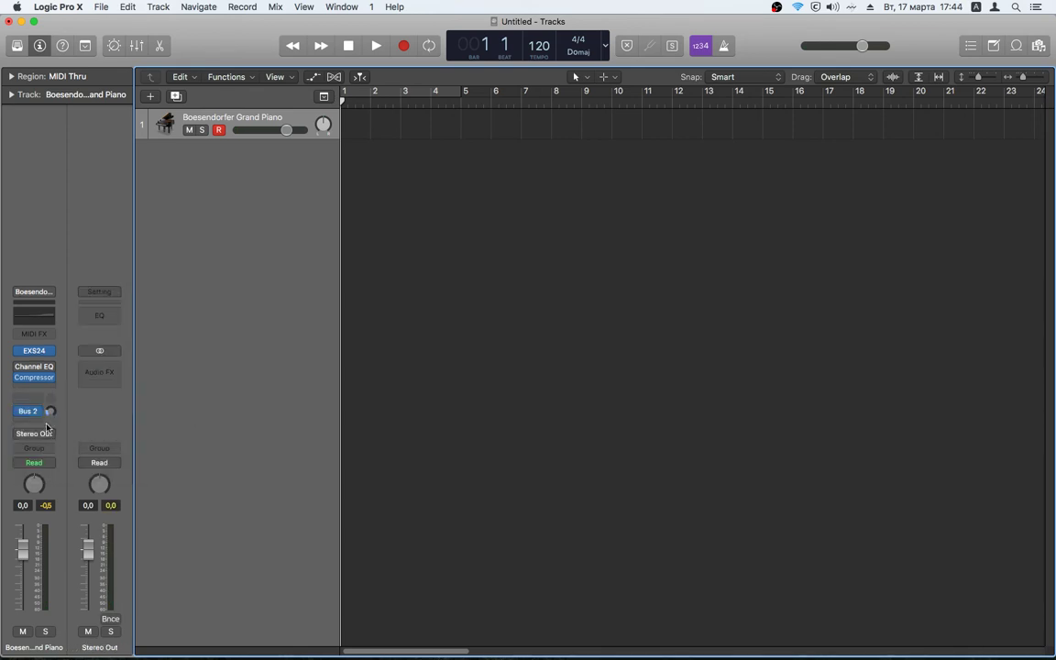
pyautogui.click(41, 409)
pyautogui.click(44, 466)
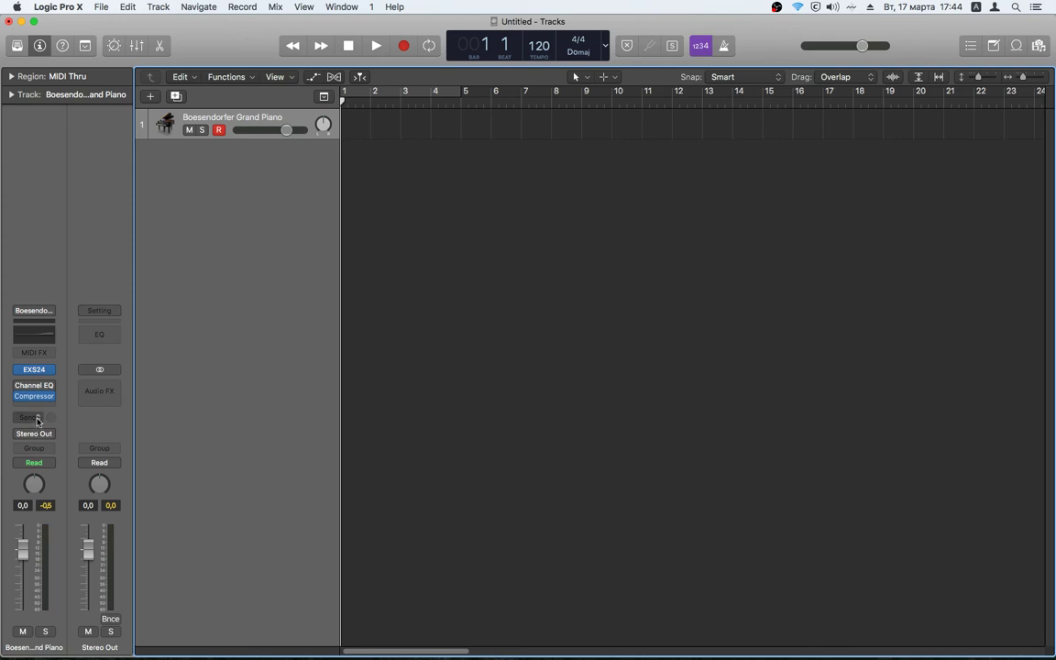
# Add a send to Bus 1 (Small Hall/1.3s Diffuse Hall) on the piano track and raise its send level.
pyautogui.click(37, 420)
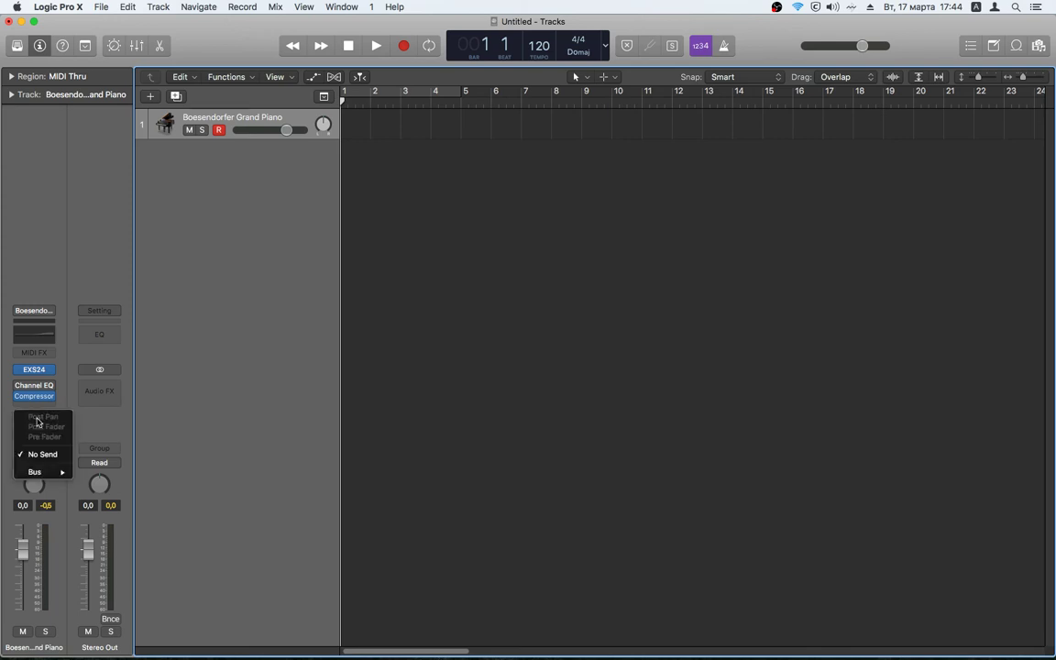
pyautogui.moveTo(44, 473)
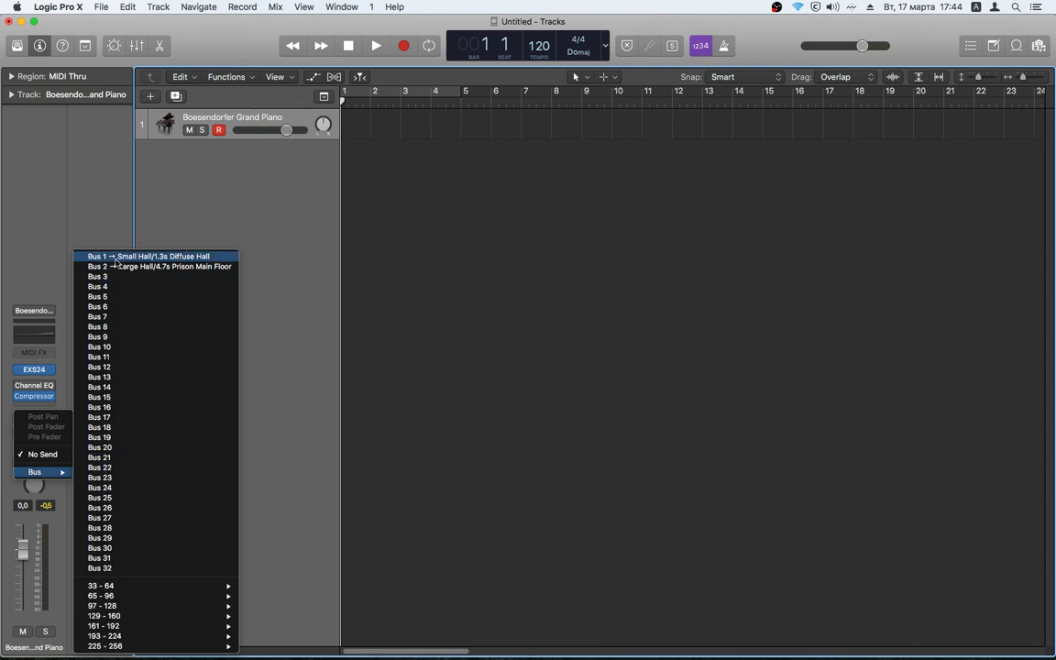
pyautogui.click(117, 258)
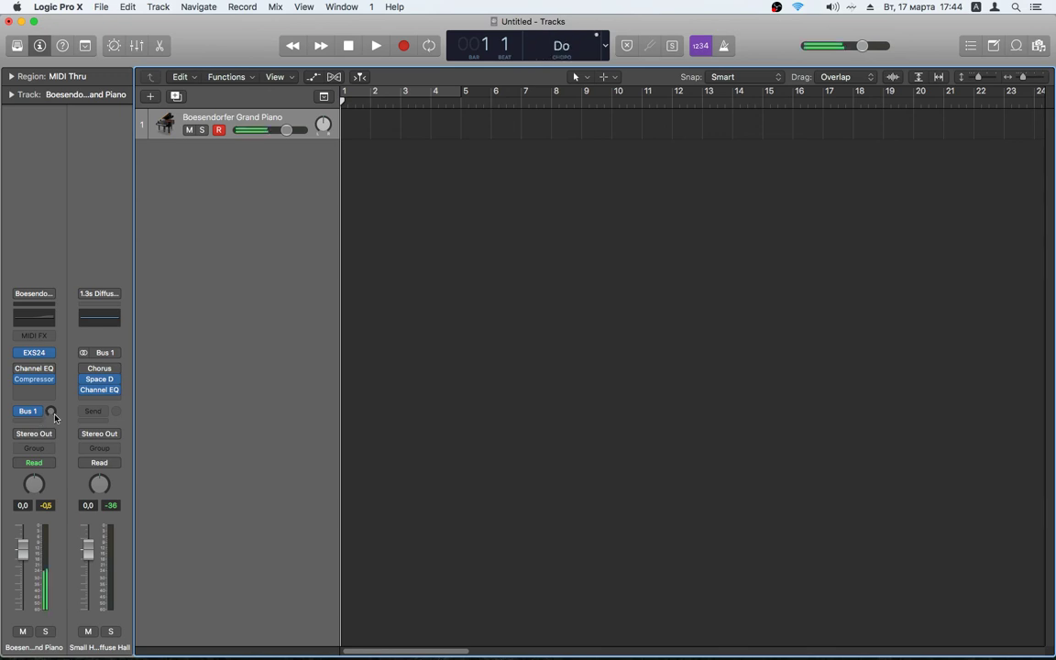
pyautogui.moveTo(54, 417); pyautogui.dragTo(54, 399)
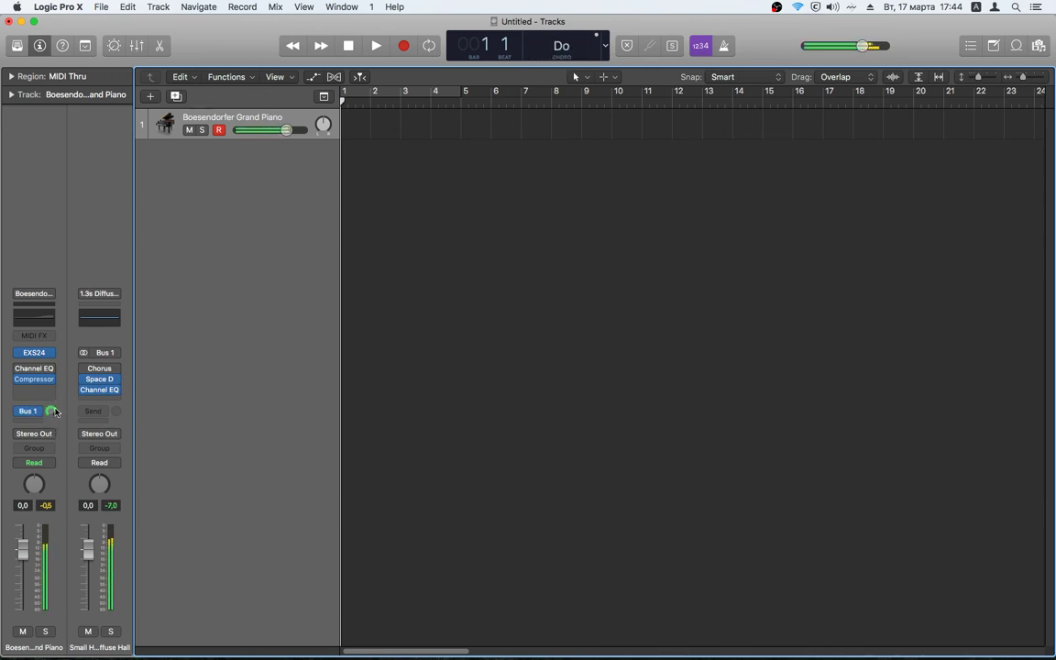
pyautogui.click(41, 46)
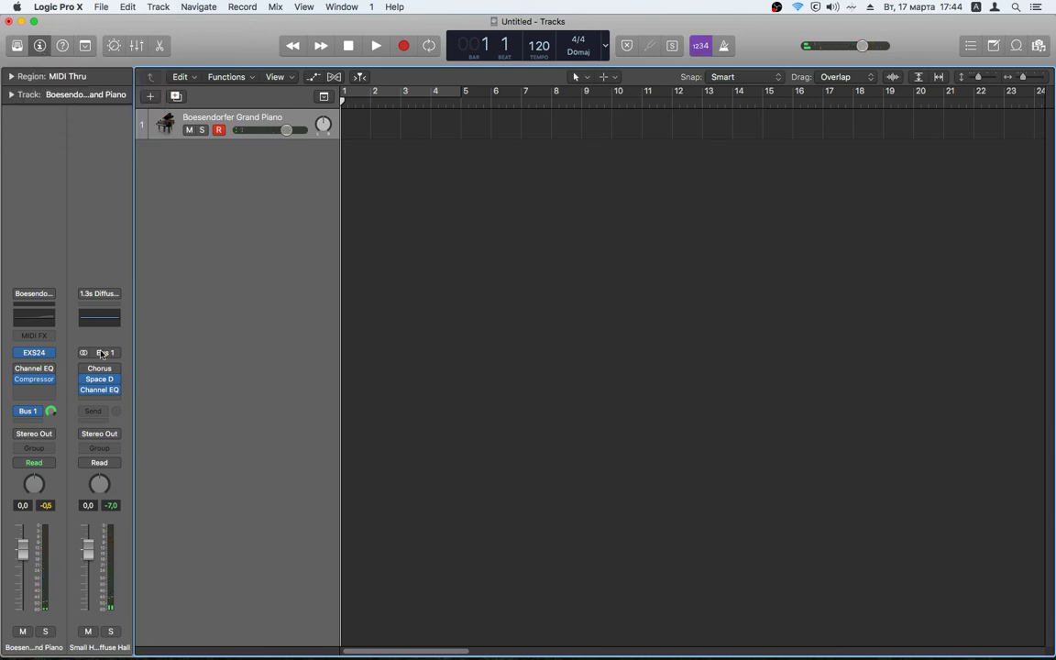
# Raise the Rev level in the Small Hall channel's Space Designer to 0.0 dB, close it, and bypass that channel's Channel EQ.
pyautogui.click(99, 379)
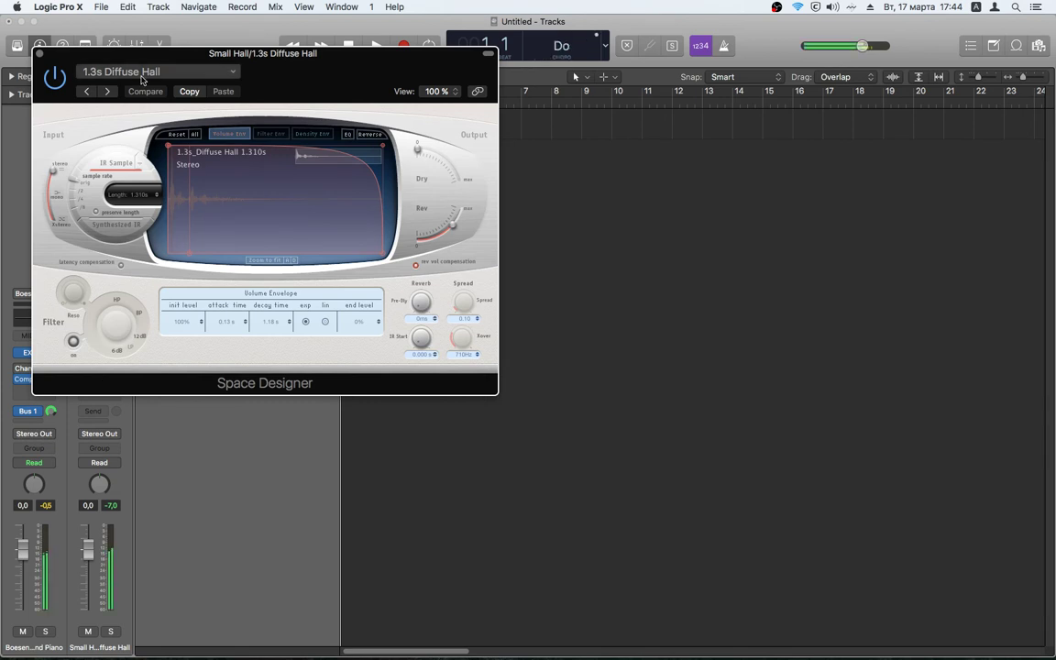
pyautogui.moveTo(451, 227)
pyautogui.mouseDown()
pyautogui.moveTo(467, 207)
pyautogui.moveTo(463, 216)
pyautogui.mouseUp()
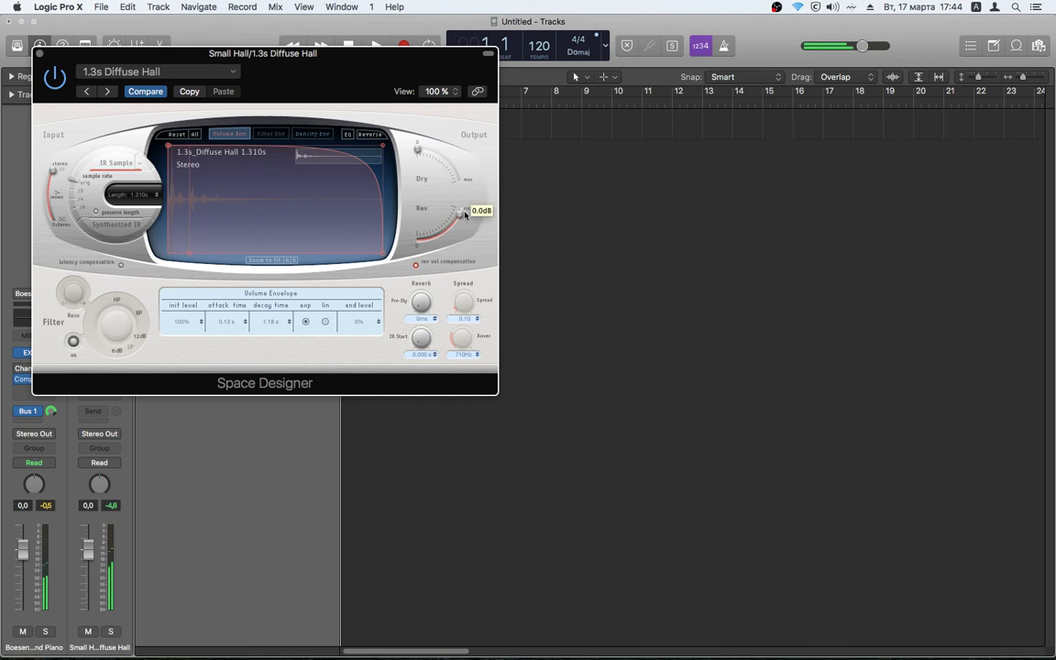
pyautogui.click(38, 53)
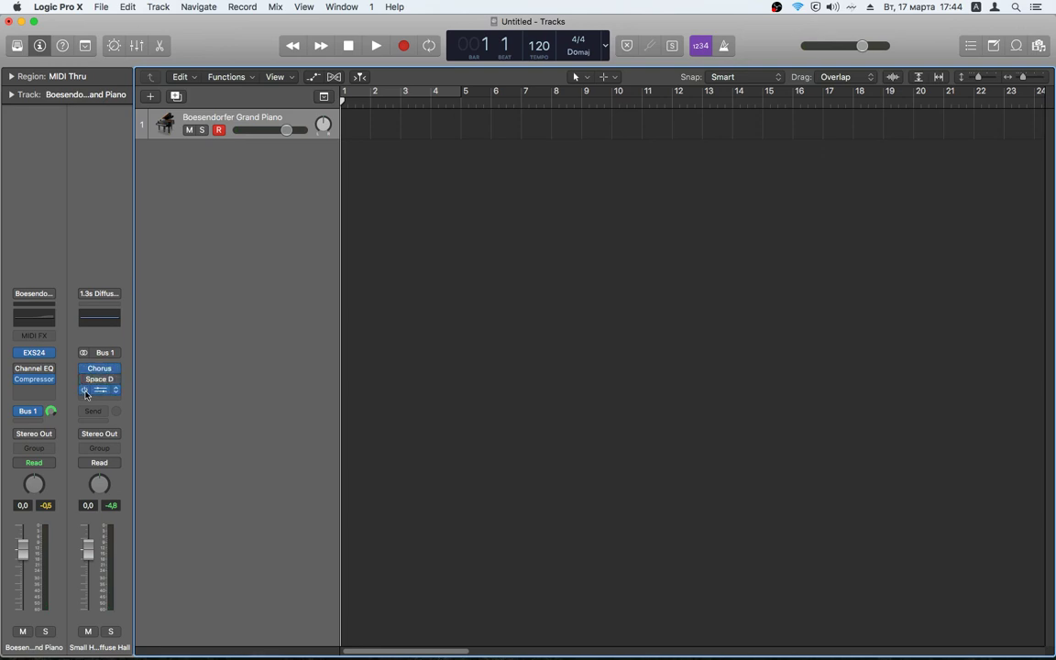
pyautogui.click(85, 392)
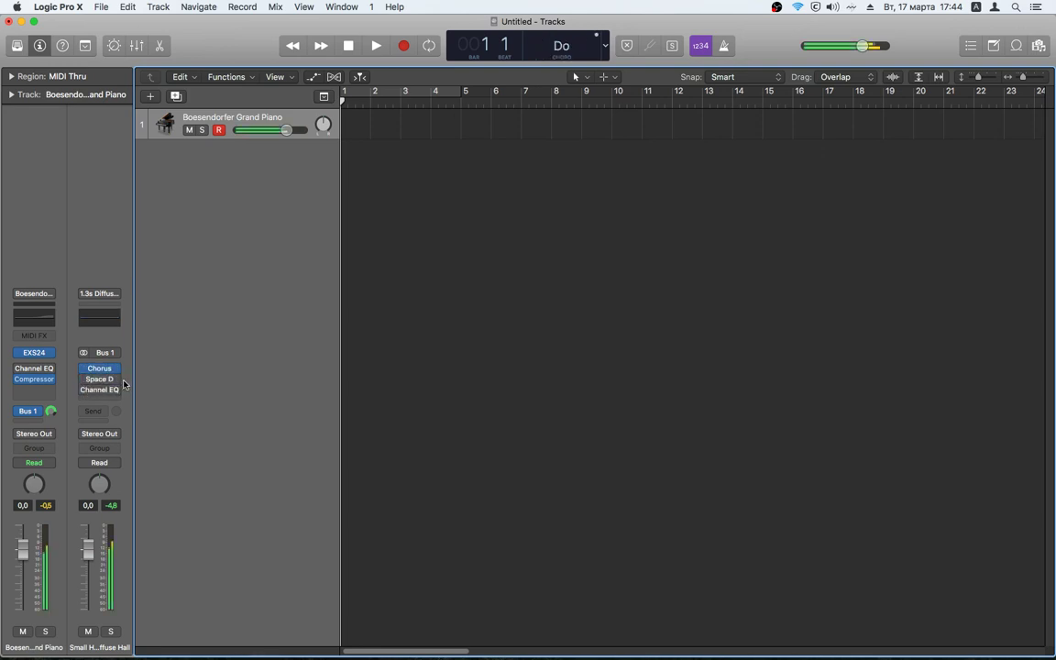
# Set the Small Hall channel's Chorus to a rate of 6.800 Hz, 50.0 % intensity and a 30 % mix.
pyautogui.click(99, 367)
pyautogui.moveTo(134, 137); pyautogui.dragTo(127, 122)
pyautogui.moveTo(72, 149); pyautogui.dragTo(82, 112)
pyautogui.moveTo(230, 158); pyautogui.dragTo(234, 72)
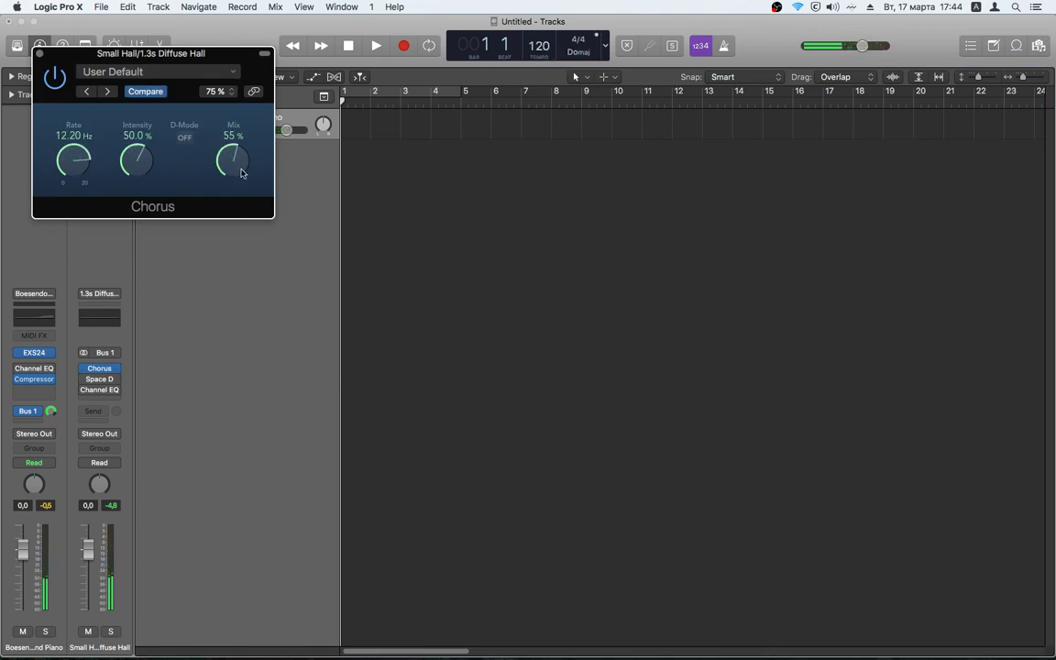
pyautogui.moveTo(227, 187); pyautogui.dragTo(239, 203)
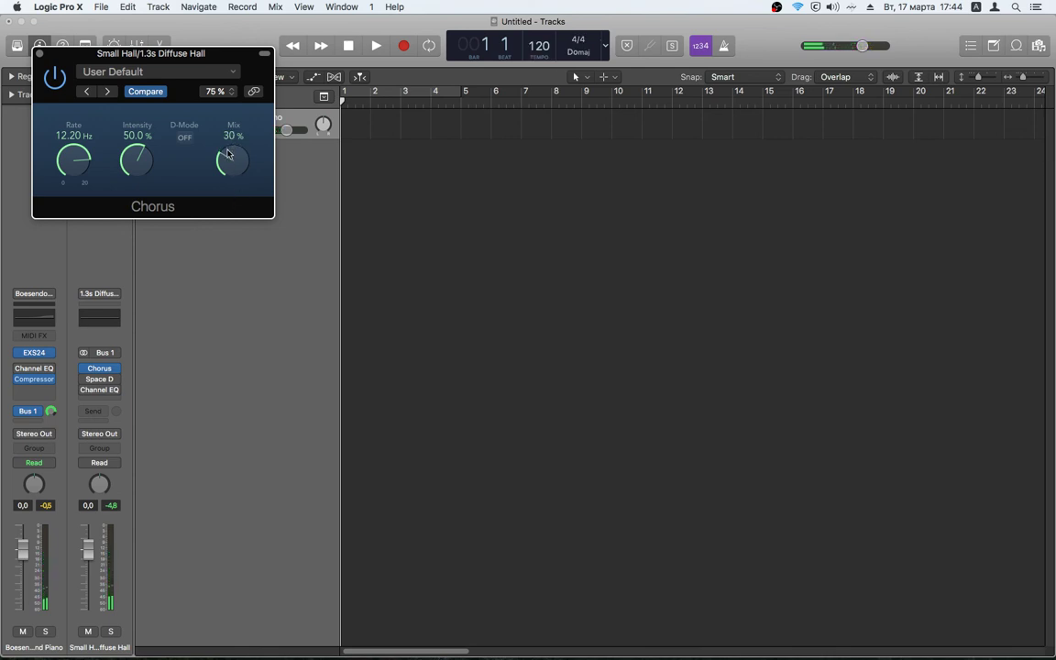
pyautogui.moveTo(181, 59); pyautogui.dragTo(293, 186)
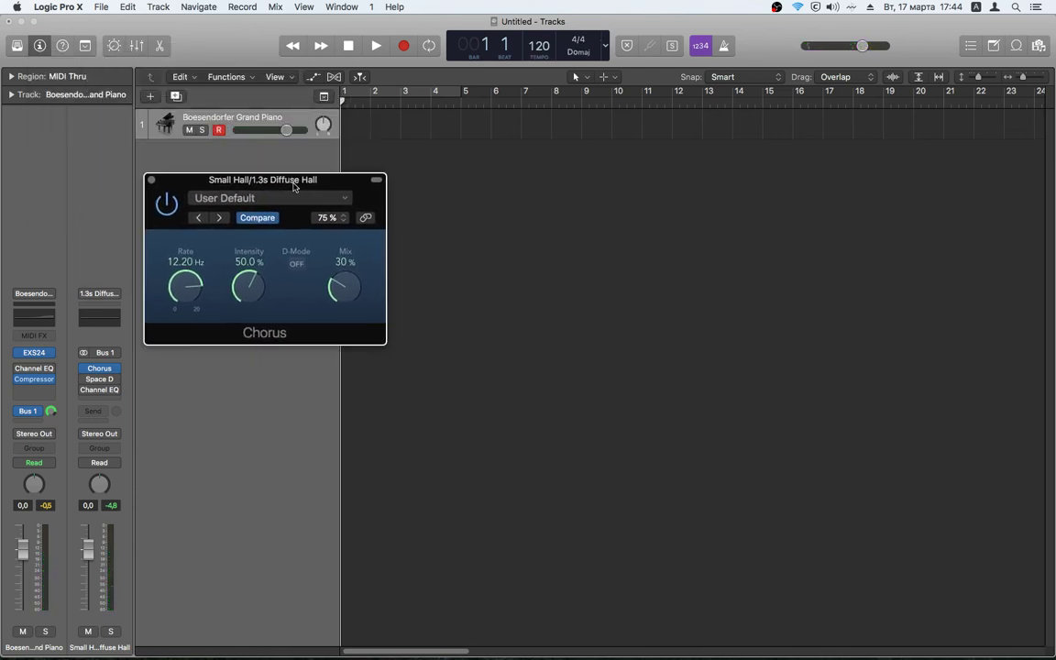
pyautogui.moveTo(185, 287); pyautogui.dragTo(187, 318)
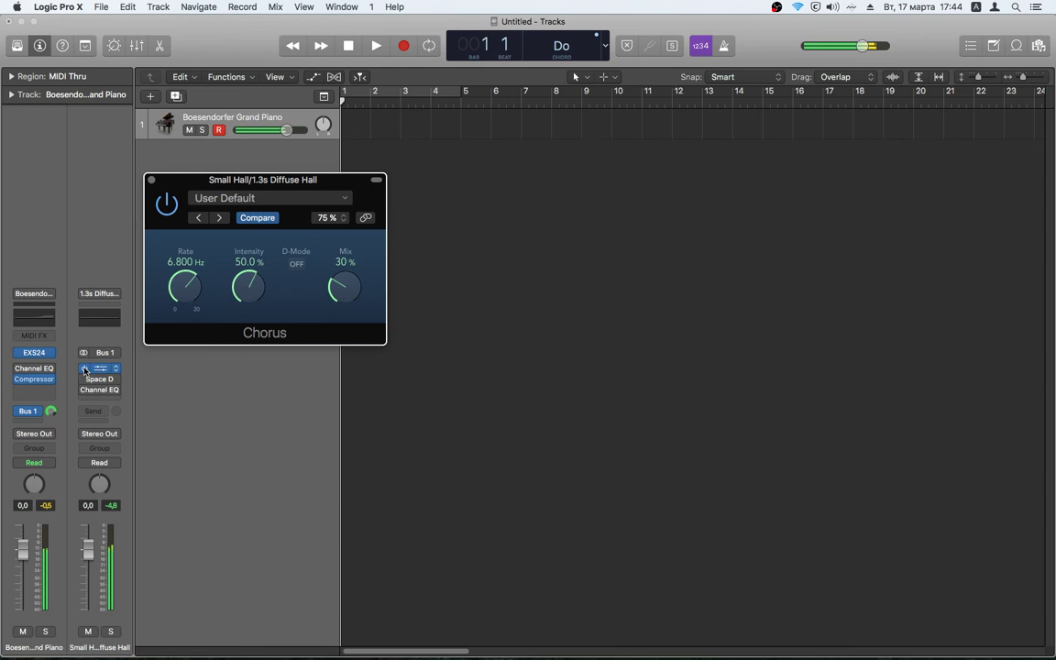
# Remove the Bus 1 send from the piano track and close the Chorus window.
pyautogui.click(28, 410)
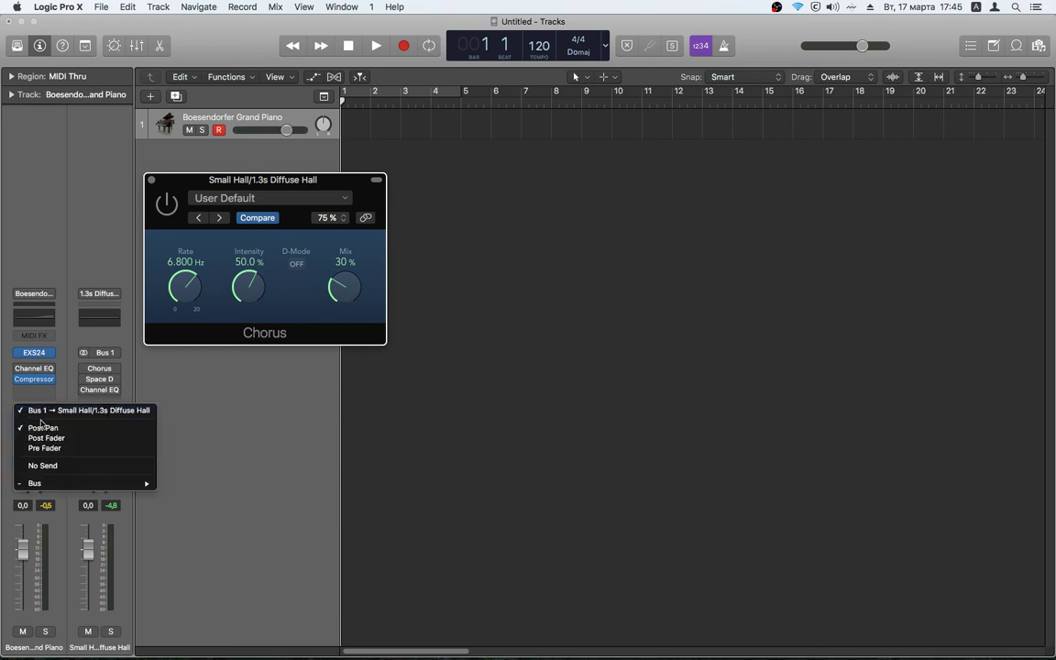
pyautogui.click(55, 466)
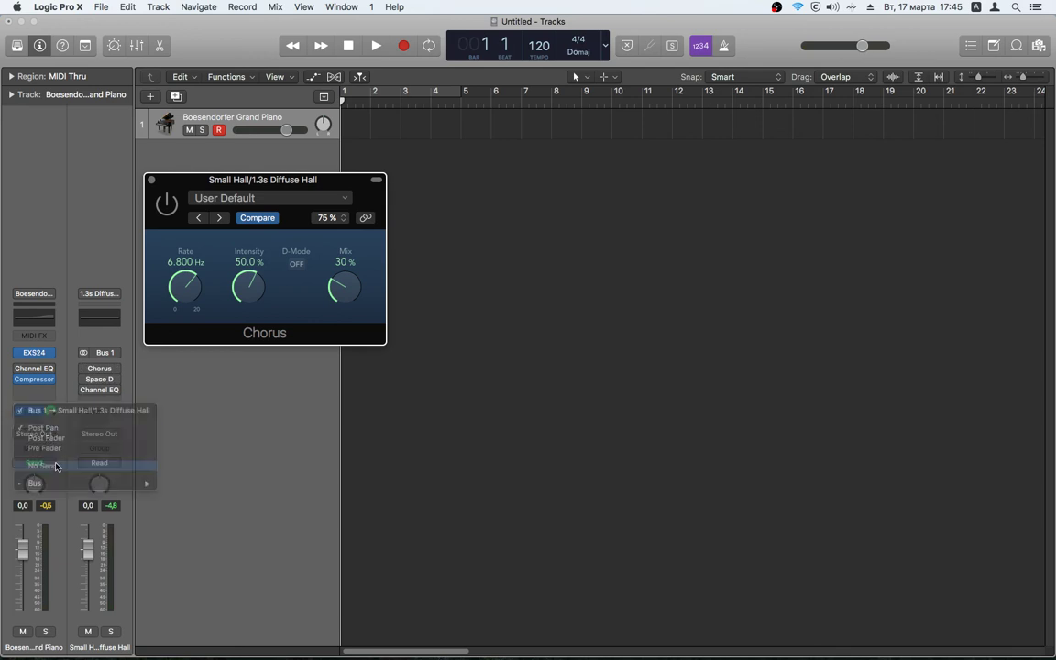
pyautogui.click(152, 180)
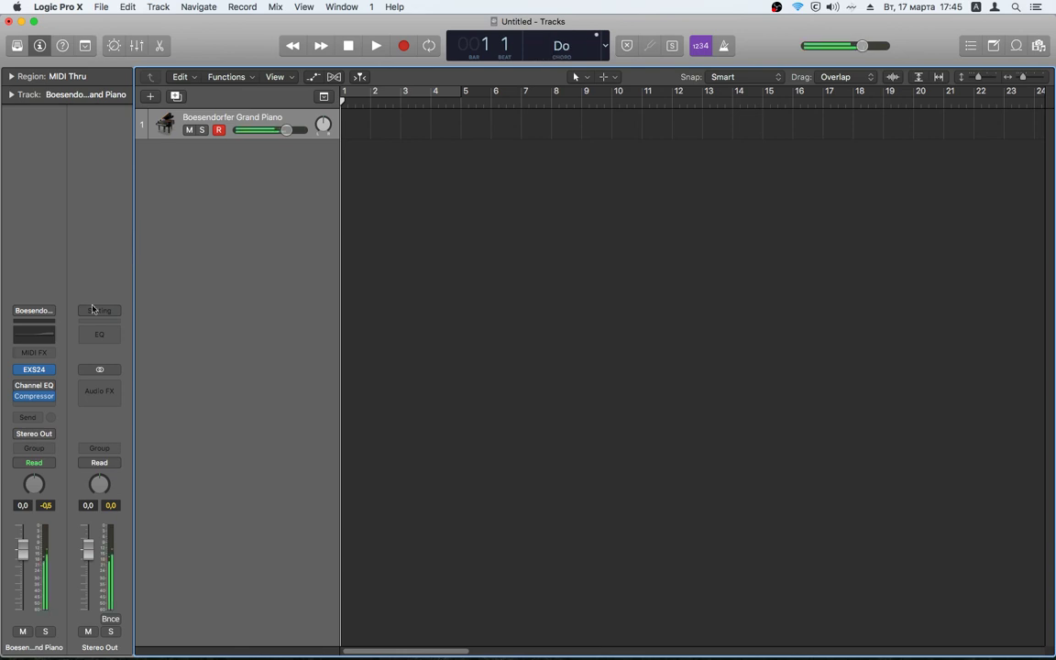
# Load the Grand Piano instrument from Acoustic Pianos into the piano track's EXS24, then close the sampler.
pyautogui.moveTo(37, 371)
pyautogui.click(37, 371)
pyautogui.click(414, 206)
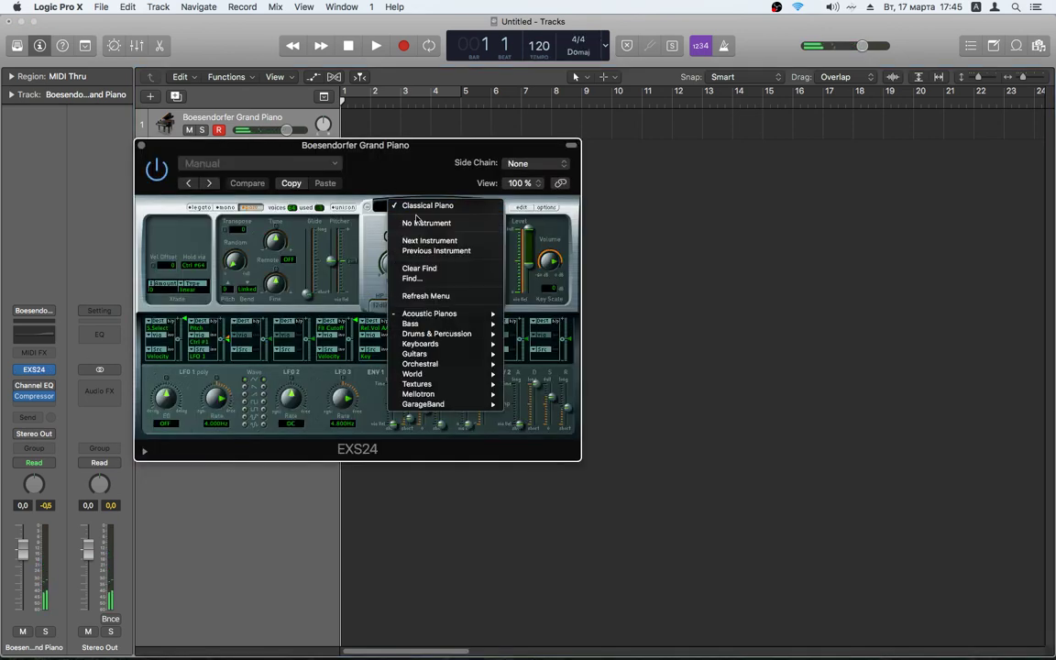
pyautogui.moveTo(449, 313)
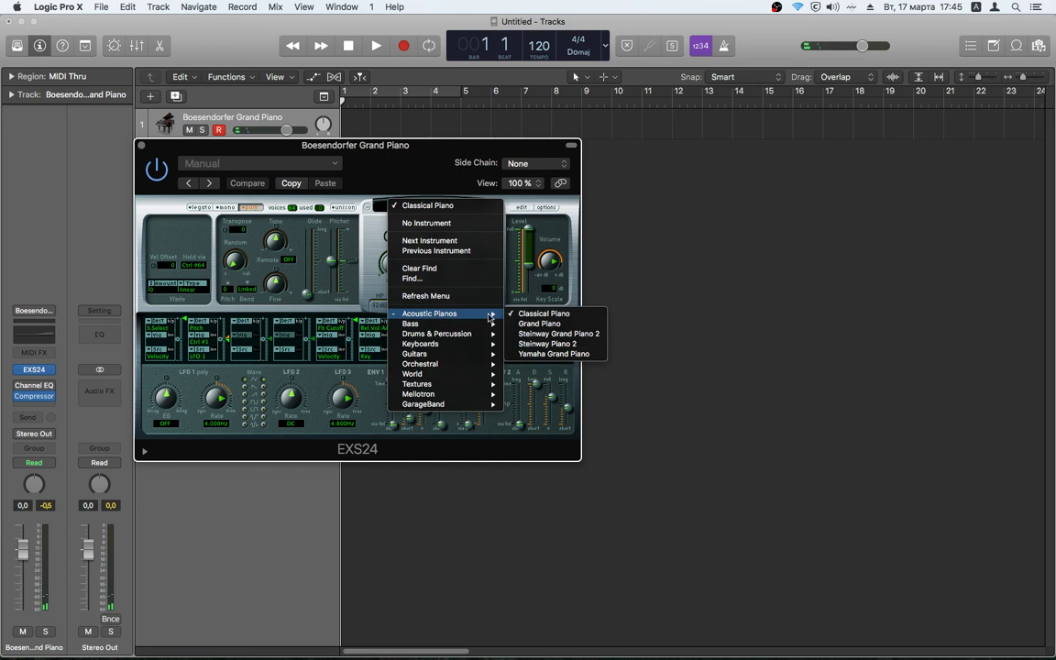
pyautogui.click(557, 326)
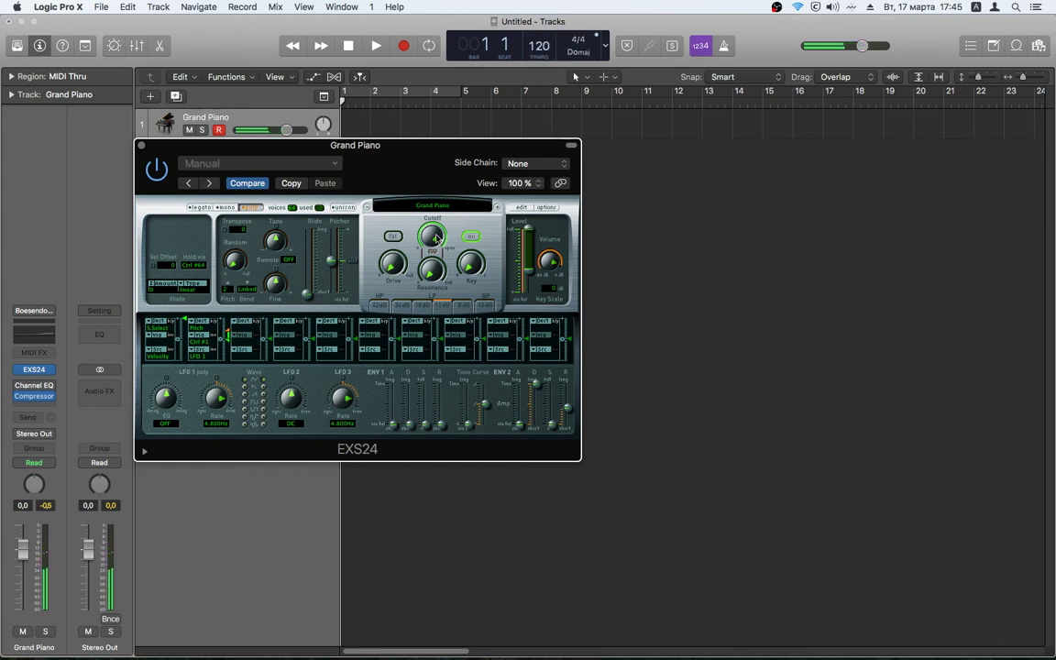
pyautogui.moveTo(55, 372)
pyautogui.moveTo(37, 397)
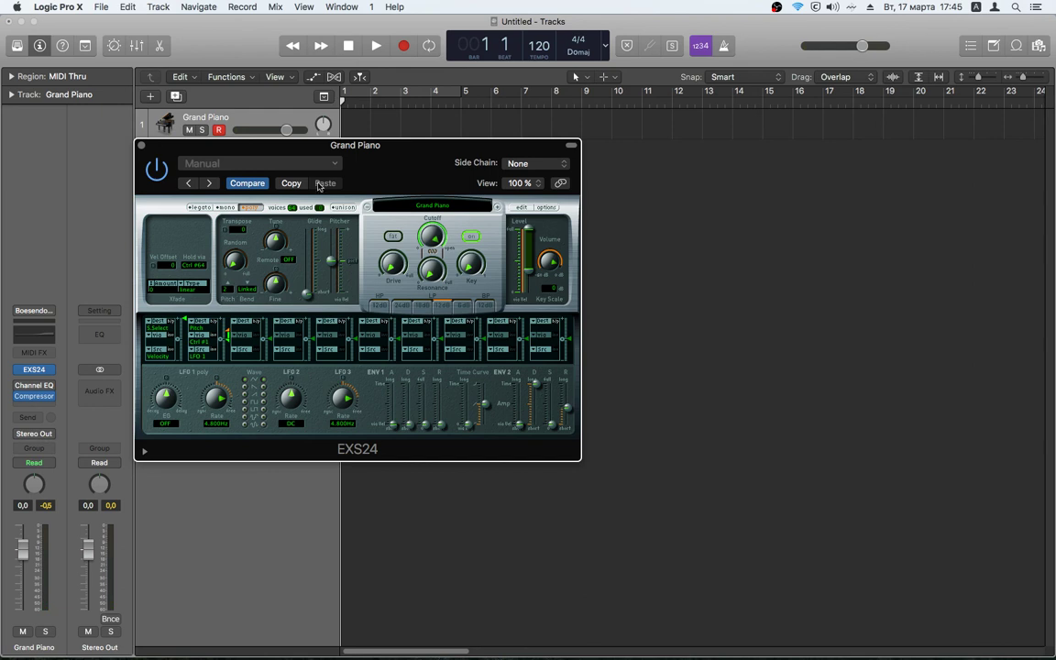
pyautogui.click(452, 209)
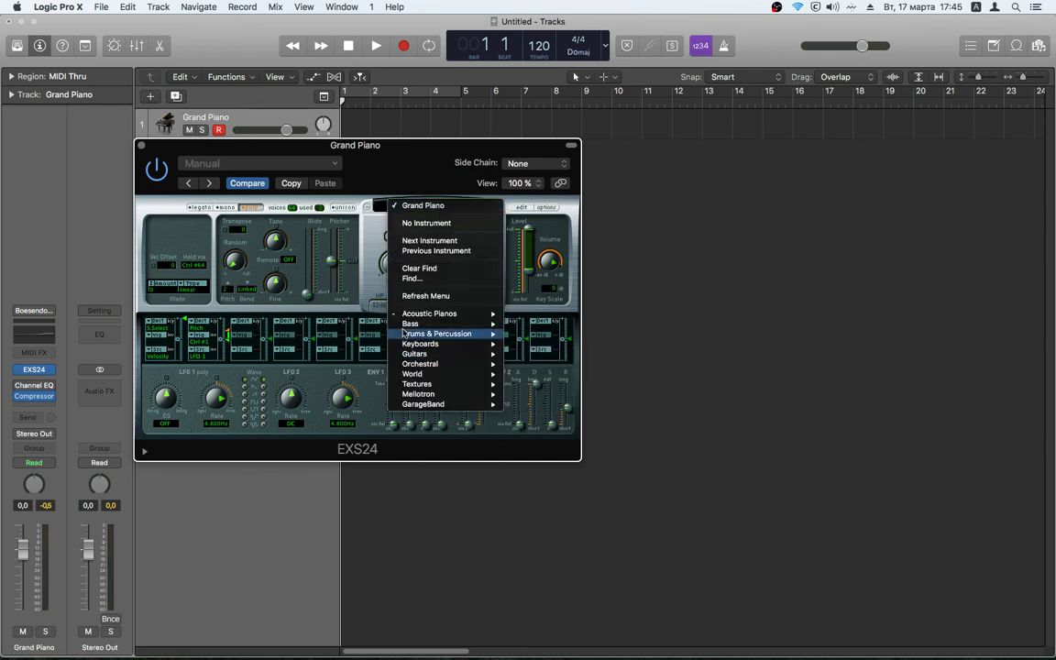
pyautogui.click(400, 158)
pyautogui.click(139, 145)
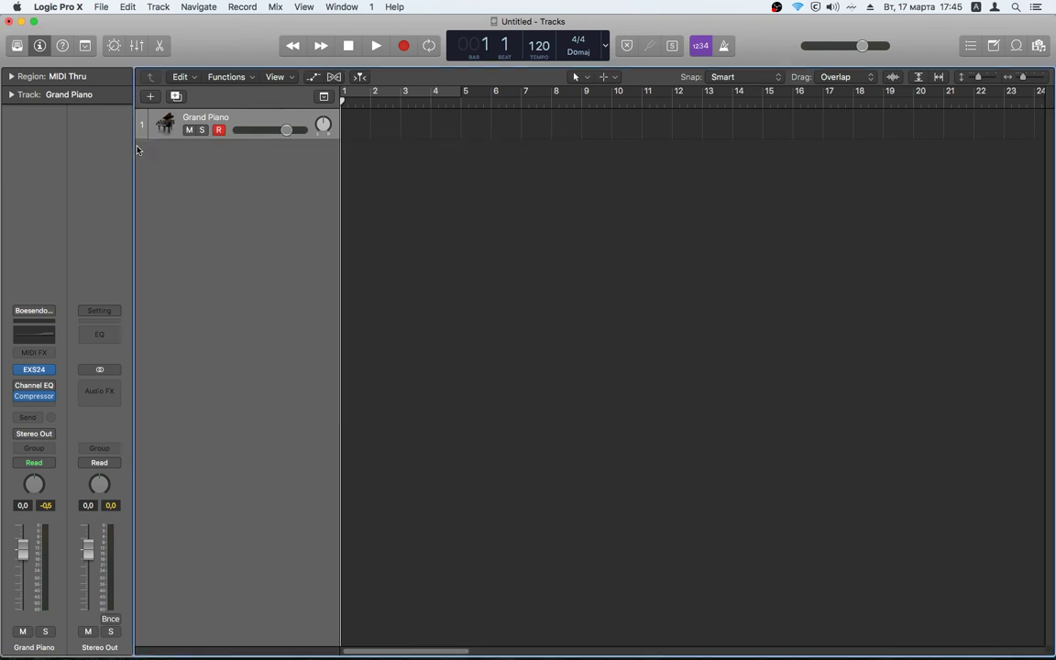
# Insert a stereo Space Designer on the Grand Piano track and load its 03.5s Large Hall preset.
pyautogui.click(46, 406)
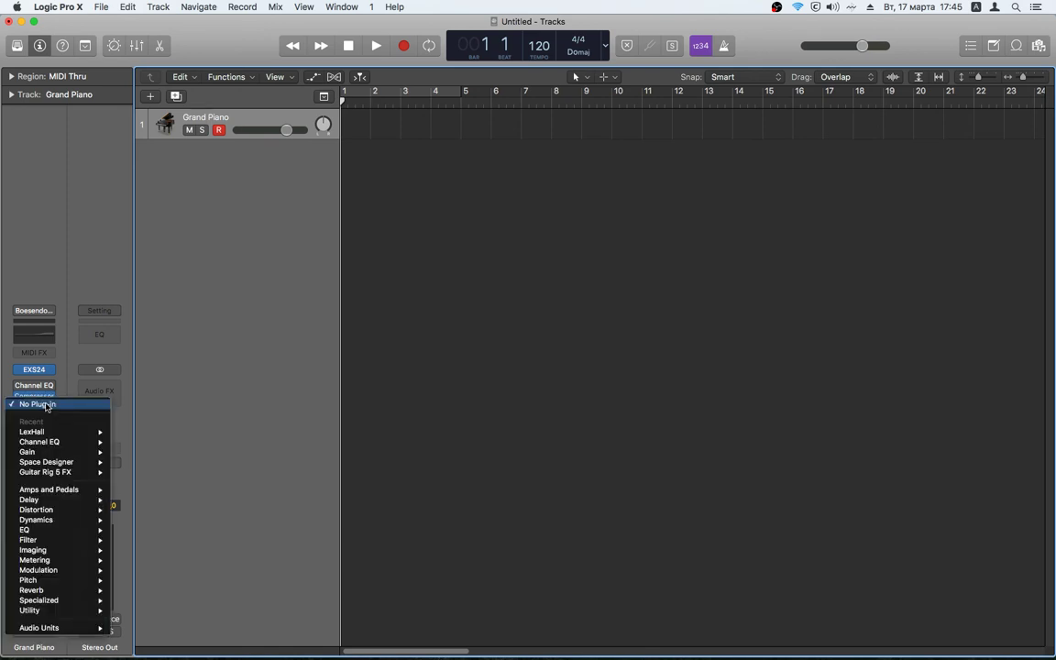
pyautogui.moveTo(55, 591)
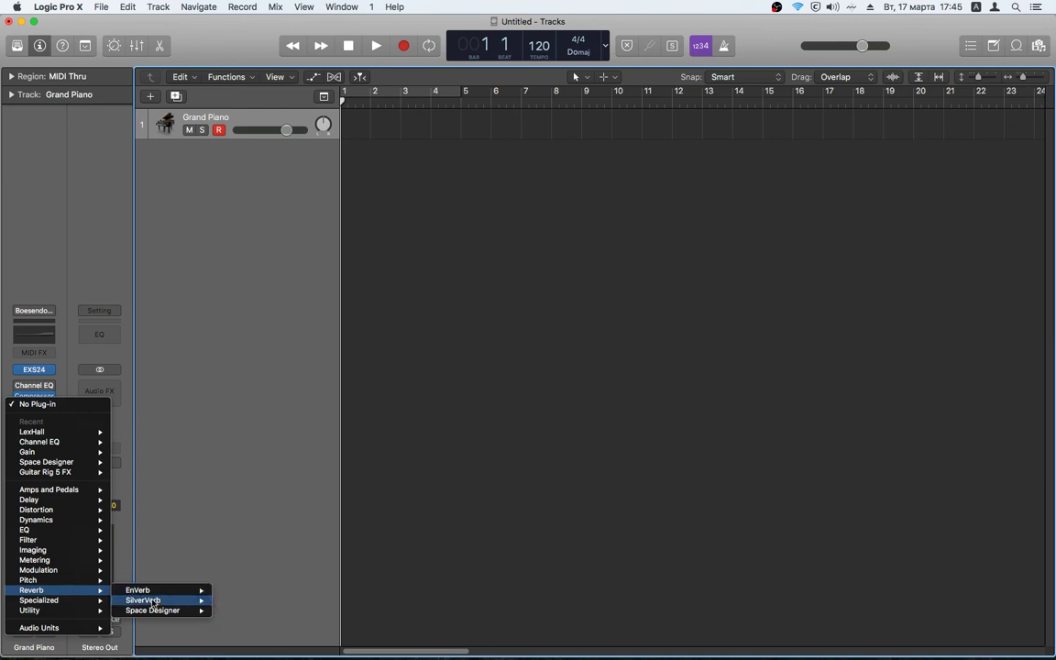
pyautogui.moveTo(156, 611)
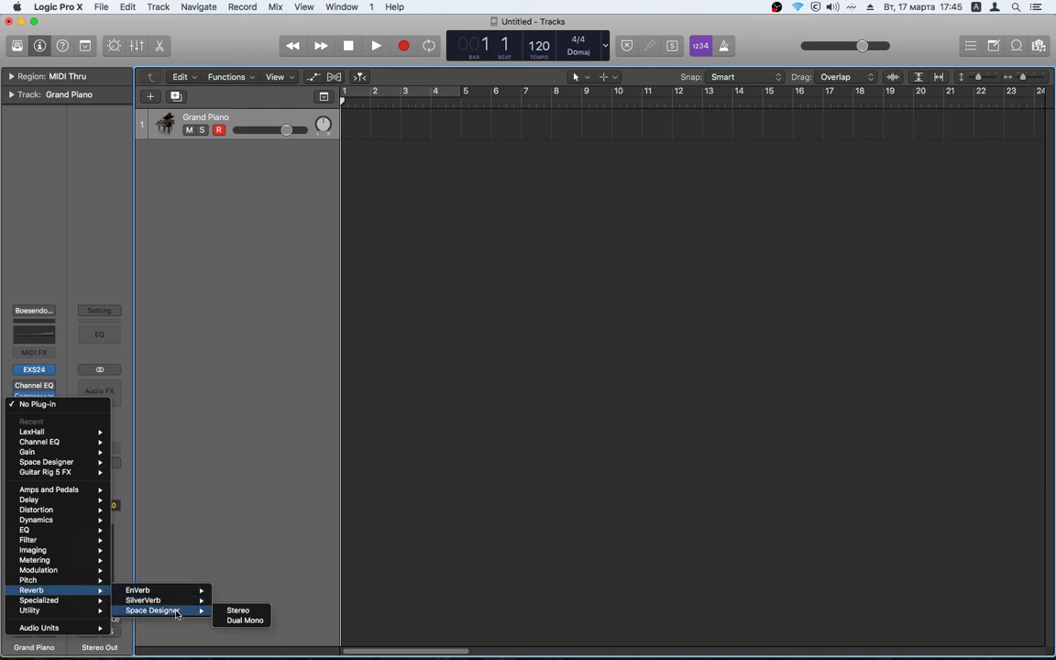
pyautogui.click(239, 611)
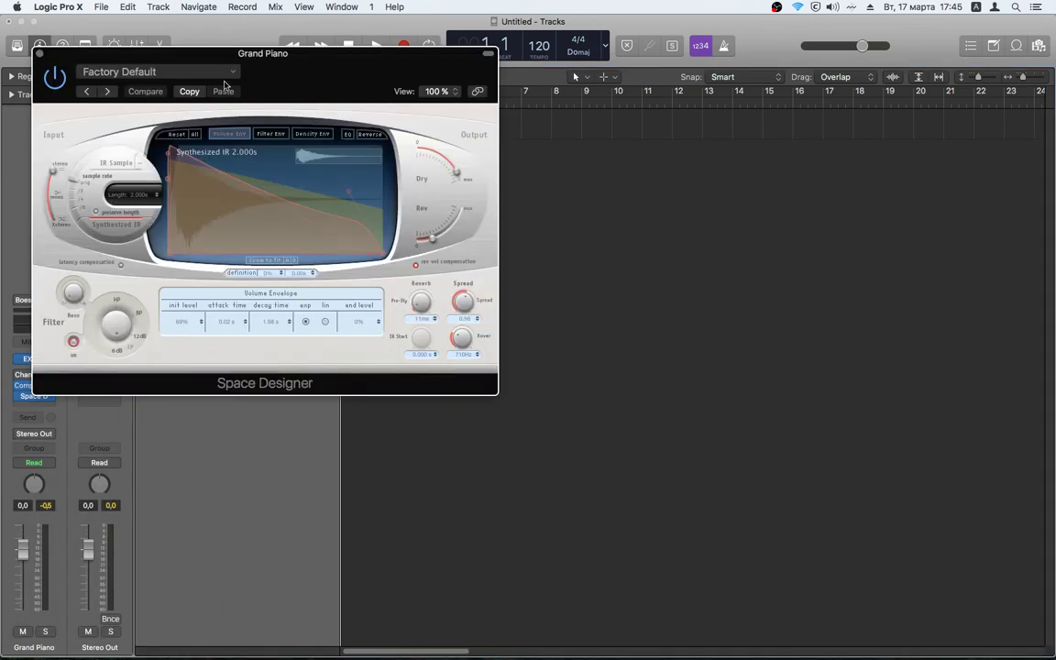
pyautogui.click(225, 74)
pyautogui.moveTo(137, 264)
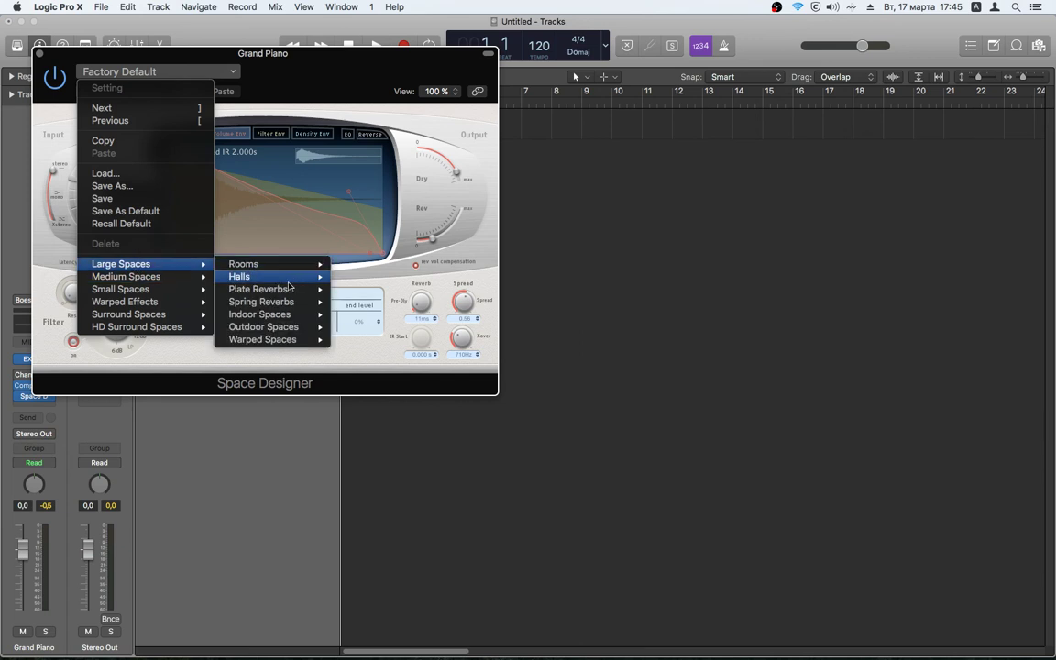
pyautogui.moveTo(289, 278)
pyautogui.click(417, 269)
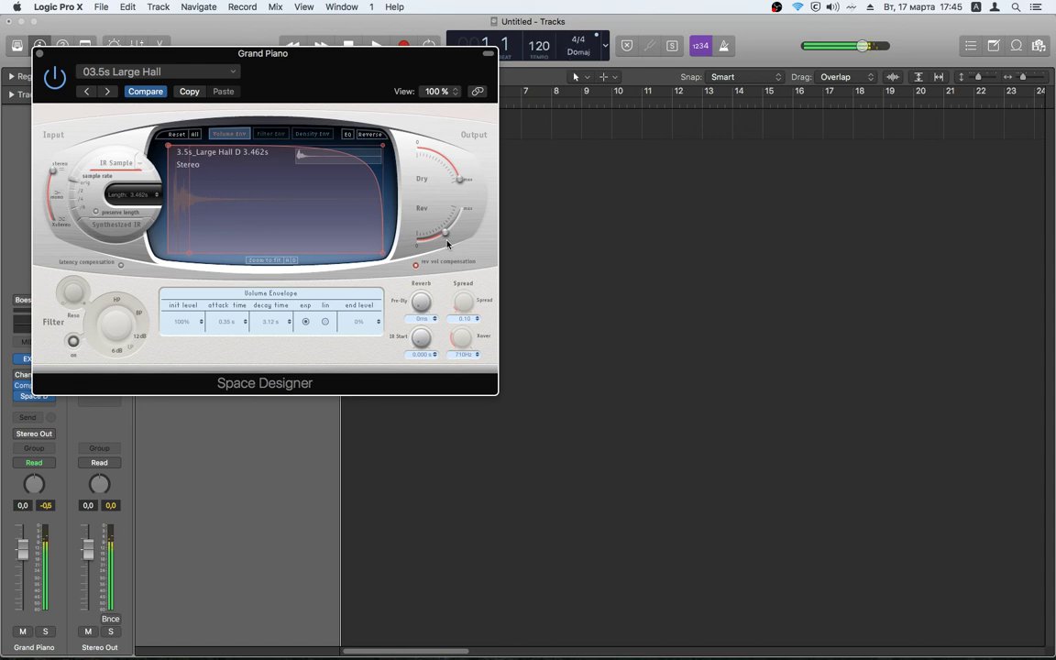
# Lower the Rev level in the Grand Piano track's Space Designer and close the plug-in.
pyautogui.moveTo(347, 59); pyautogui.dragTo(502, 66)
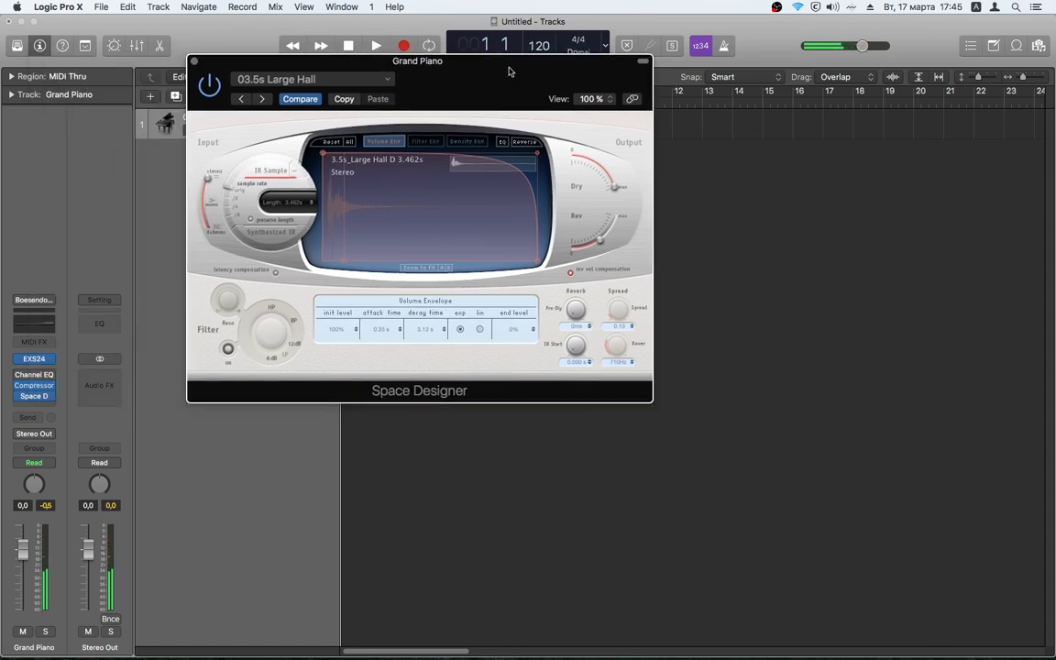
pyautogui.moveTo(601, 242); pyautogui.dragTo(593, 248)
pyautogui.click(194, 62)
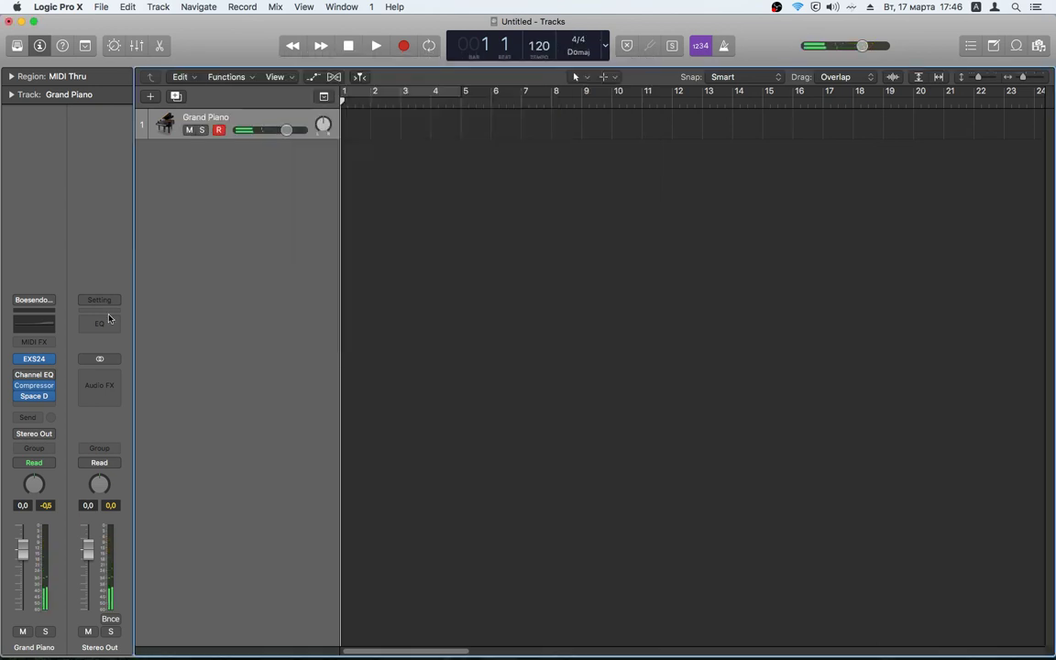
# Remove the Space Designer from the Grand Piano track's audio effects.
pyautogui.click(54, 397)
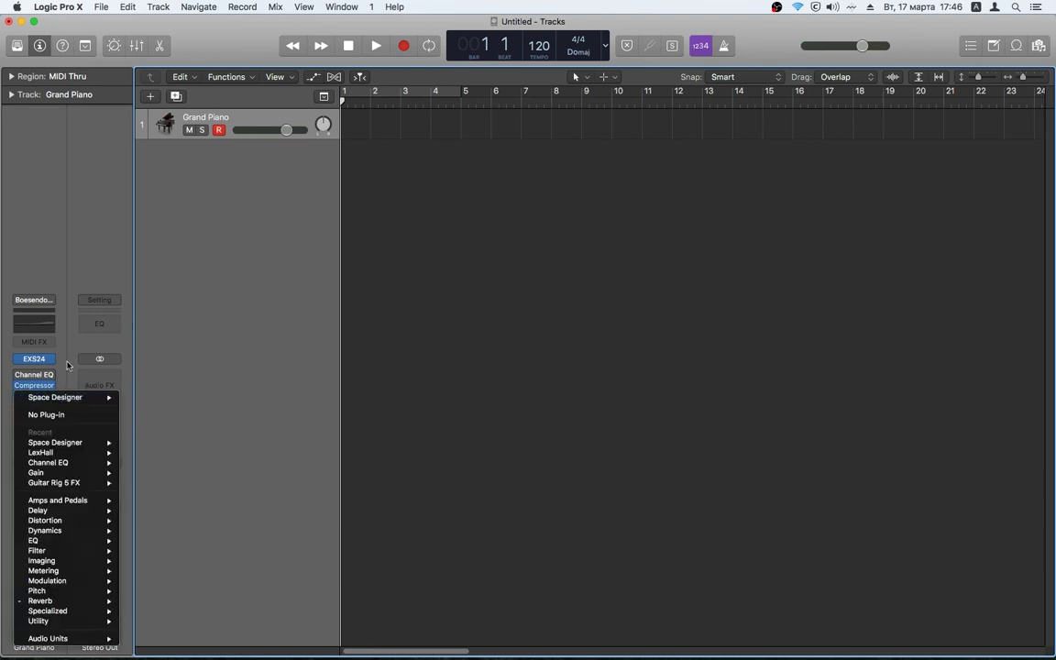
pyautogui.click(68, 364)
pyautogui.click(52, 398)
pyautogui.click(62, 372)
pyautogui.click(57, 394)
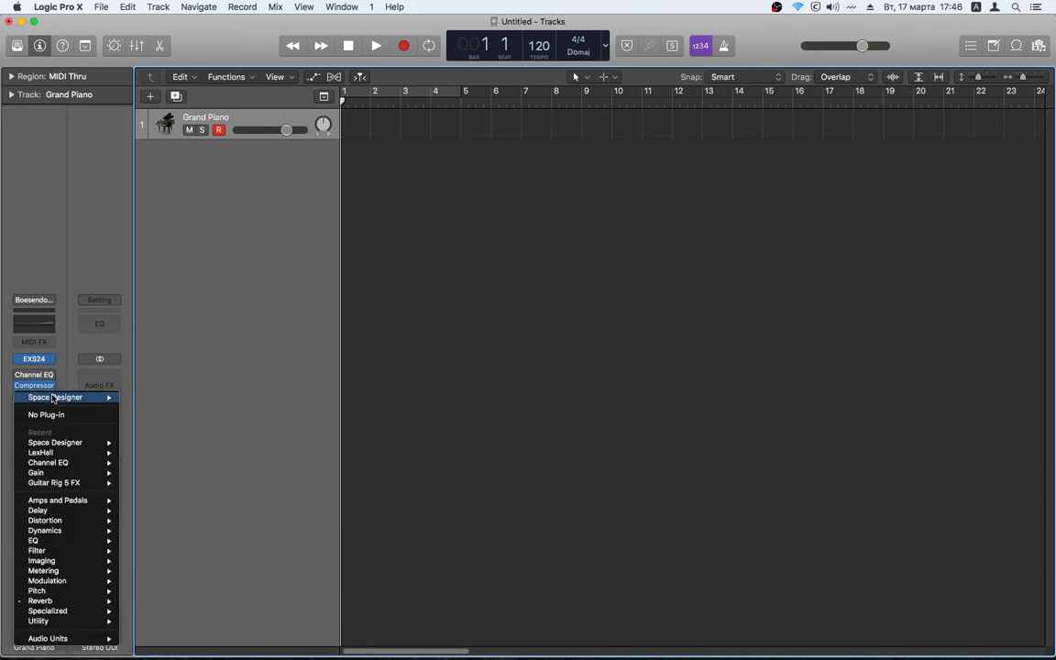
pyautogui.click(59, 416)
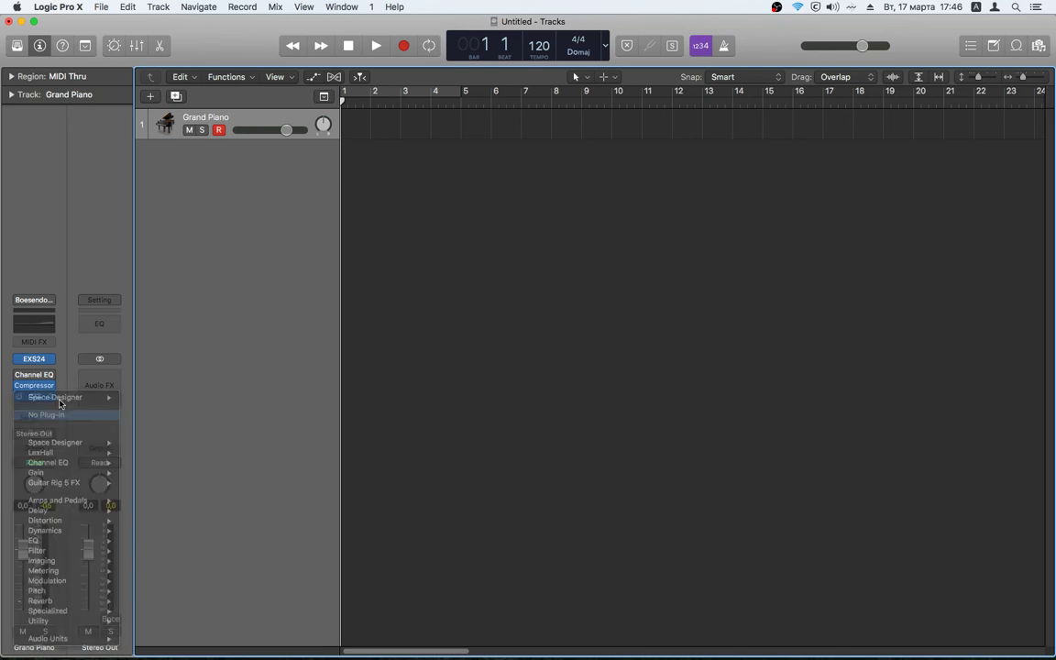
# Create 9 software instrument tracks with the default patch and load the Muted Bass patch on track 2.
pyautogui.click(150, 96)
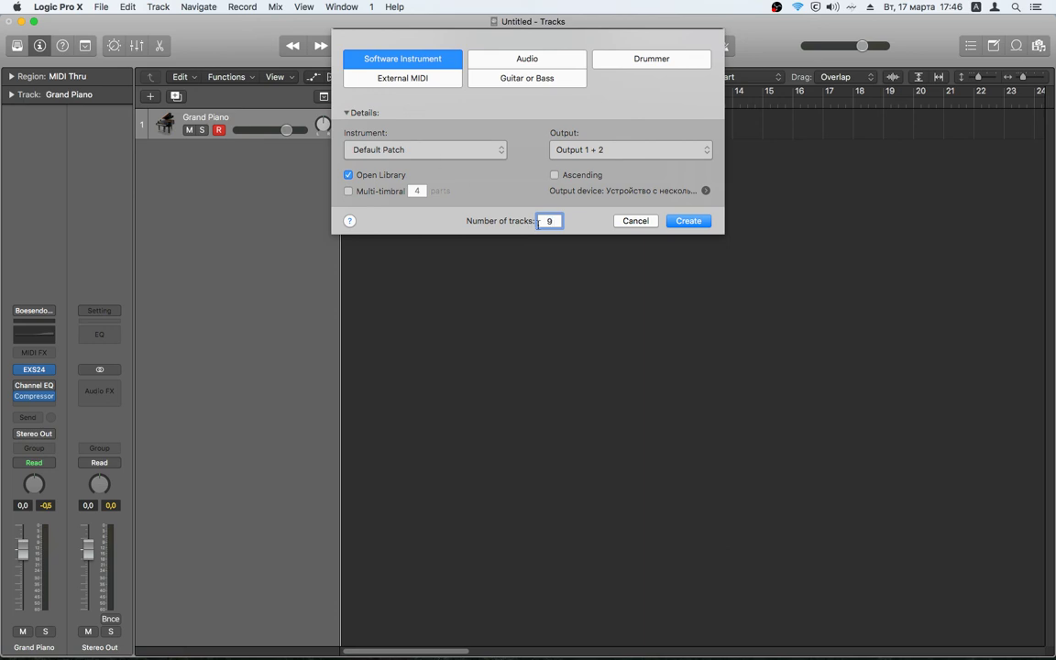
pyautogui.click(688, 221)
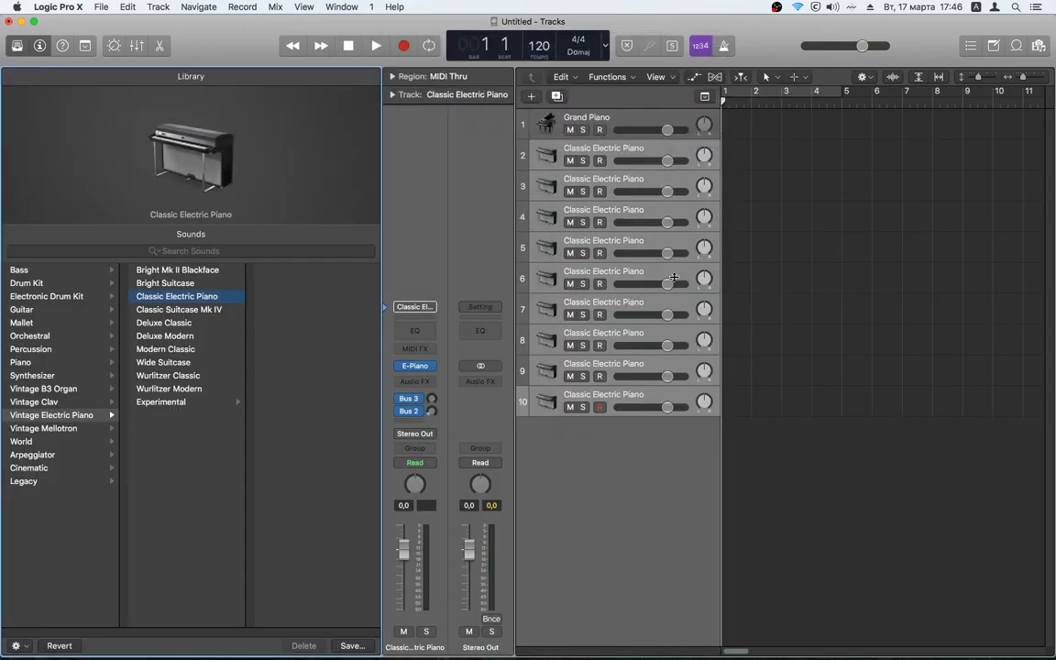
pyautogui.click(608, 151)
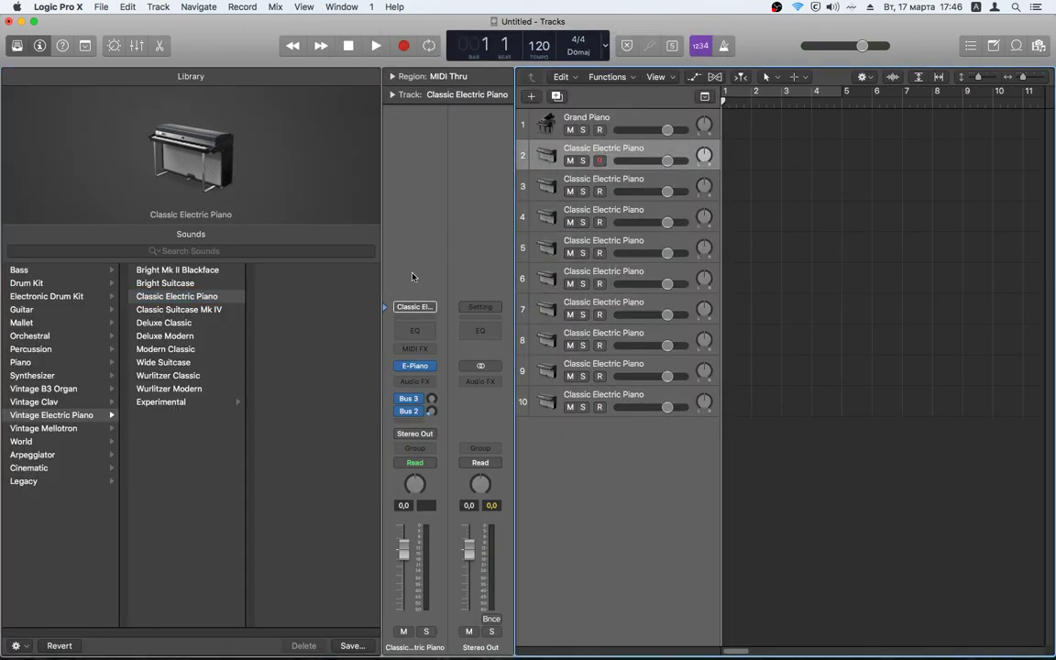
pyautogui.click(47, 272)
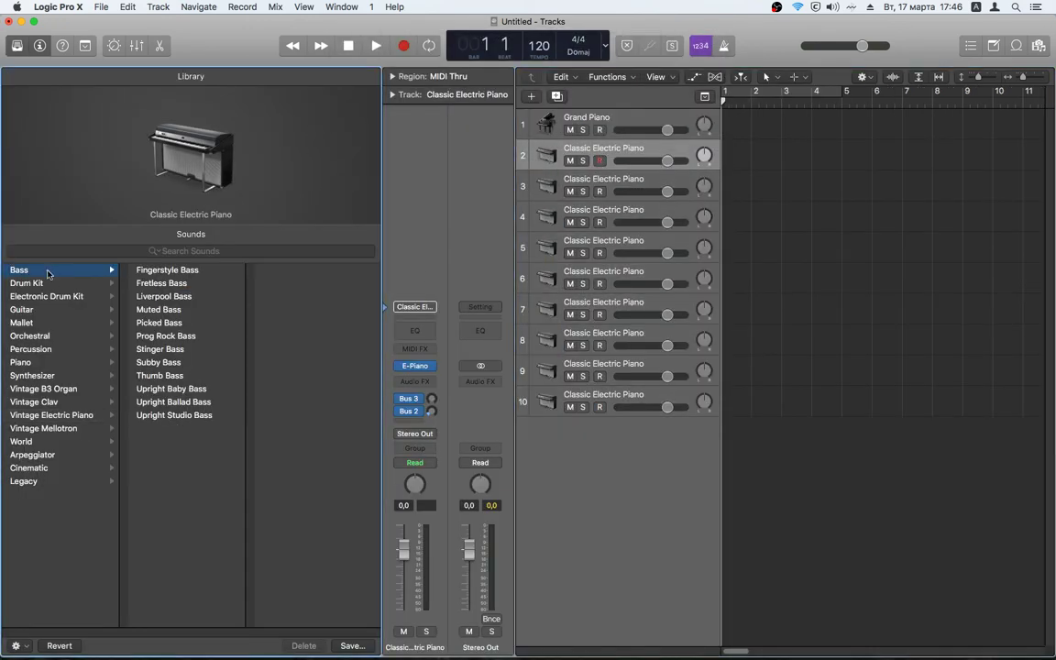
pyautogui.click(183, 312)
# Load the Bluebird drum kit on track 3 and the Acoustic Guitar patch on track 4.
pyautogui.click(616, 188)
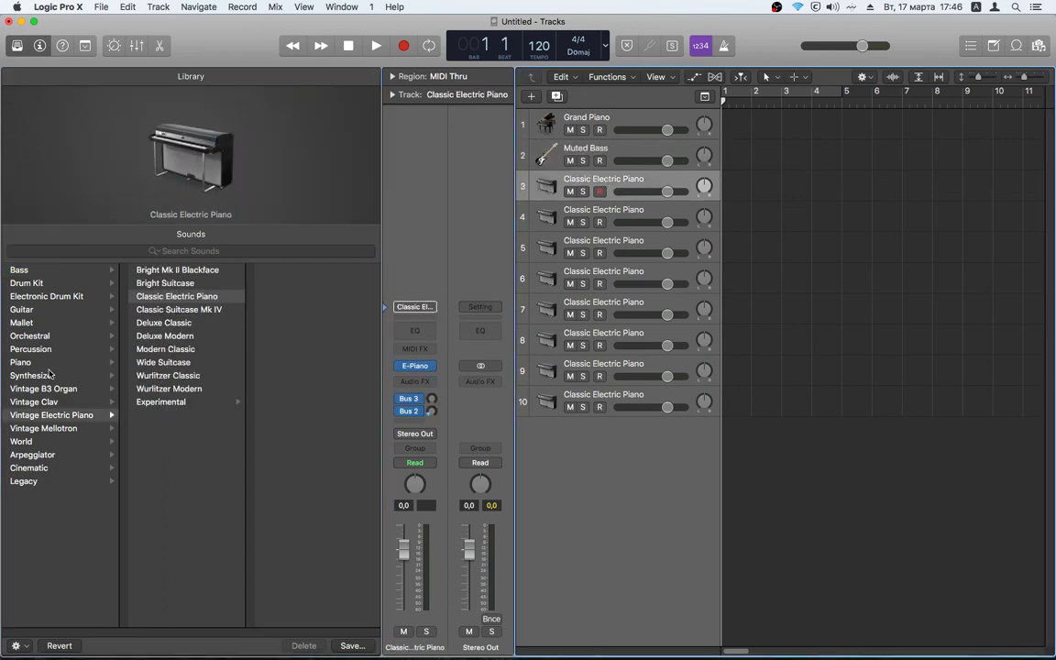
pyautogui.click(41, 284)
pyautogui.click(193, 271)
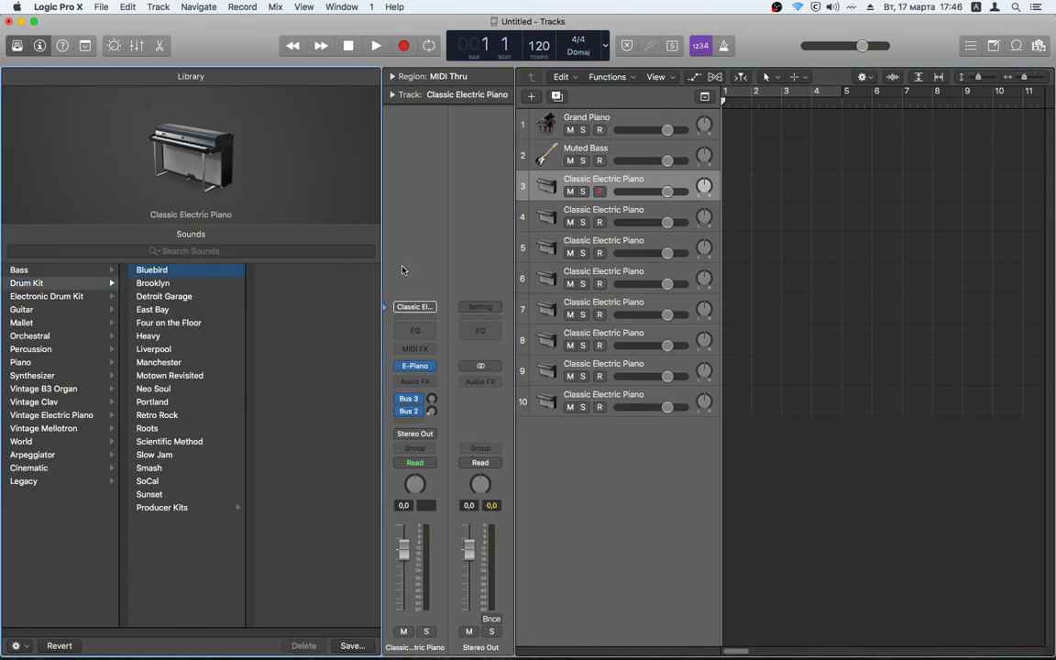
pyautogui.click(633, 213)
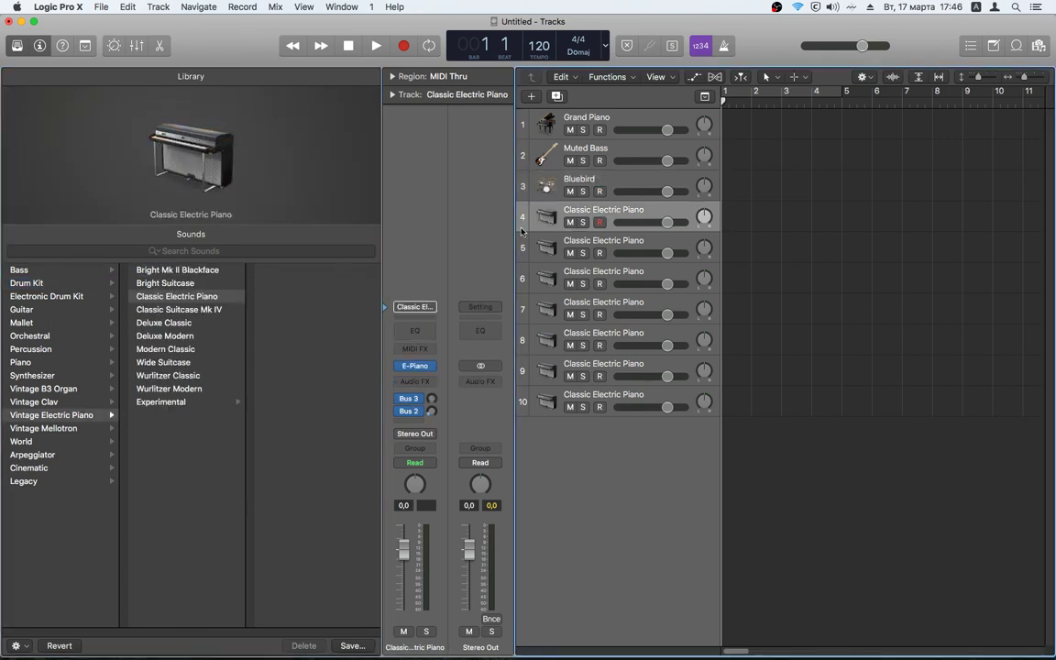
pyautogui.click(72, 310)
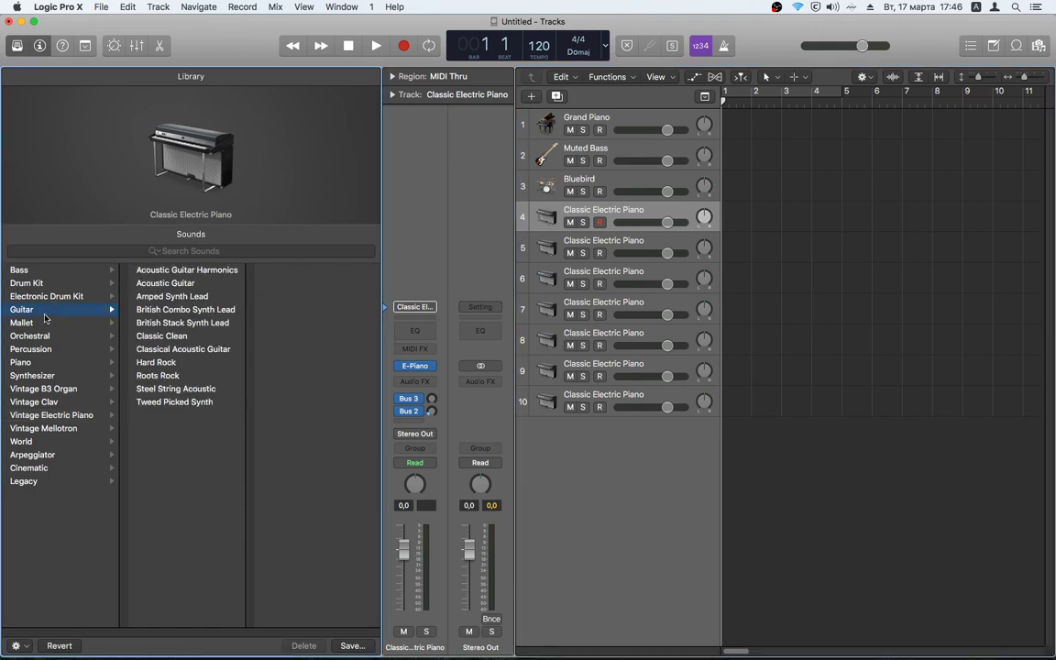
pyautogui.click(187, 272)
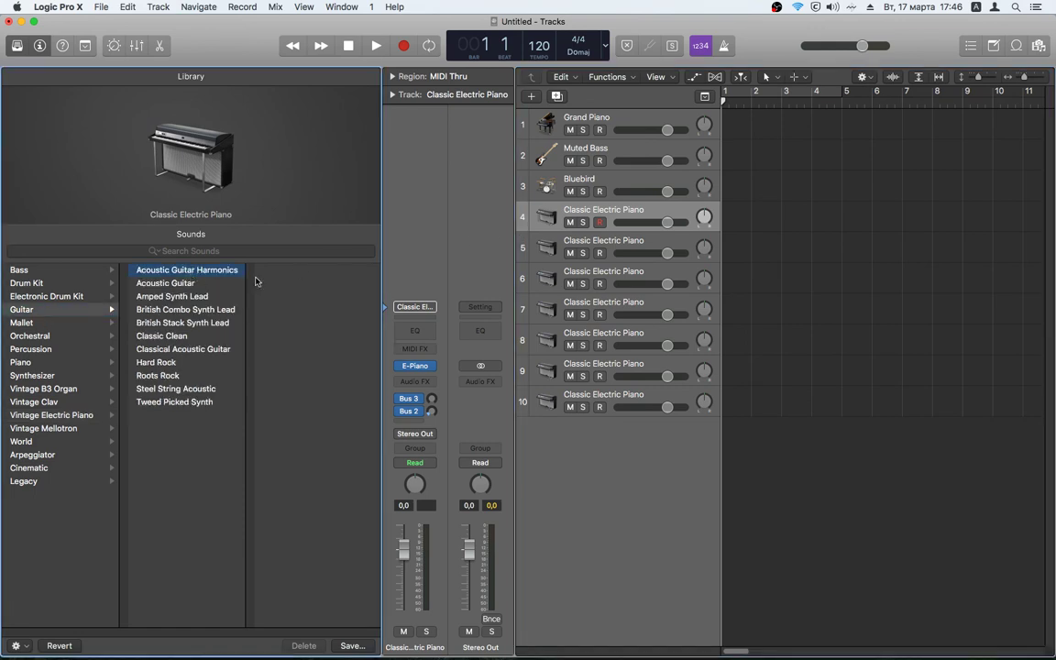
pyautogui.click(184, 285)
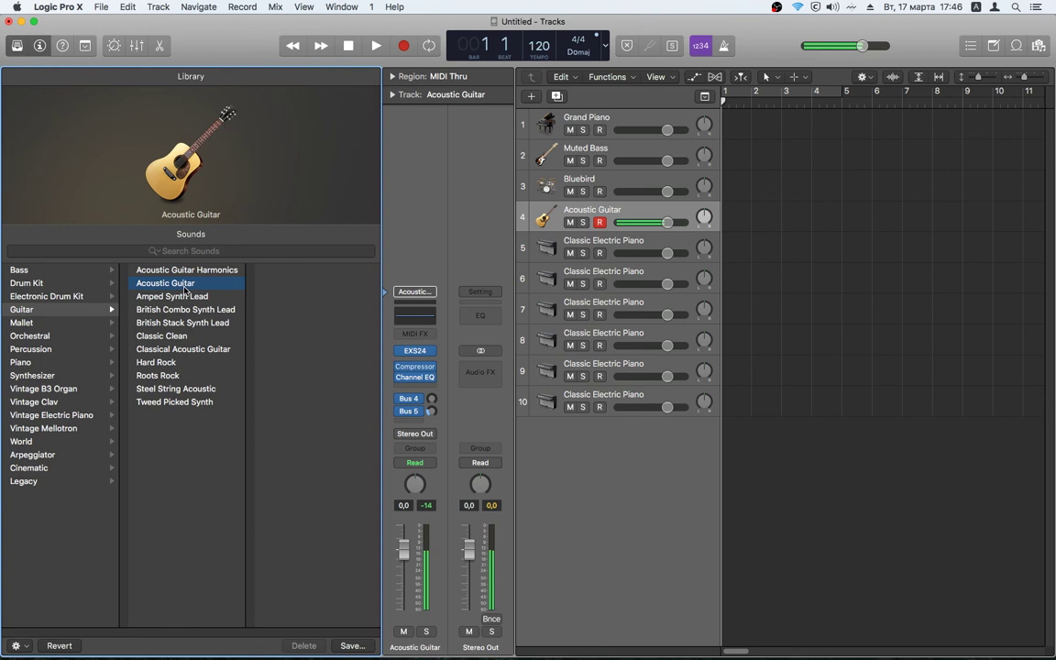
# Turn on the cycle area over bars 1 to 4 and create a four-bar MIDI region on the Acoustic Guitar track.
pyautogui.click(763, 103)
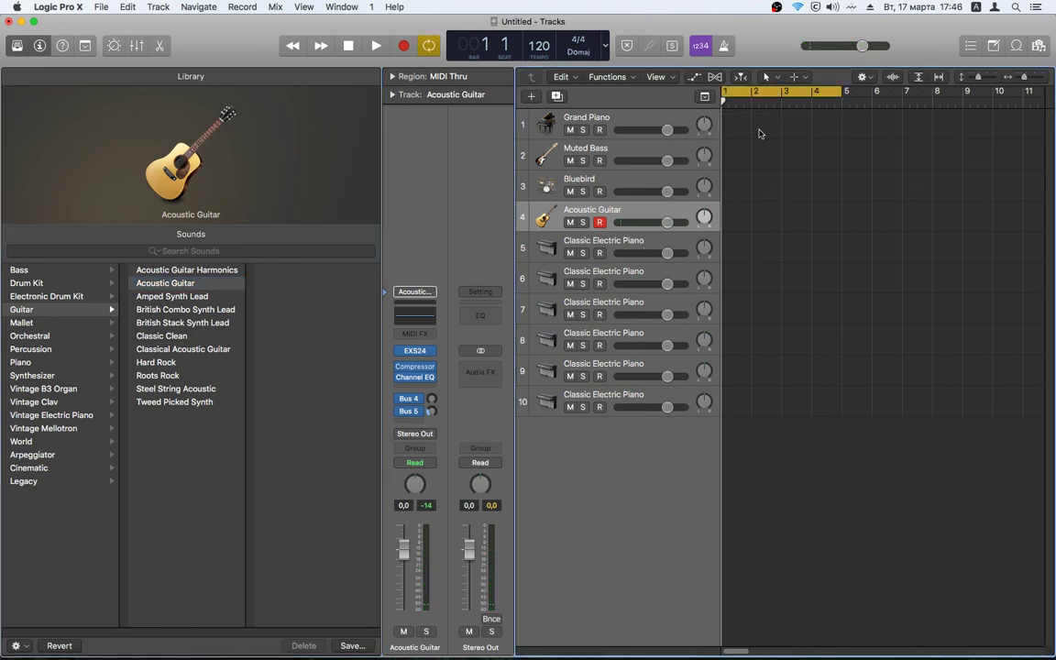
pyautogui.click(620, 118)
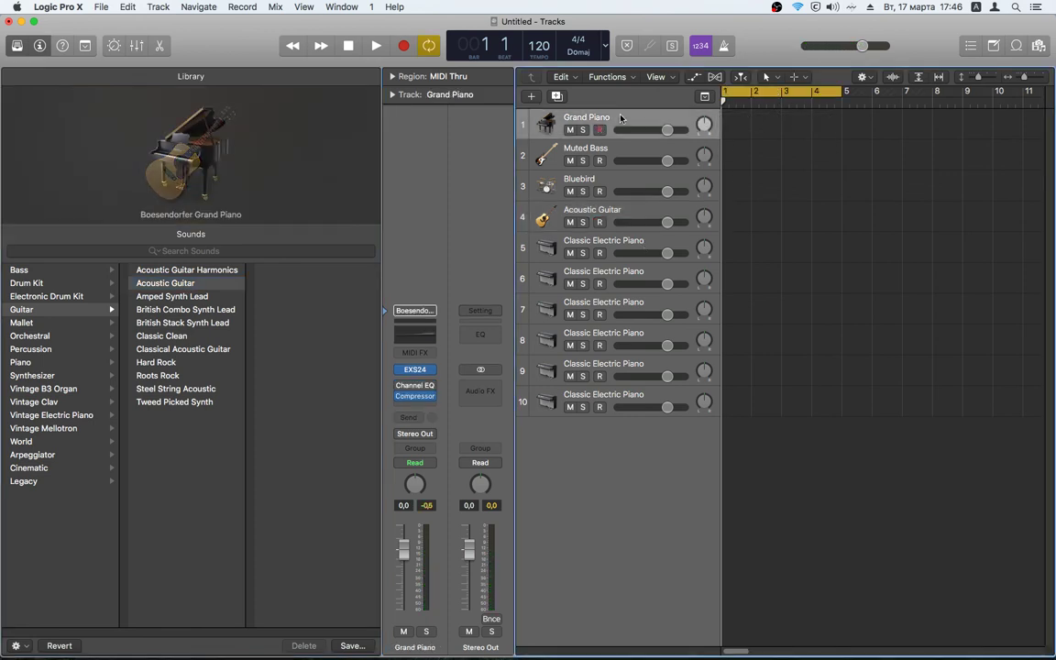
pyautogui.rightClick(735, 217)
pyautogui.click(770, 217)
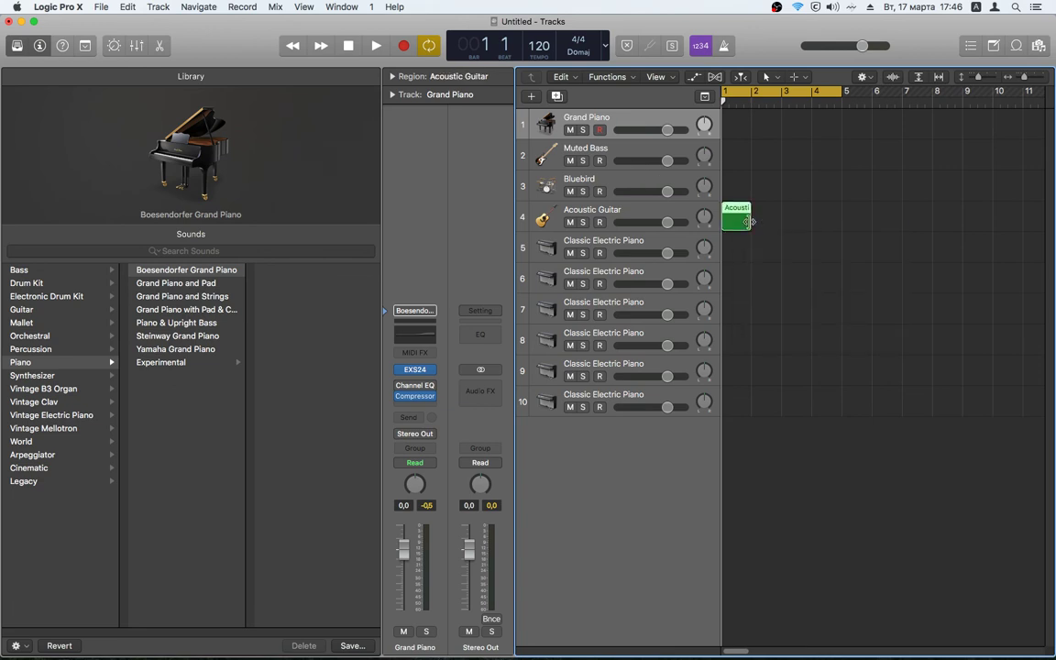
pyautogui.moveTo(748, 220); pyautogui.dragTo(841, 229)
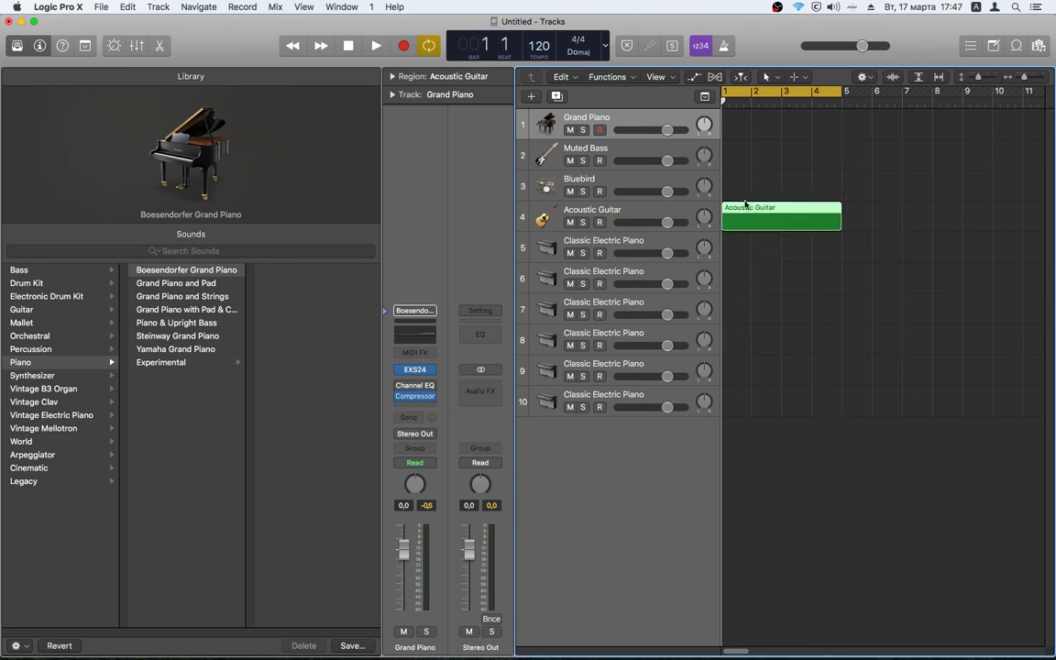
# Record a MIDI part over the cycled four bars on the Acoustic Guitar track and show the on-screen piano keyboard.
pyautogui.click(610, 209)
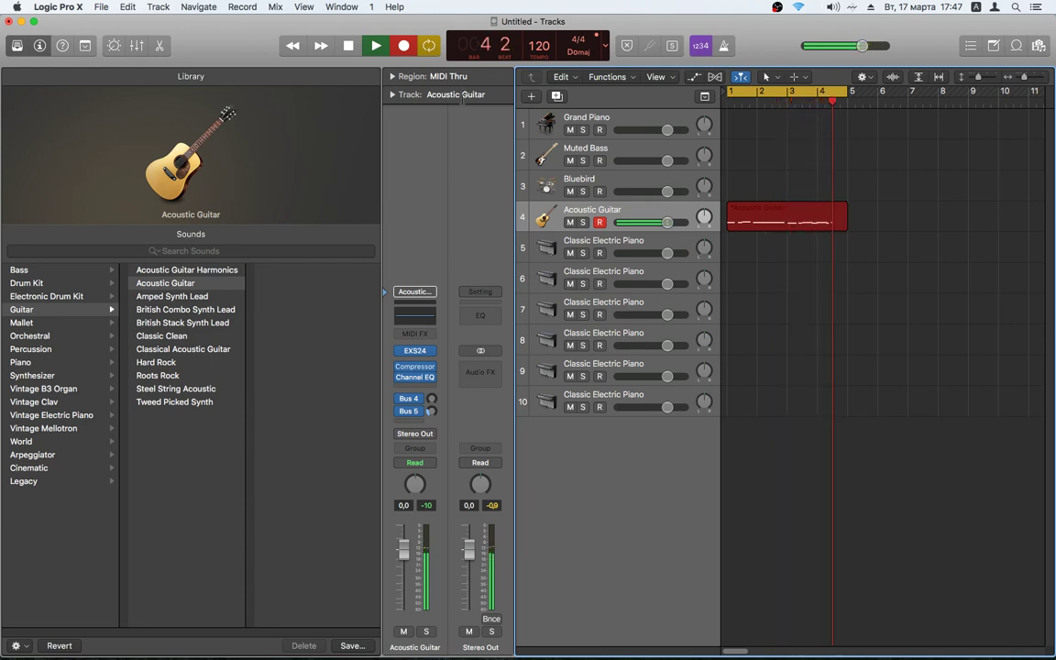
pyautogui.press('space')
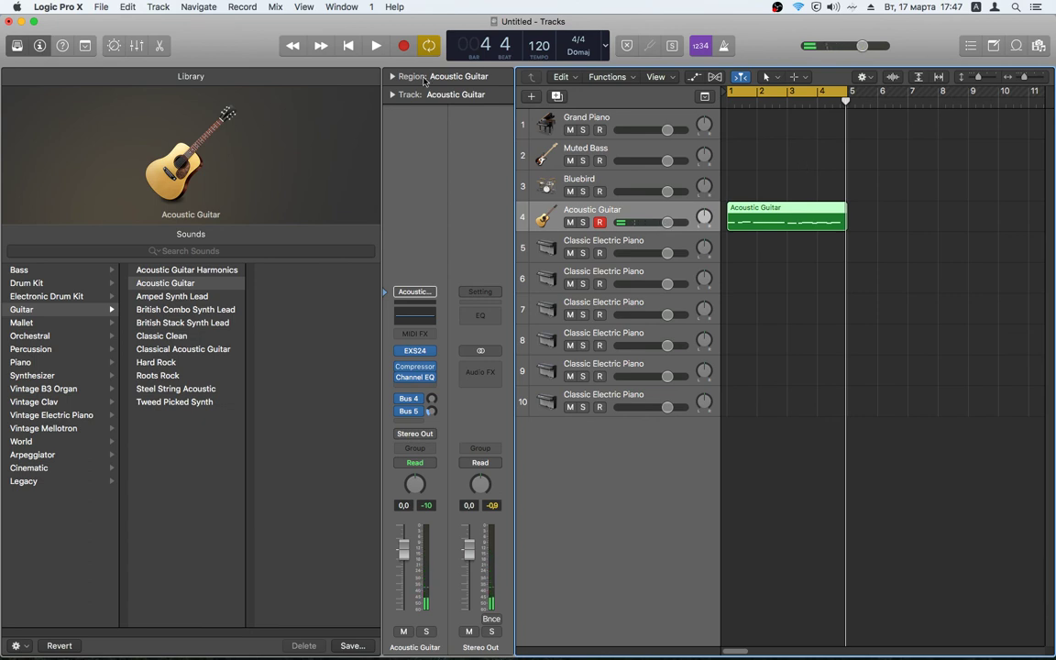
pyautogui.click(342, 6)
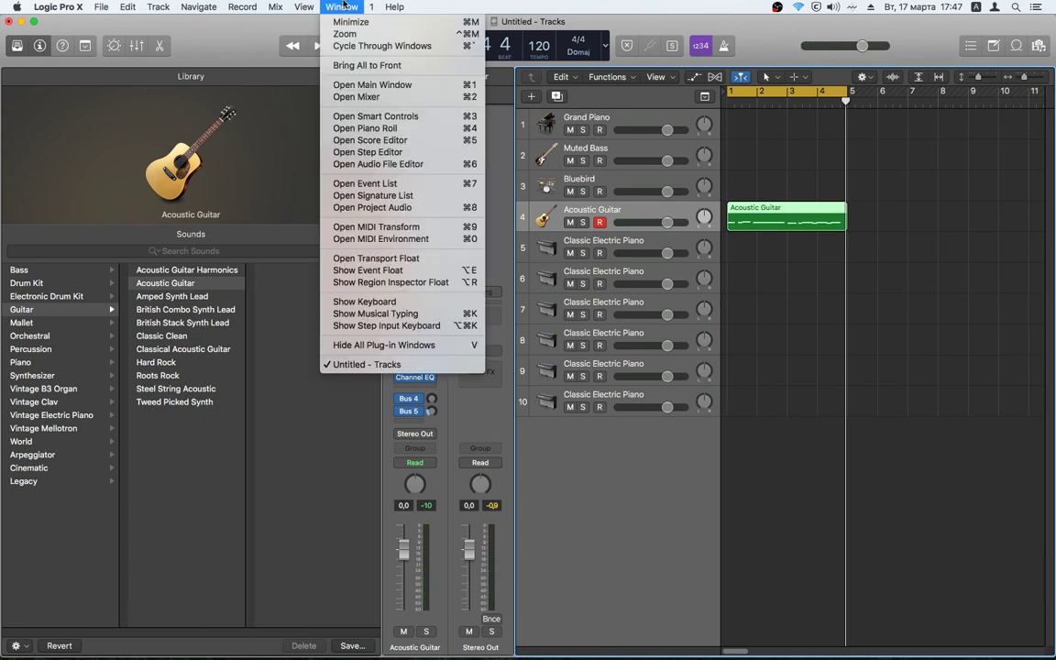
pyautogui.click(414, 308)
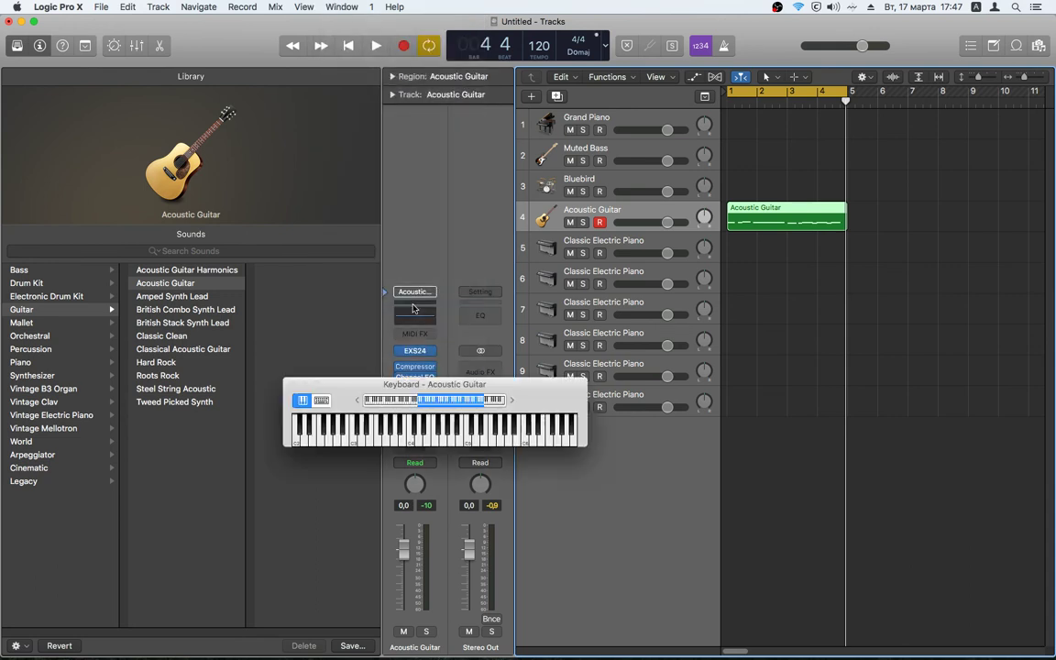
# Switch the on-screen keyboard to Musical Typing for the Acoustic Guitar track and move its window slightly upward.
pyautogui.click(339, 6)
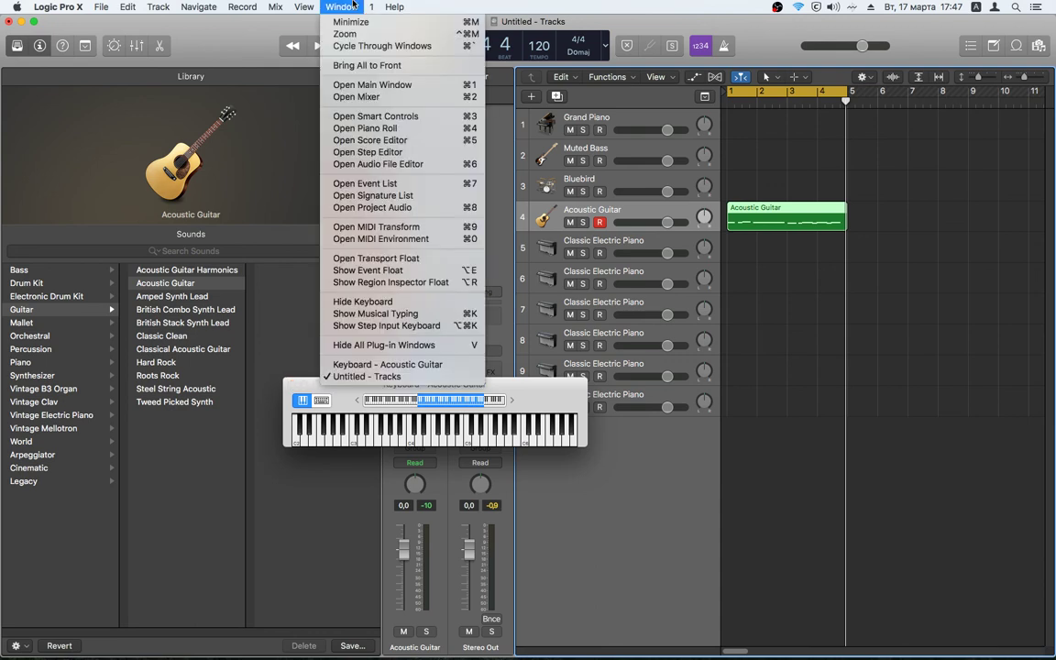
pyautogui.click(433, 314)
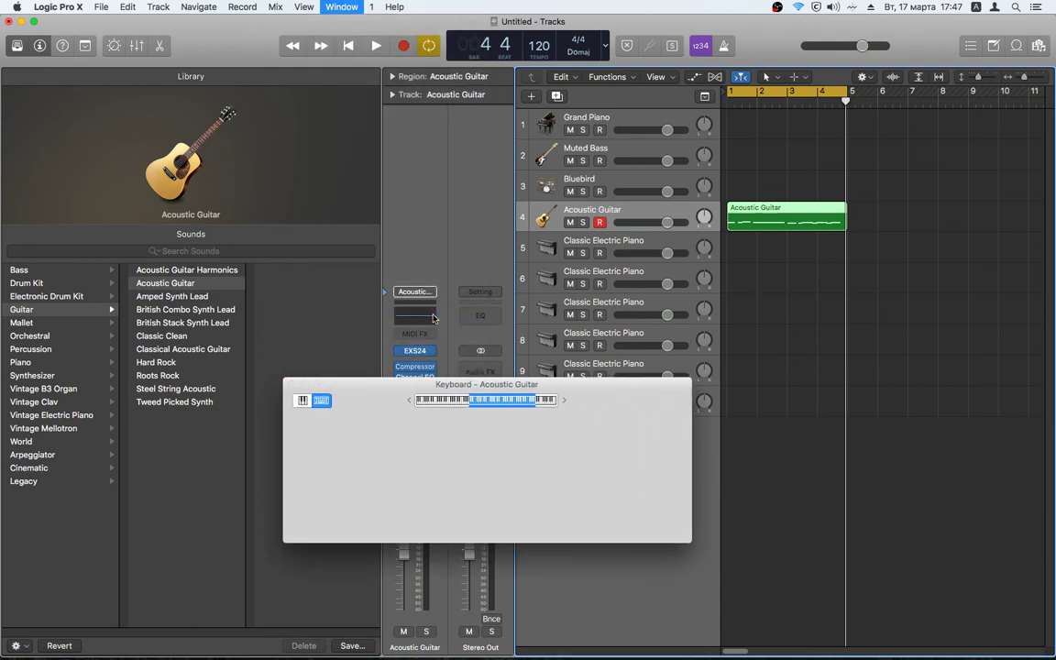
pyautogui.moveTo(467, 384); pyautogui.dragTo(472, 340)
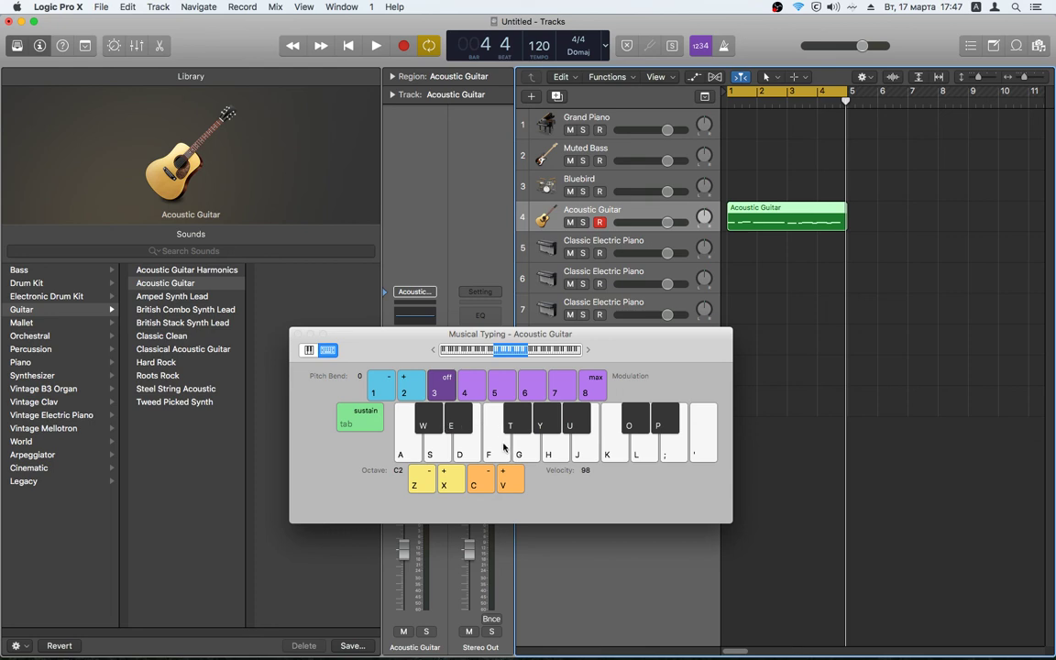
# Play a few test notes on the Acoustic Guitar track with Musical Typing and close the keyboard window.
pyautogui.press('s')
pyautogui.press('a')
pyautogui.press('w')
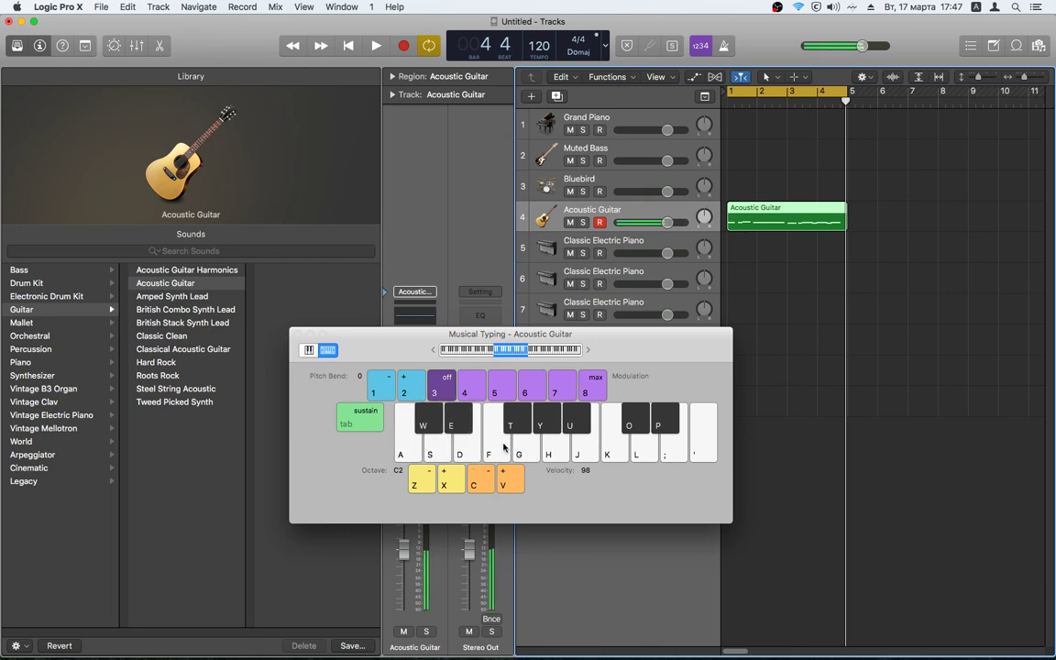
pyautogui.press('w')
pyautogui.press('e')
pyautogui.press('u')
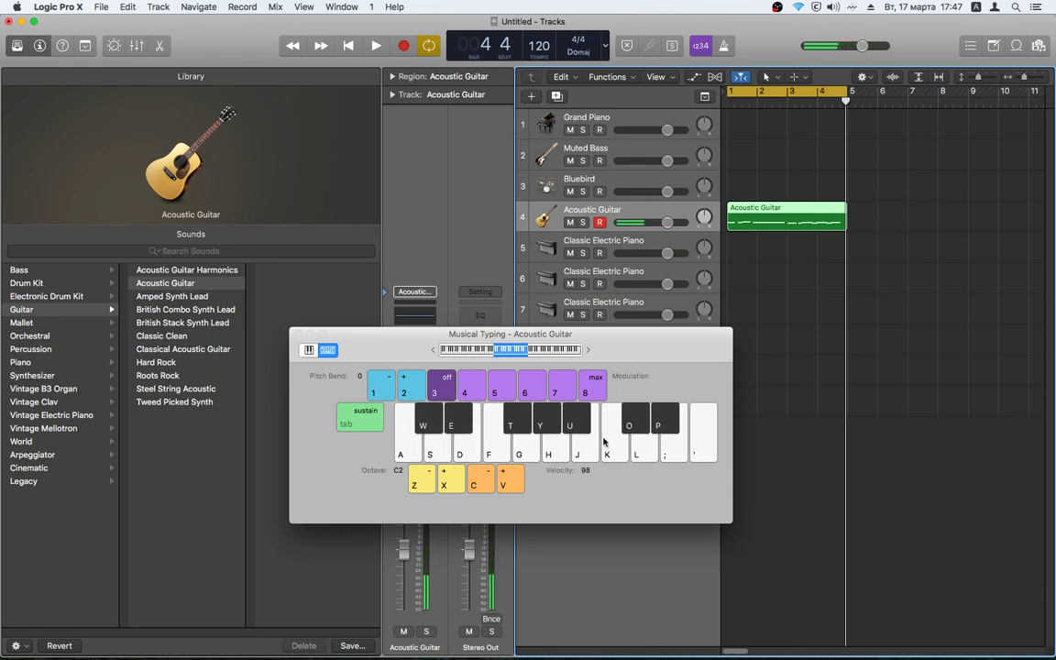
pyautogui.click(298, 335)
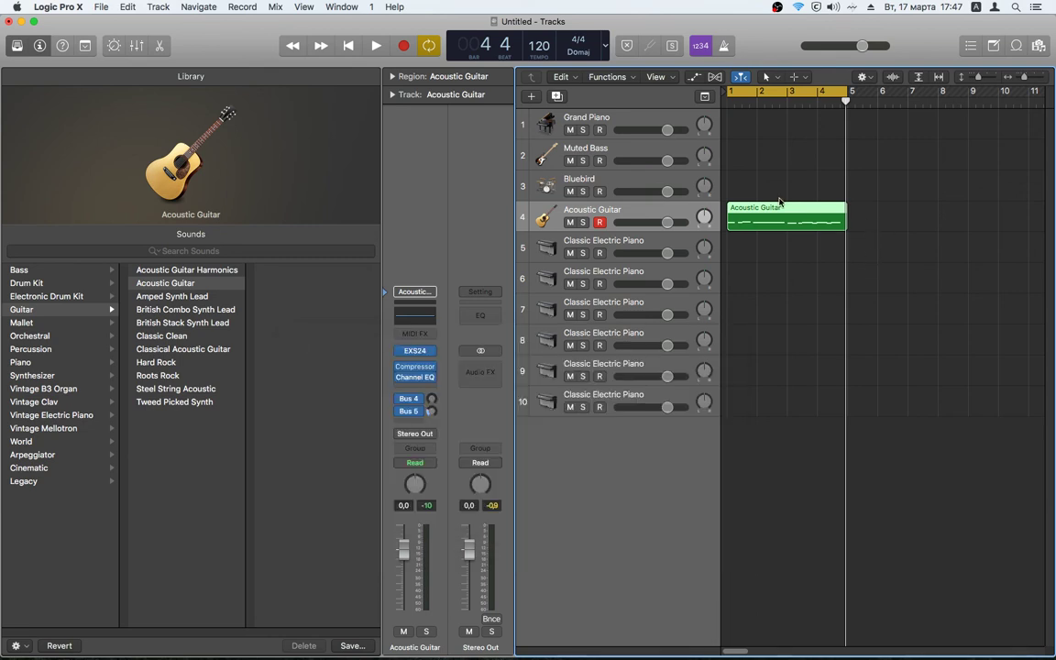
# Record a drum part on the Bluebird track over the cycled four bars and stop the recording.
pyautogui.click(575, 183)
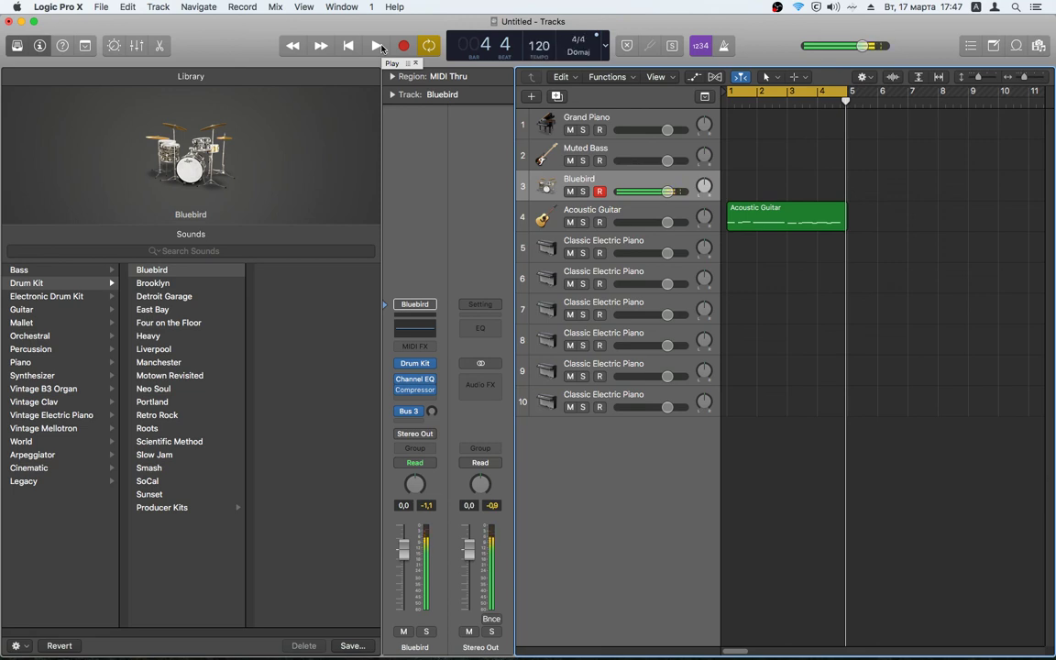
pyautogui.click(401, 48)
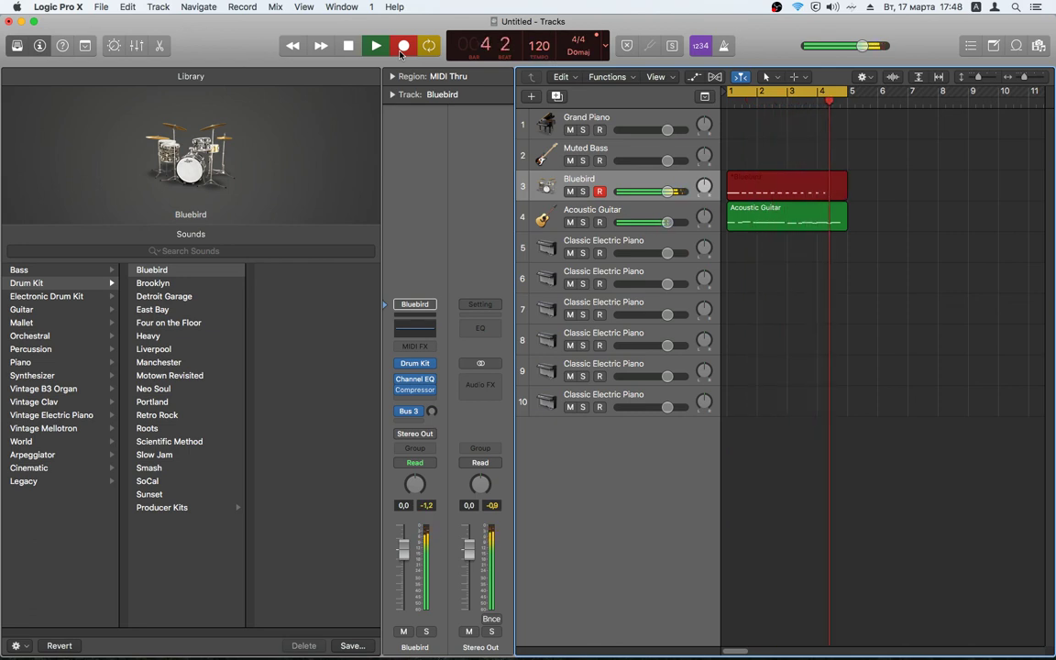
pyautogui.press('space')
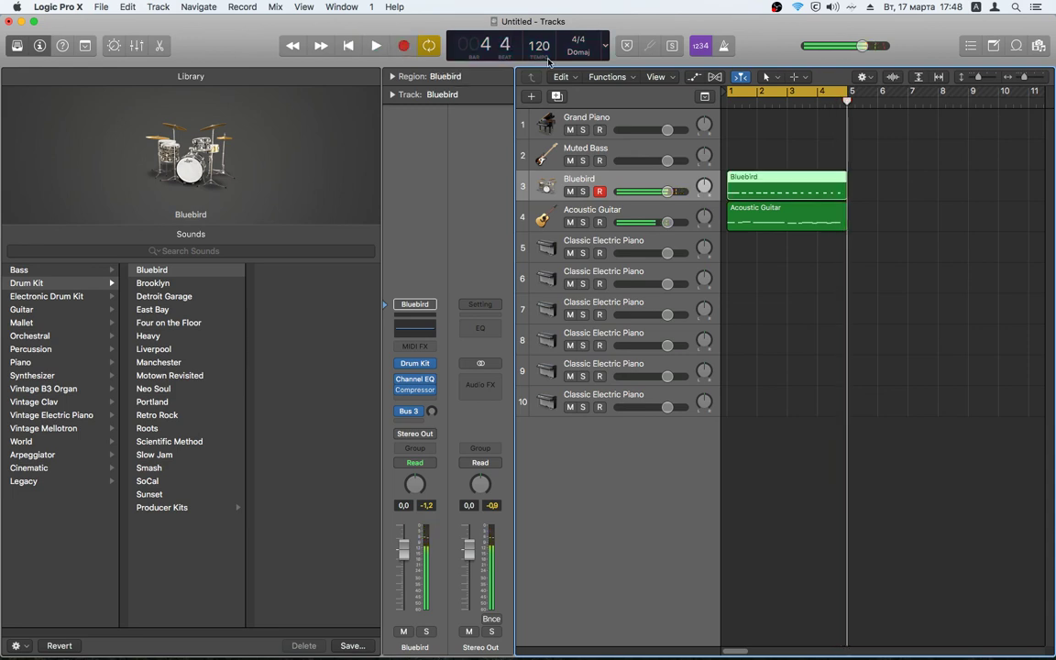
# Open the Bluebird region in the Piano Roll and hide the Inspector and the Library.
pyautogui.doubleClick(760, 186)
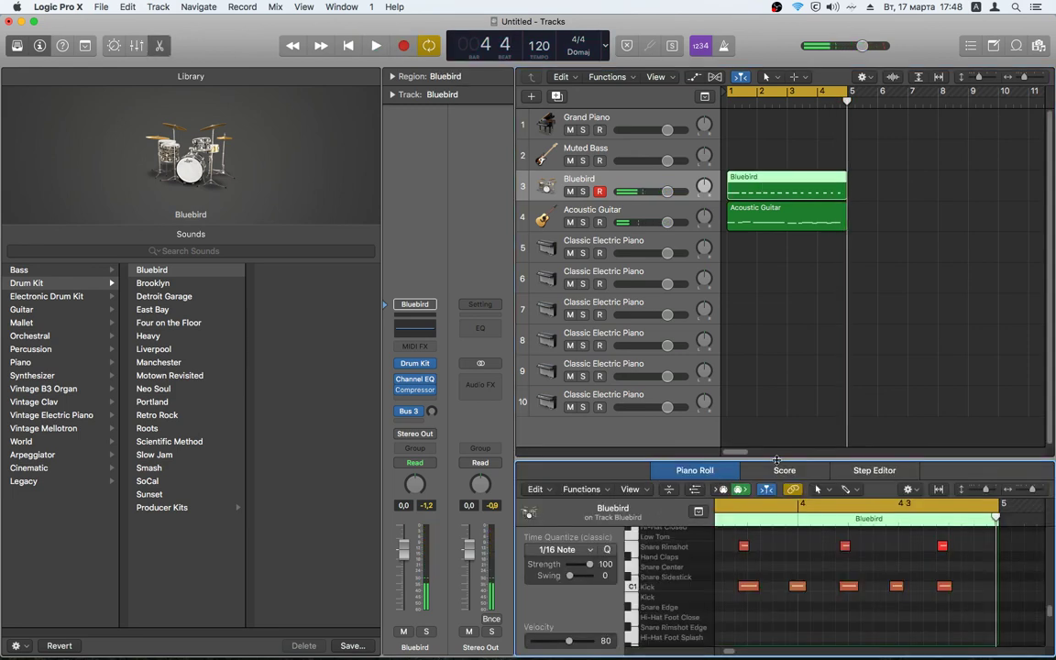
pyautogui.click(41, 47)
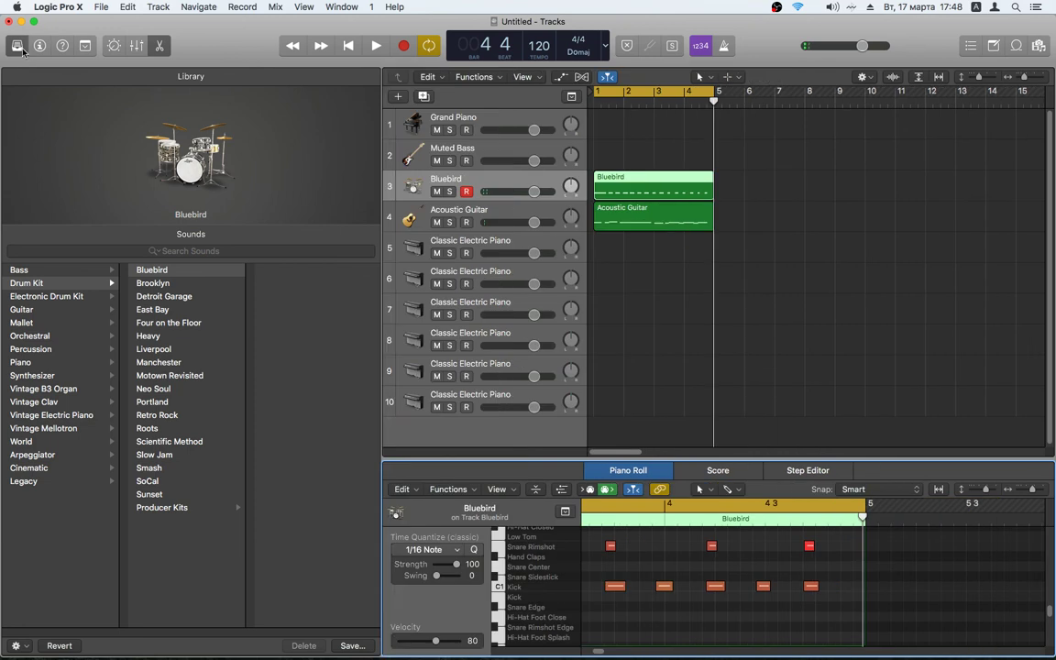
pyautogui.click(20, 48)
# Close the editor, reopen the Bluebird region in the Piano Roll and enlarge the editor area upward to just below track 3.
pyautogui.click(159, 47)
pyautogui.click(272, 200)
pyautogui.doubleClick(272, 192)
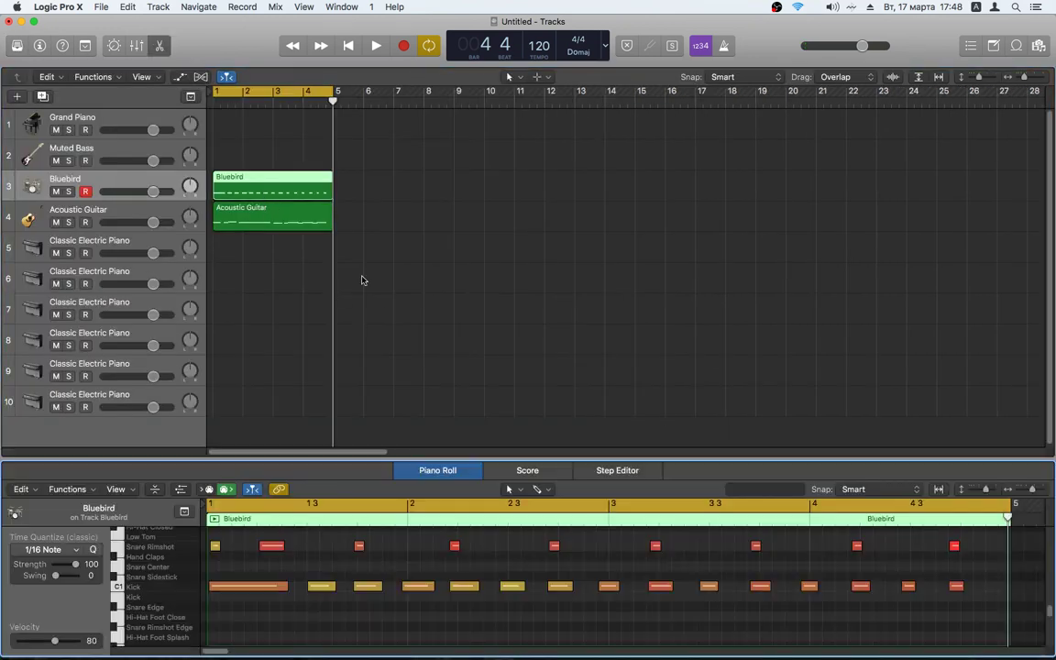
pyautogui.moveTo(413, 456); pyautogui.dragTo(412, 227)
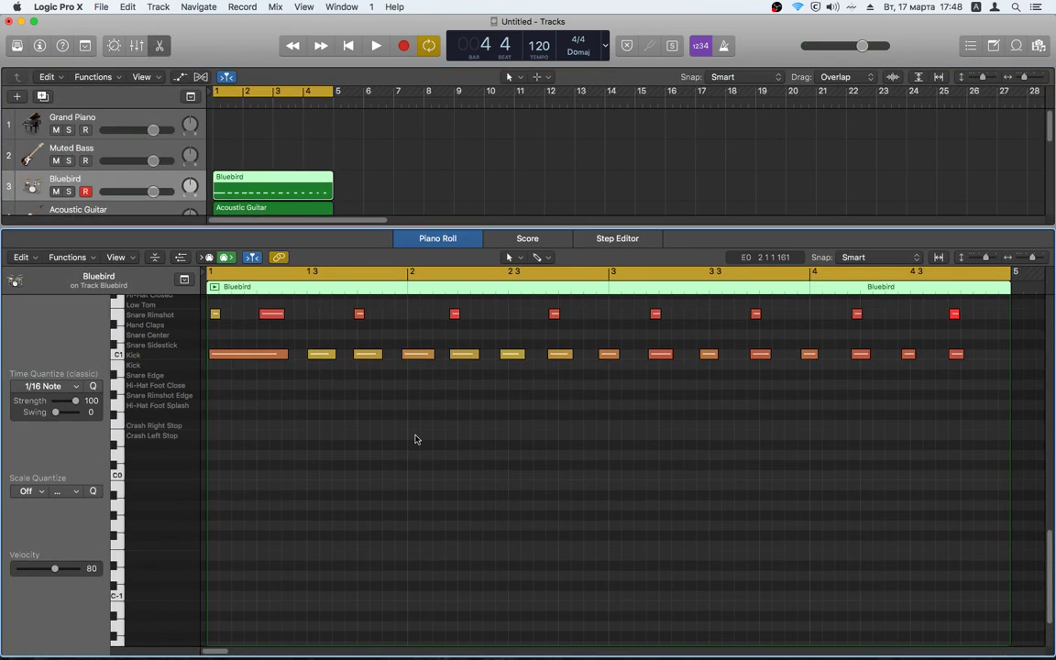